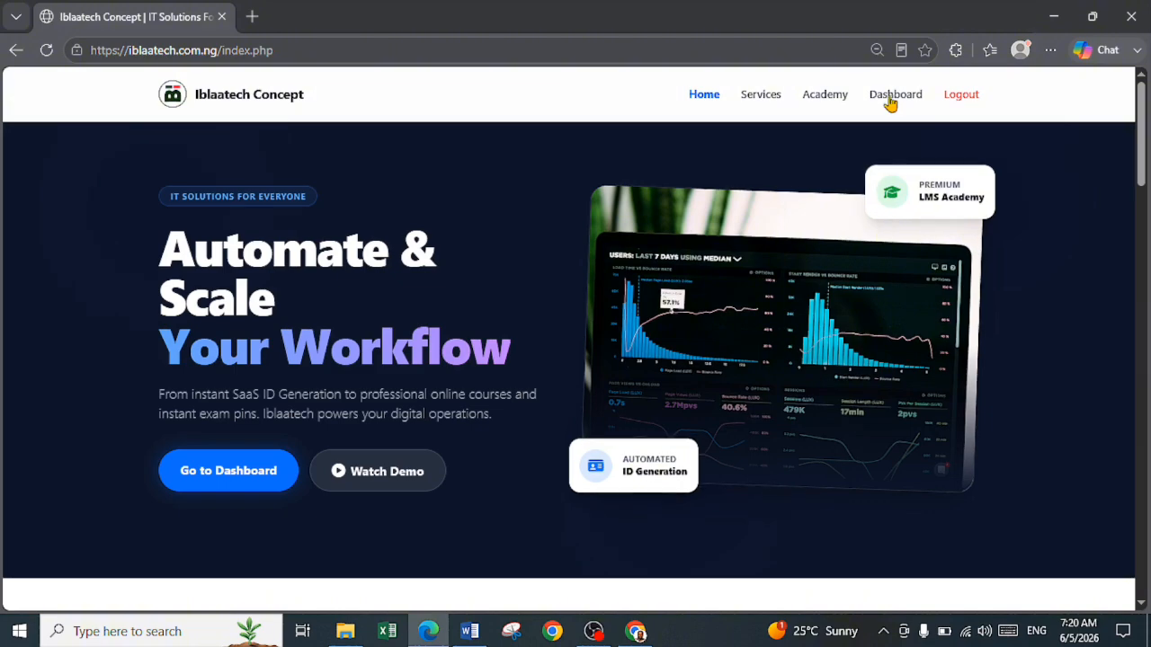
# Go to the account dashboard and start creating a new template from the Recent Templates section
pyautogui.click(890, 101)
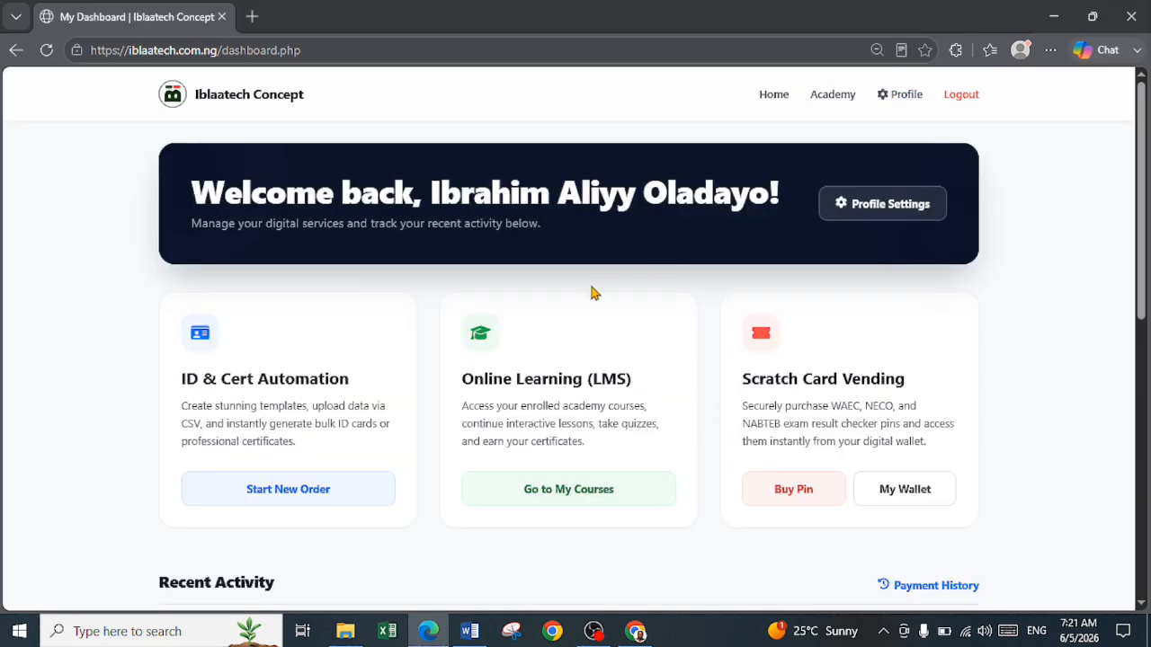
pyautogui.scroll(-2, 525, 345)
pyautogui.scroll(1, 490, 365)
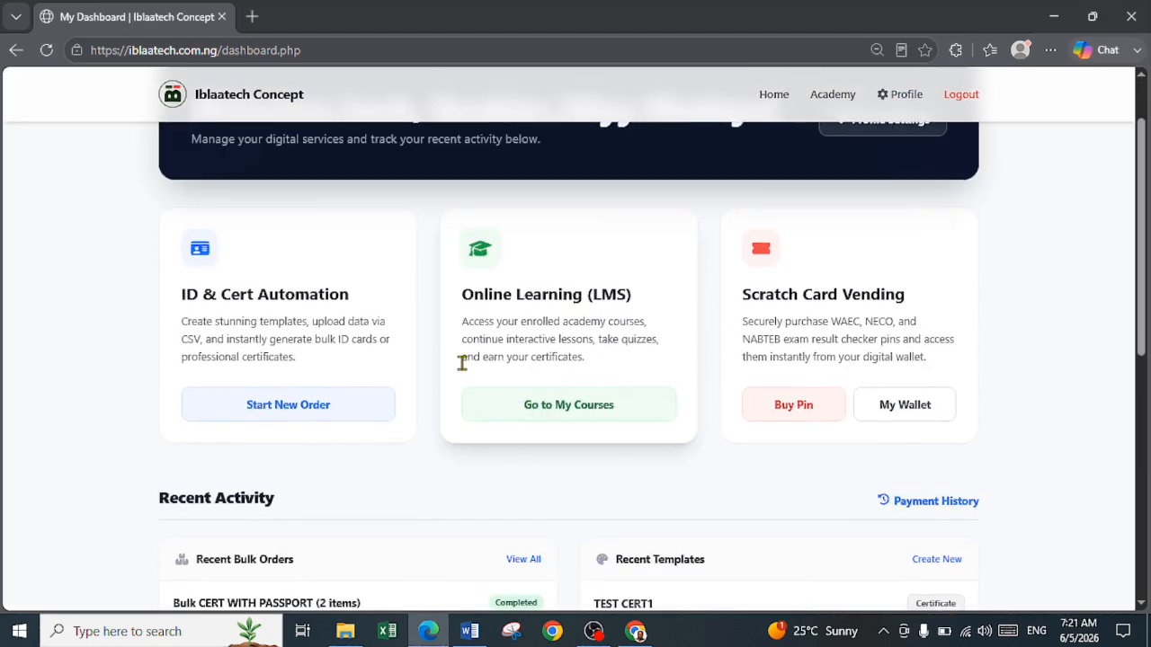
pyautogui.scroll(-2, 381, 454)
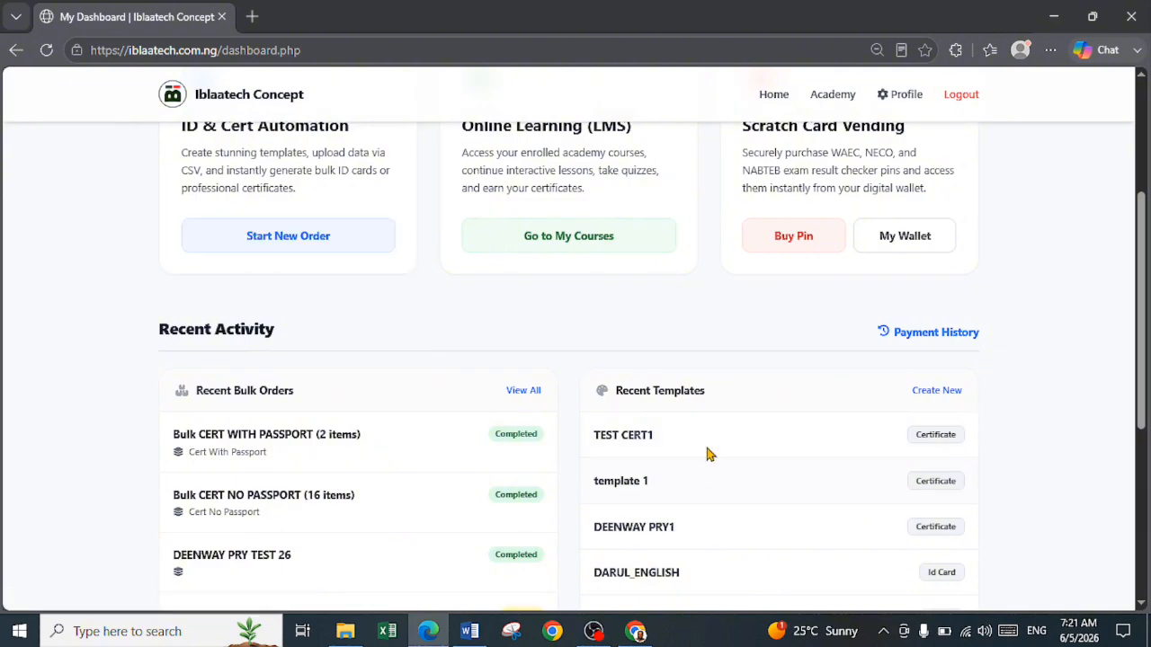
pyautogui.click(932, 401)
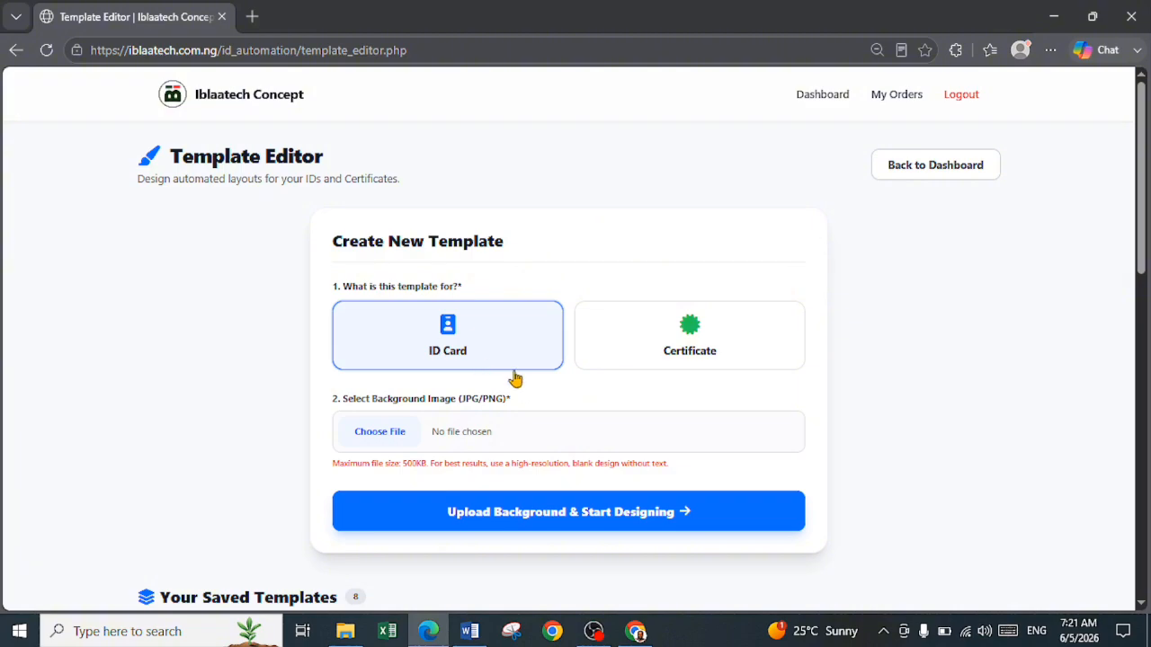
# Look through the saved ID card and certificate templates listed below the new template form
pyautogui.scroll(-2, 700, 366)
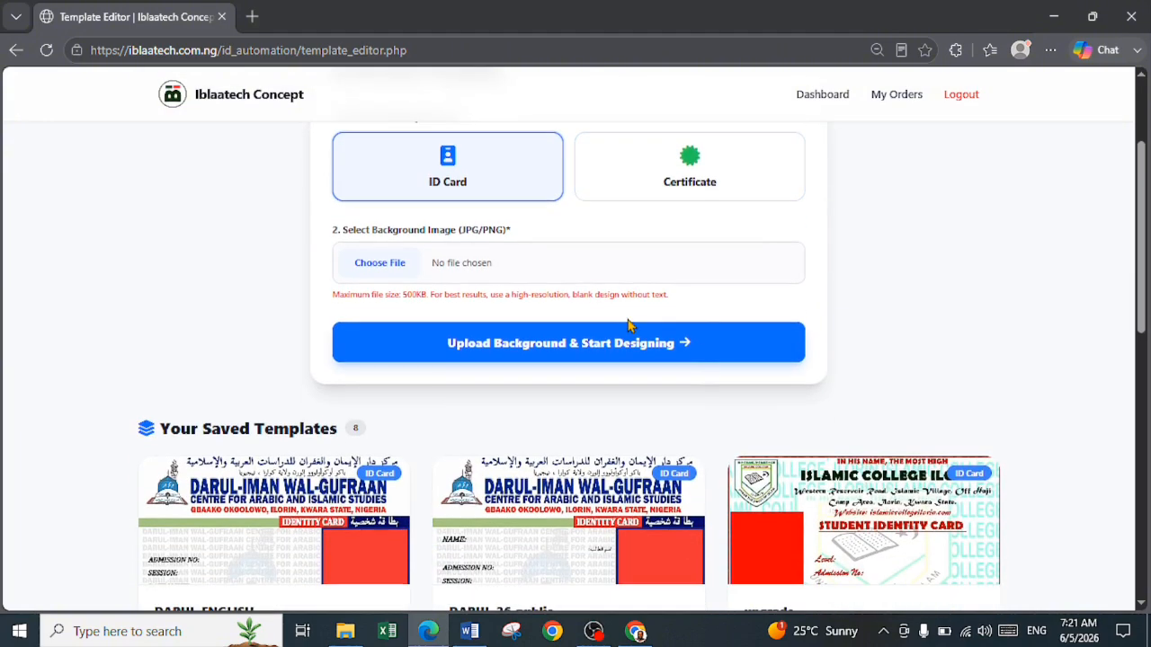
pyautogui.scroll(-3, 298, 380)
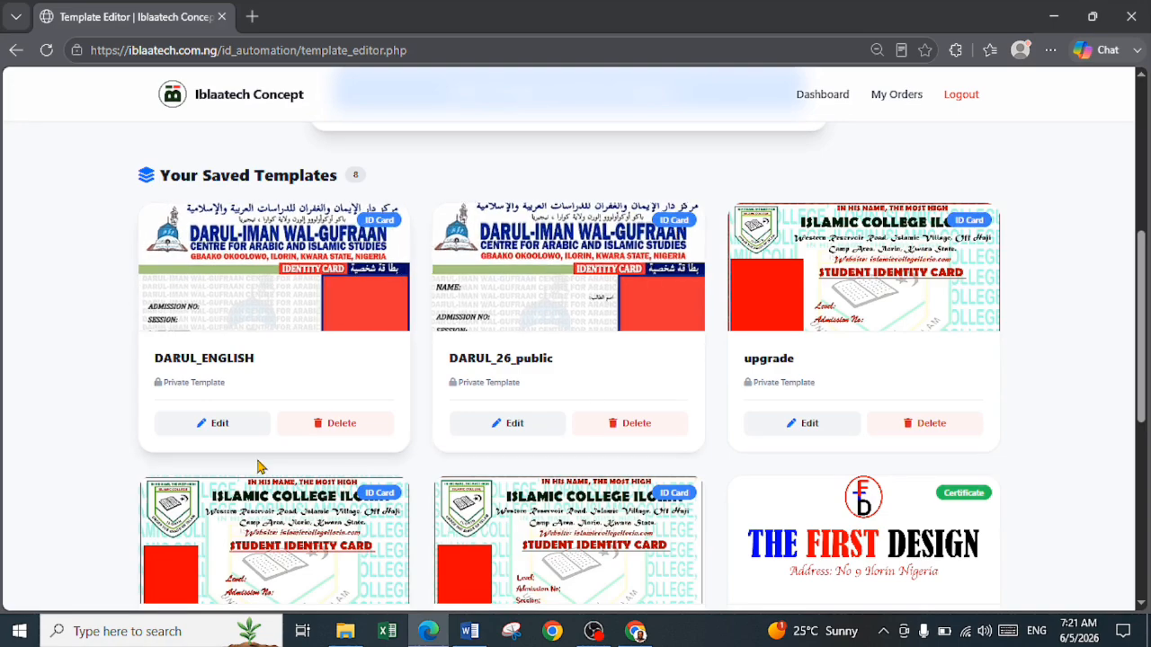
pyautogui.scroll(-1, 364, 473)
pyautogui.scroll(-4, 364, 472)
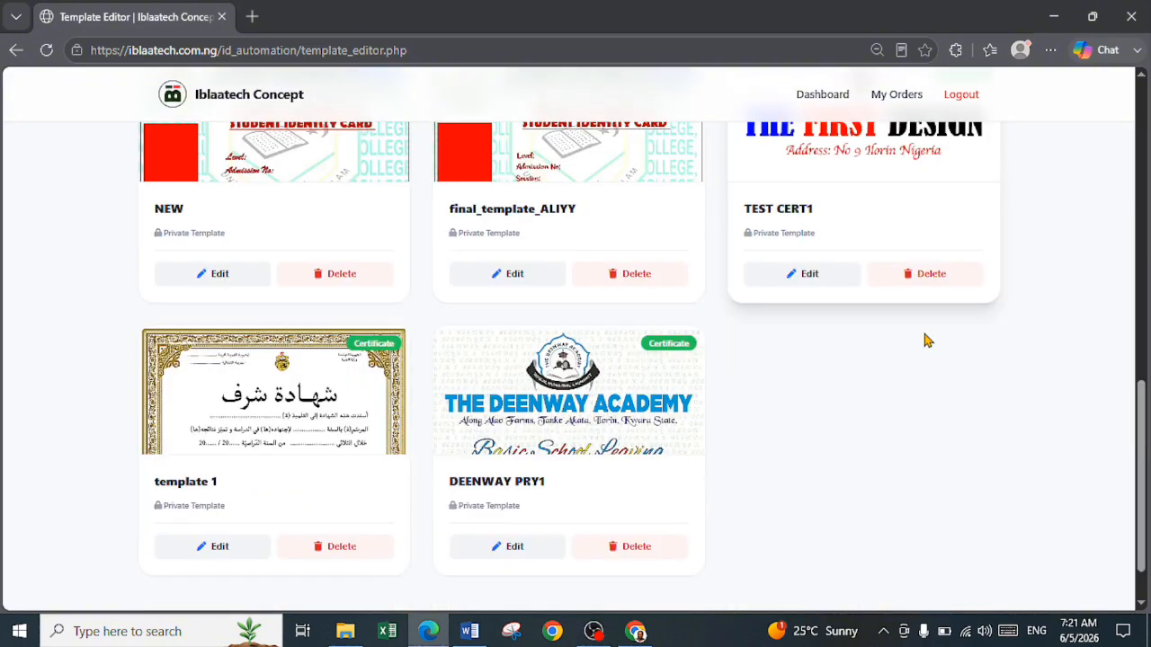
pyautogui.scroll(2, 928, 340)
pyautogui.scroll(-3, 581, 473)
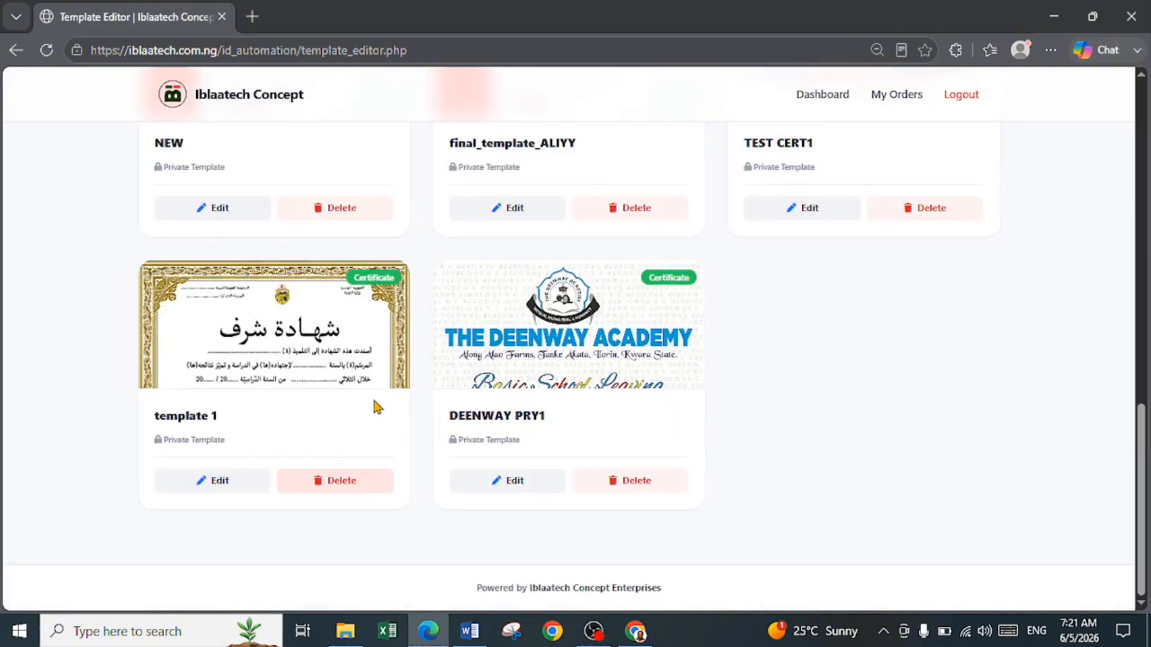
pyautogui.scroll(6, 521, 357)
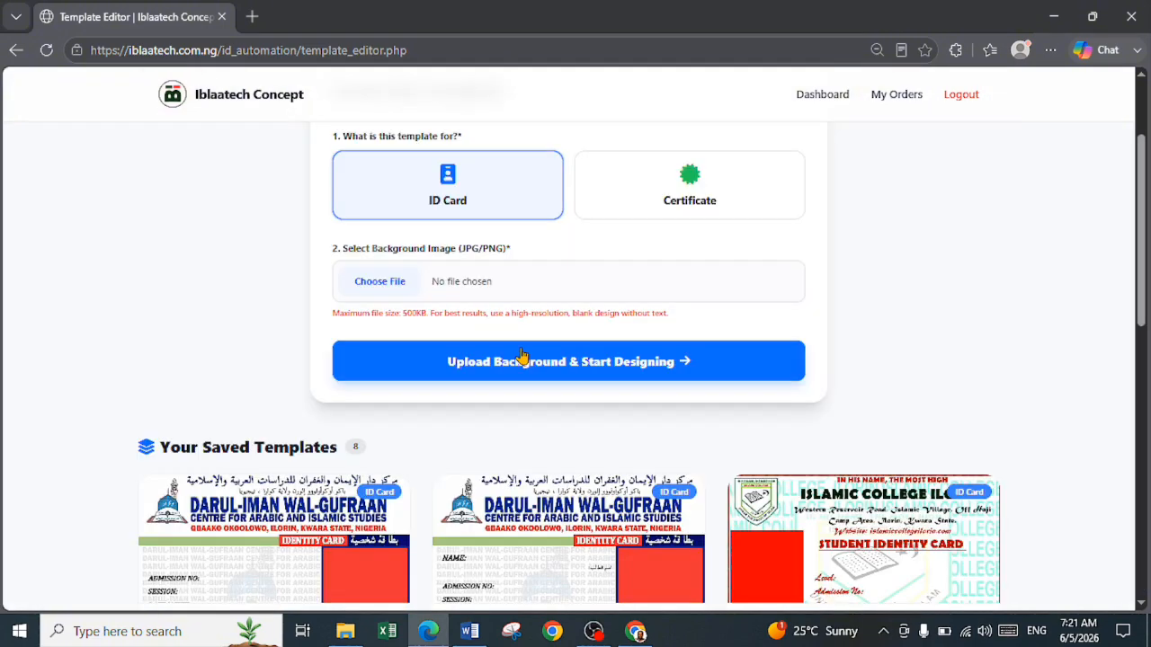
pyautogui.scroll(2, 522, 357)
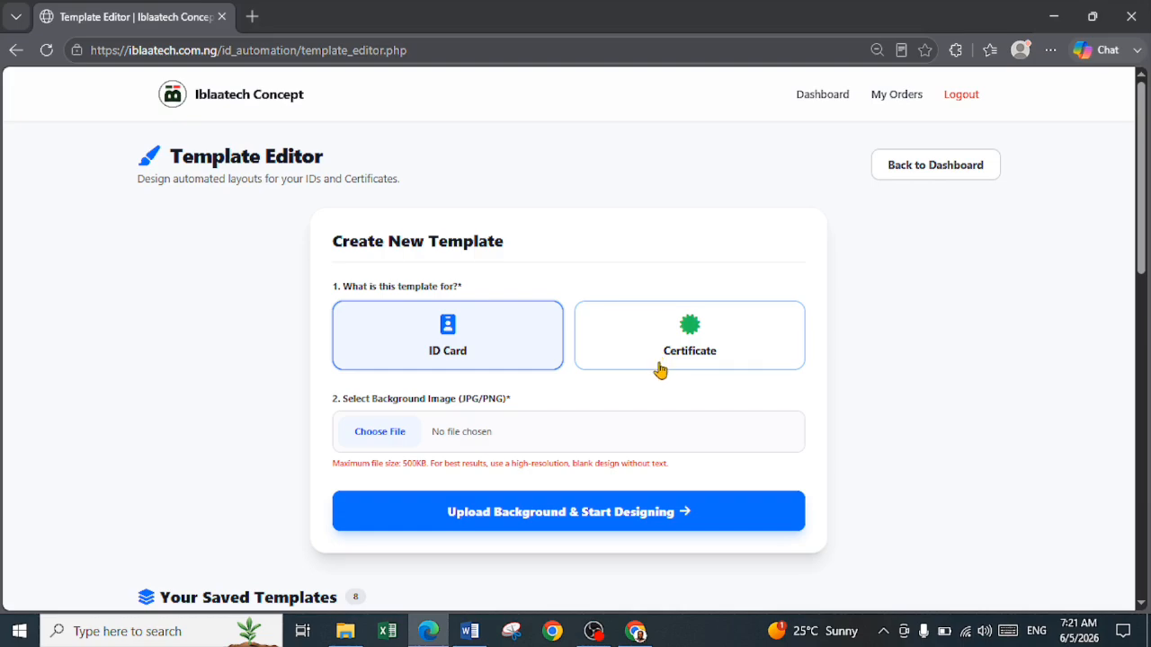
# Create a Certificate template by uploading TEMPLATE FOR USE.jpg as the background and start designing
pyautogui.click(674, 361)
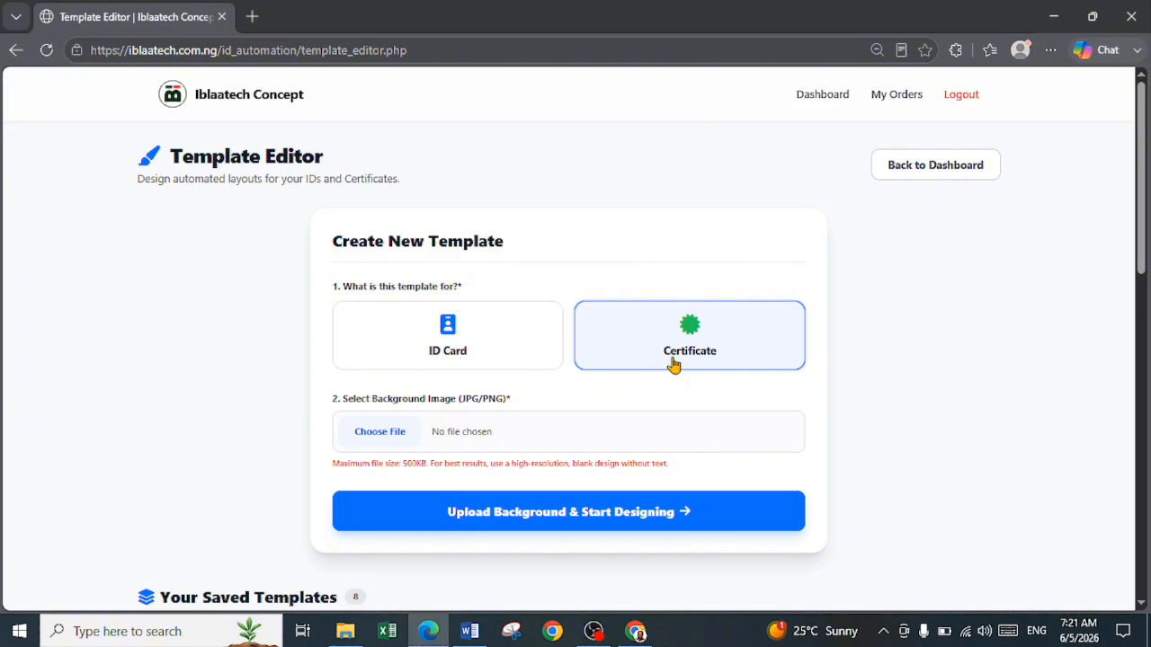
pyautogui.click(461, 444)
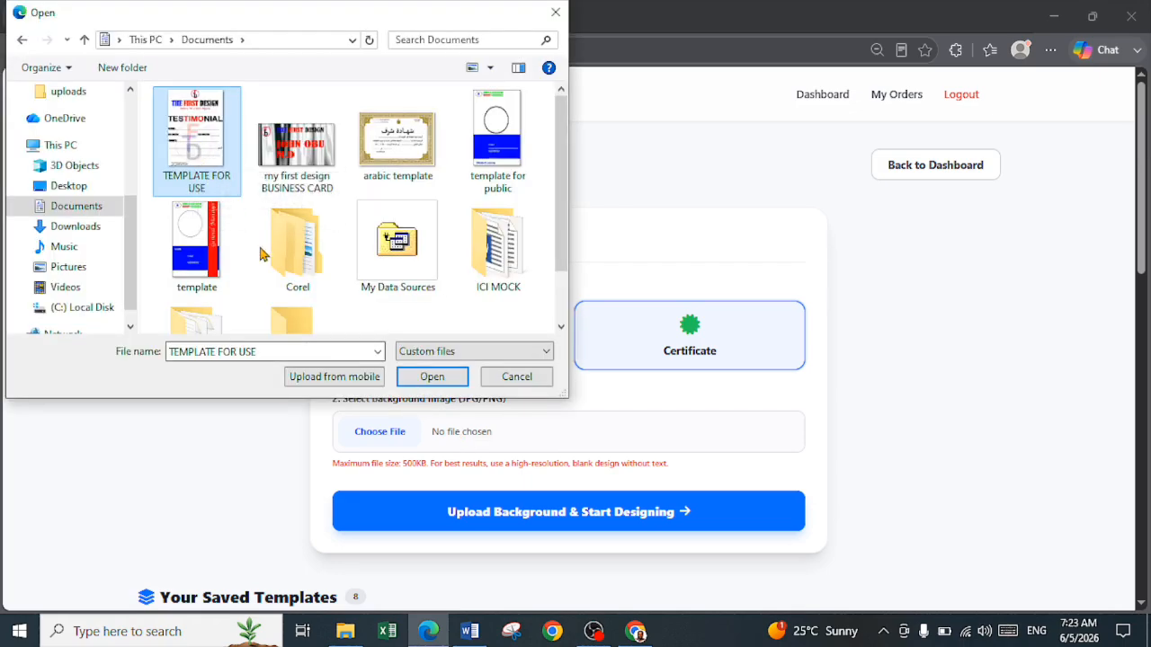
pyautogui.click(450, 383)
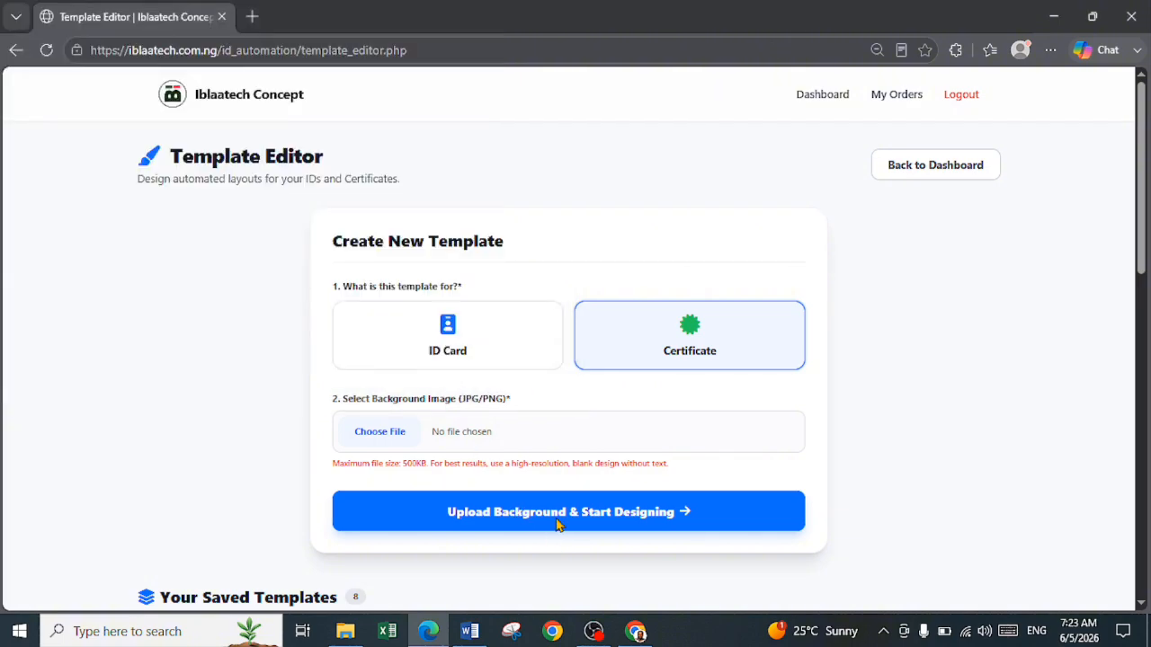
pyautogui.click(641, 519)
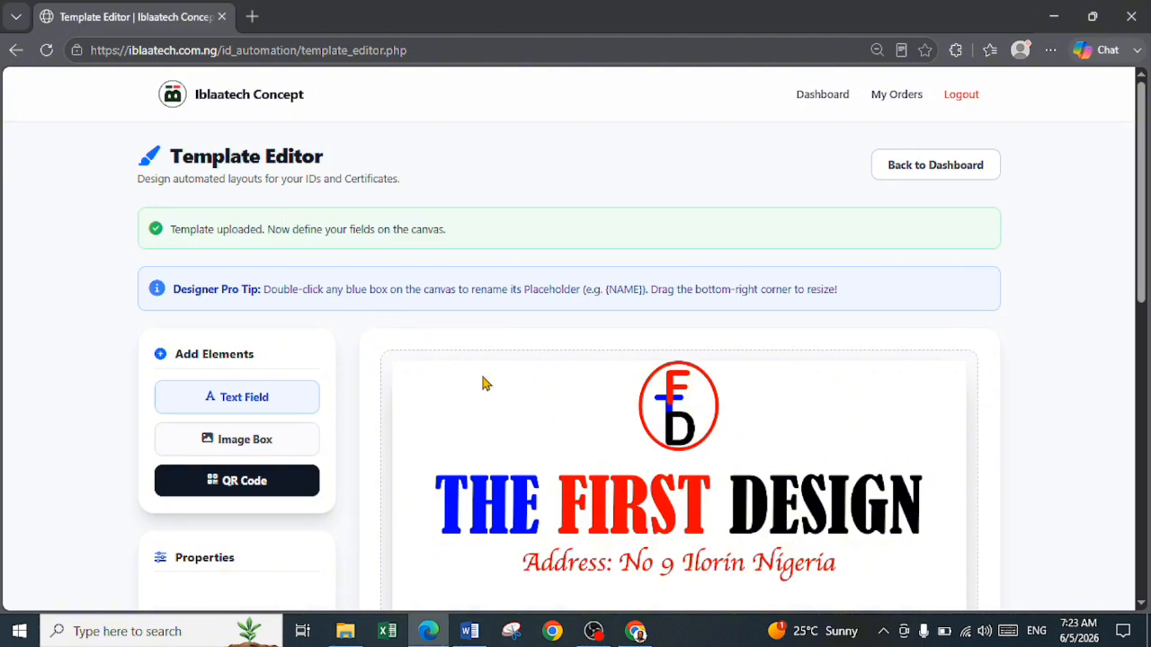
# Add a text field to the testimonial, place it above the NAME line and widen it to nearly the line's full length
pyautogui.scroll(-1, 486, 385)
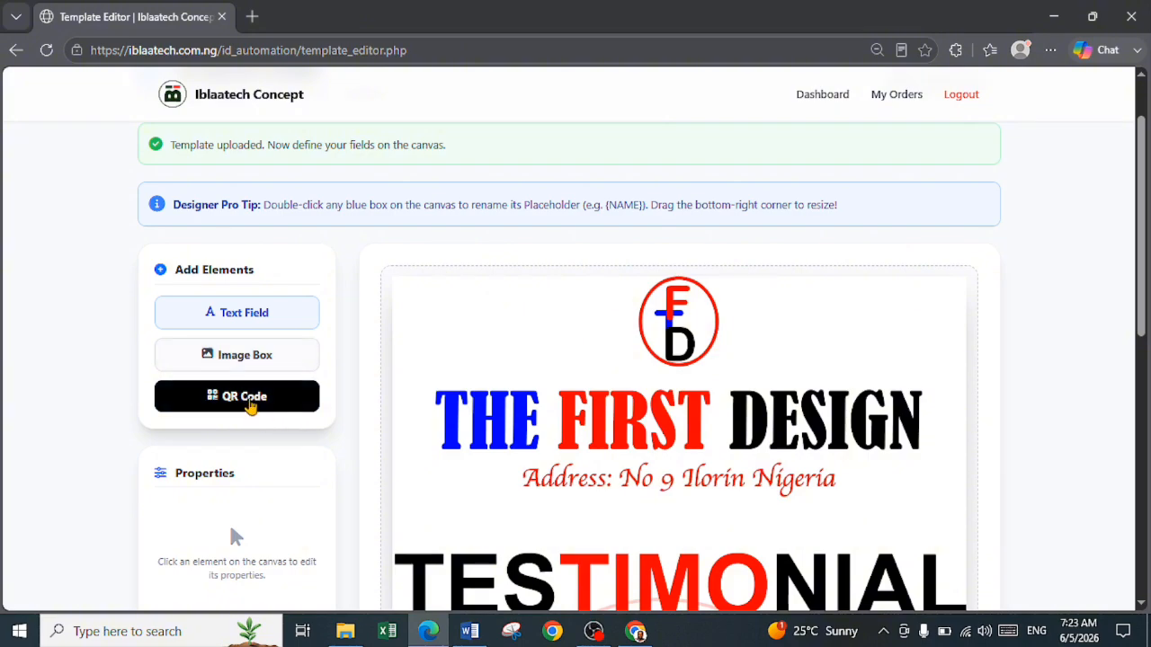
pyautogui.scroll(-2, 254, 406)
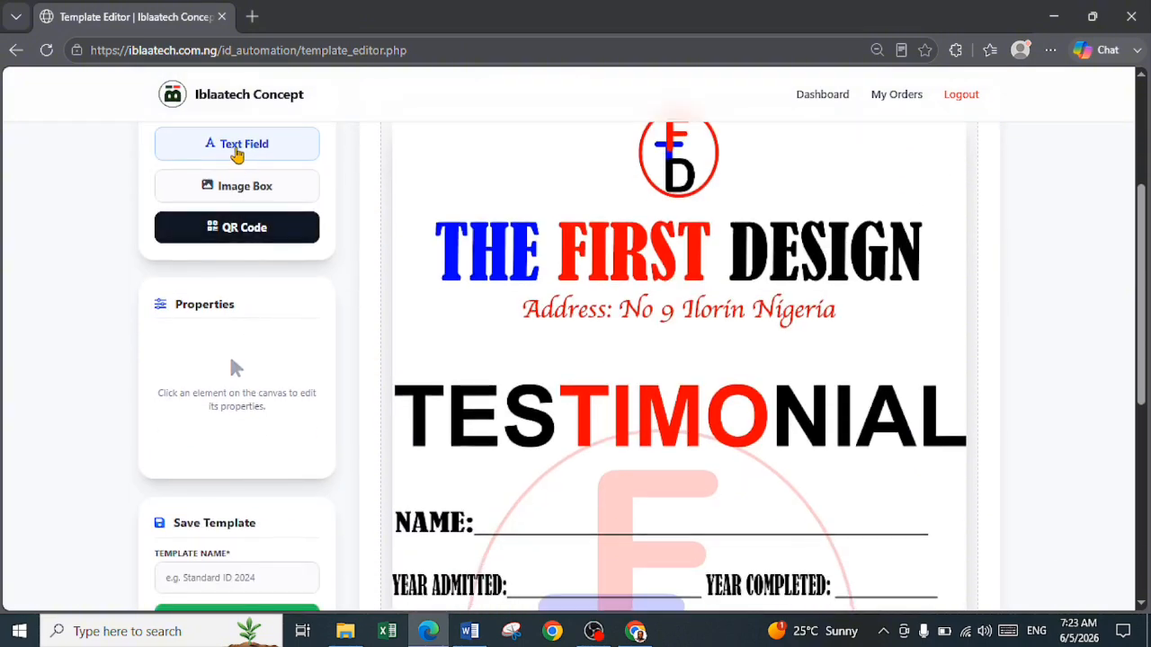
pyautogui.scroll(-5, 599, 493)
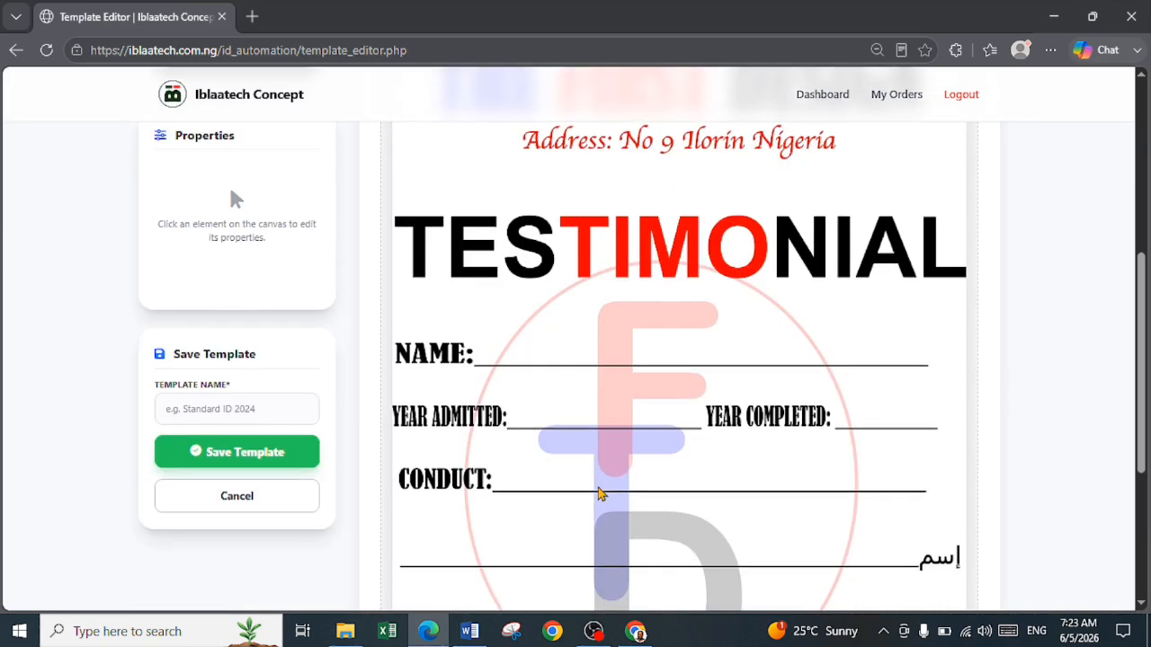
pyautogui.scroll(8, 601, 491)
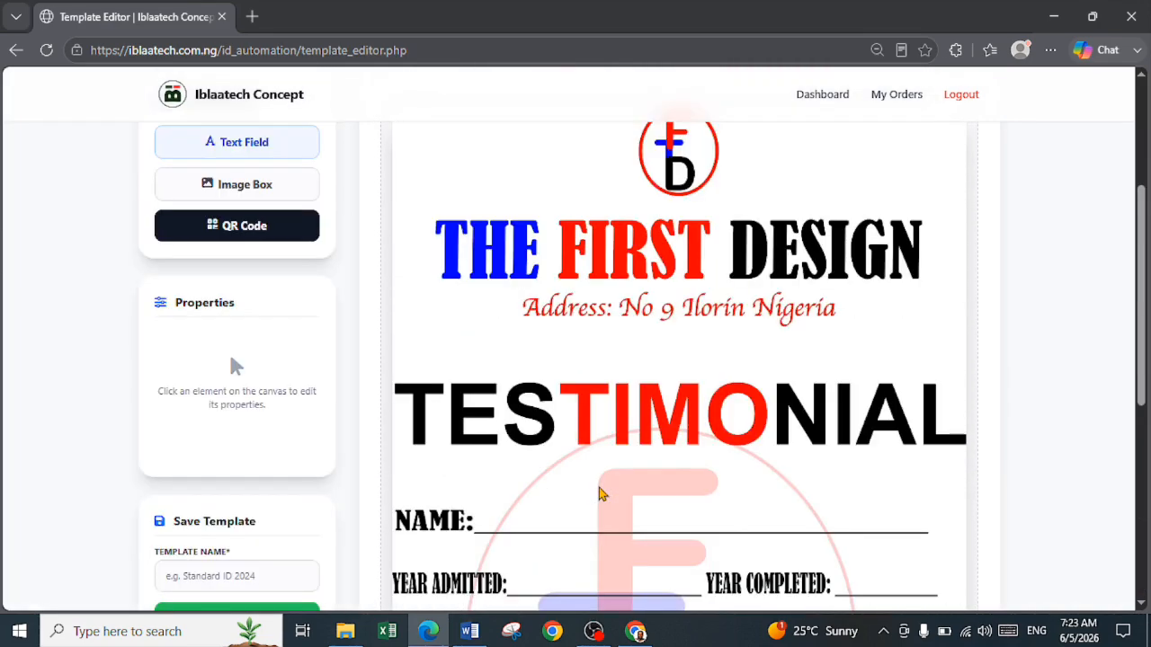
pyautogui.scroll(-2, 446, 409)
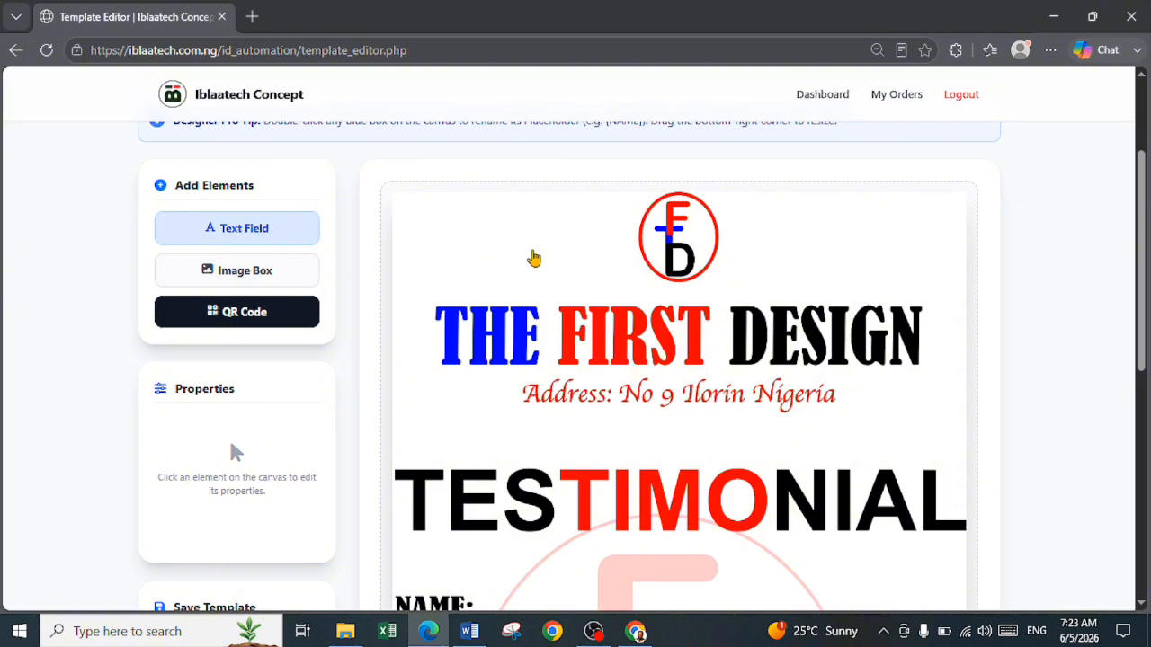
pyautogui.click(531, 245)
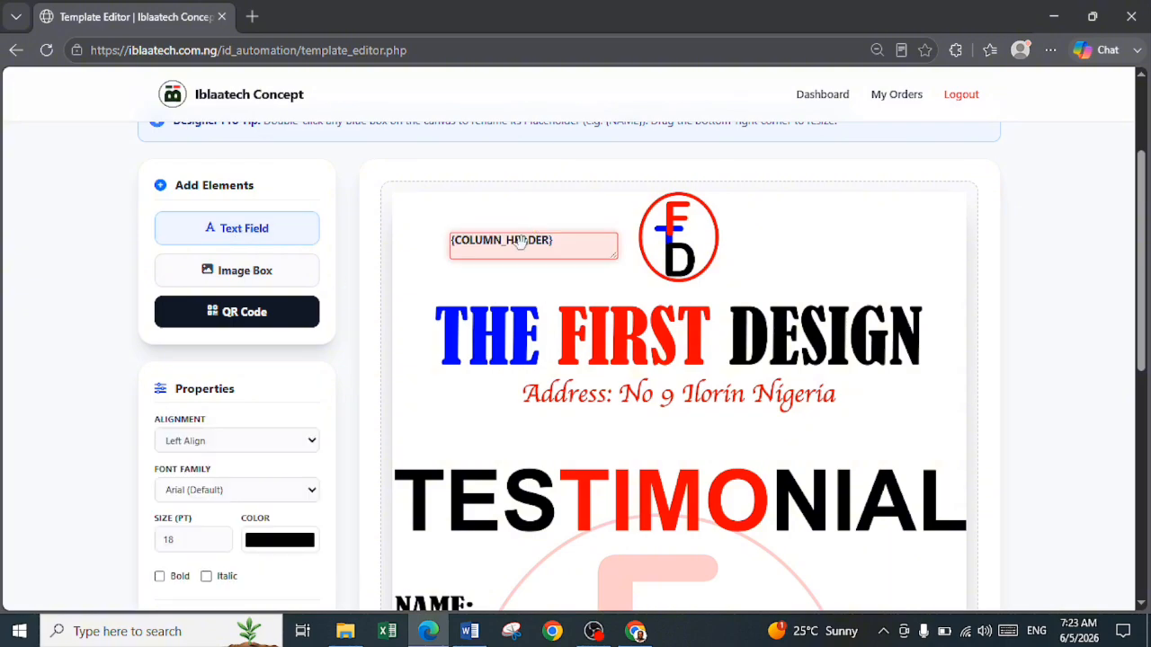
pyautogui.moveTo(518, 243); pyautogui.dragTo(568, 518)
pyautogui.scroll(-2, 567, 491)
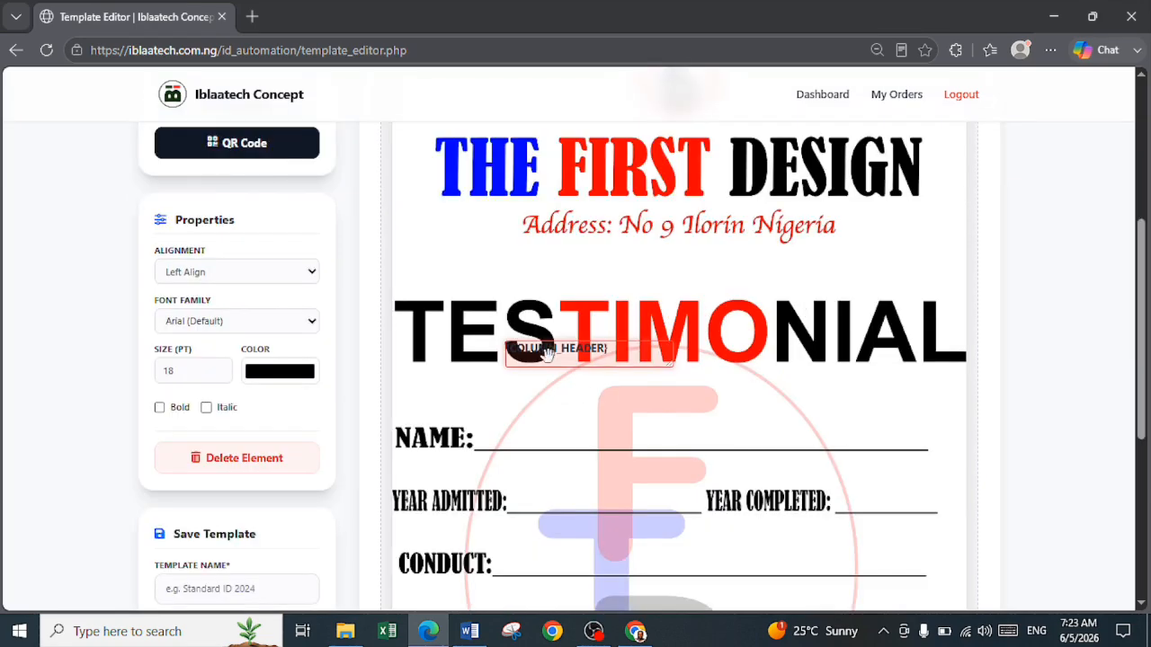
pyautogui.moveTo(548, 355); pyautogui.dragTo(525, 428)
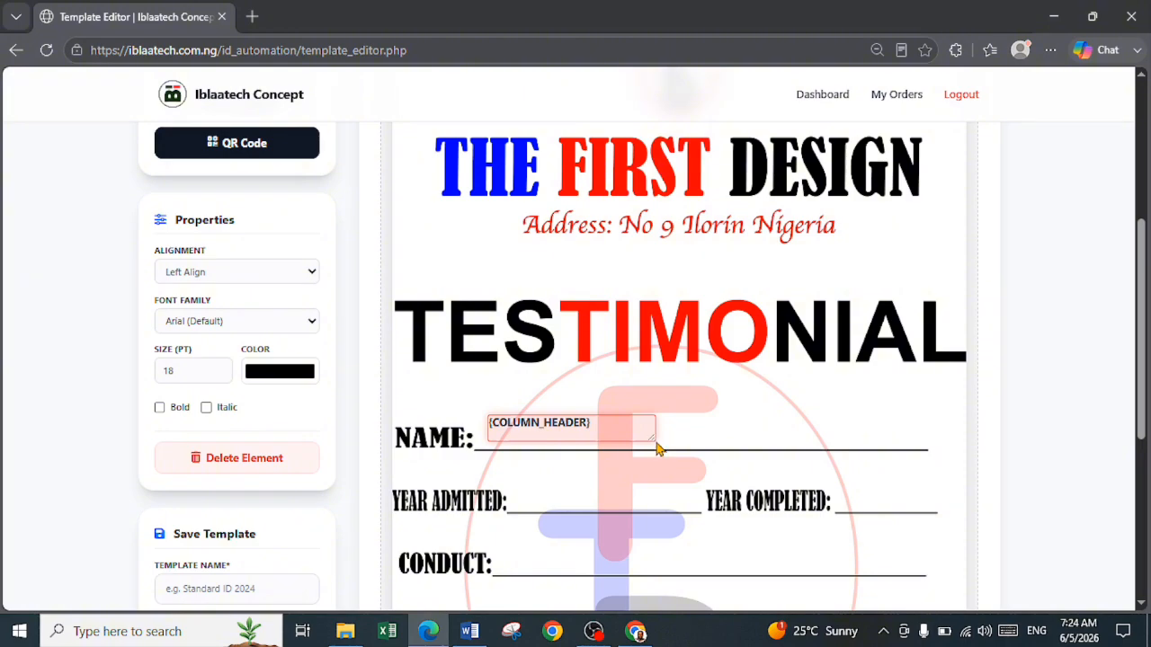
pyautogui.moveTo(657, 440); pyautogui.dragTo(917, 441)
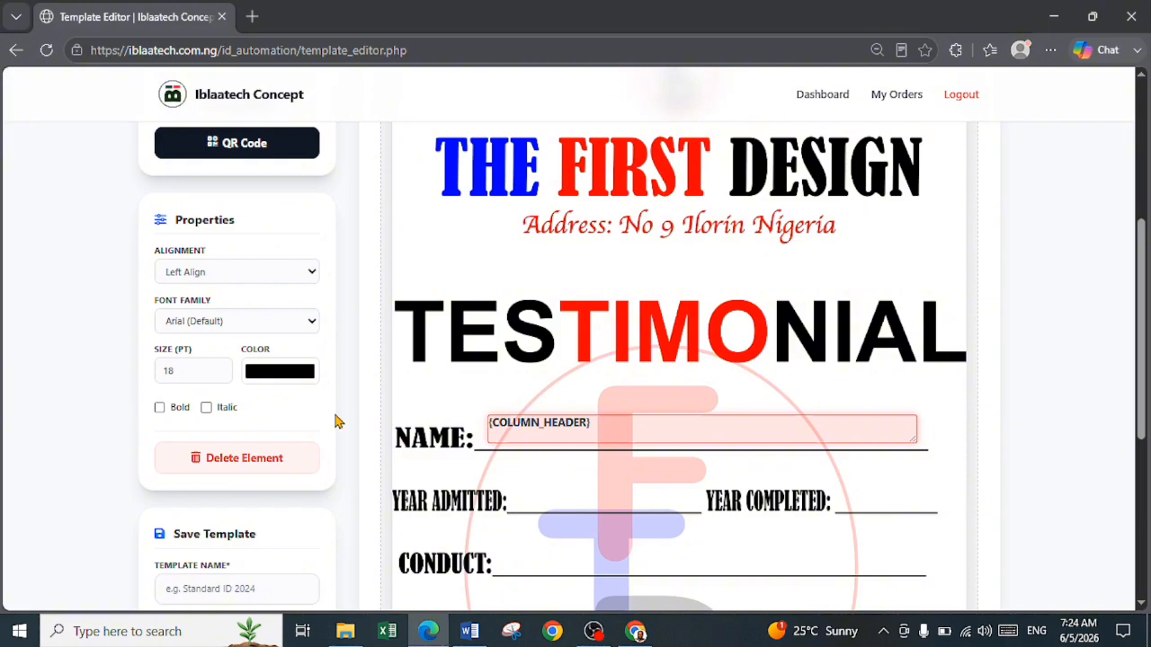
# Format the name line's text field with Center Align, the Babang font and a size of 22 pt
pyautogui.click(267, 278)
pyautogui.click(227, 320)
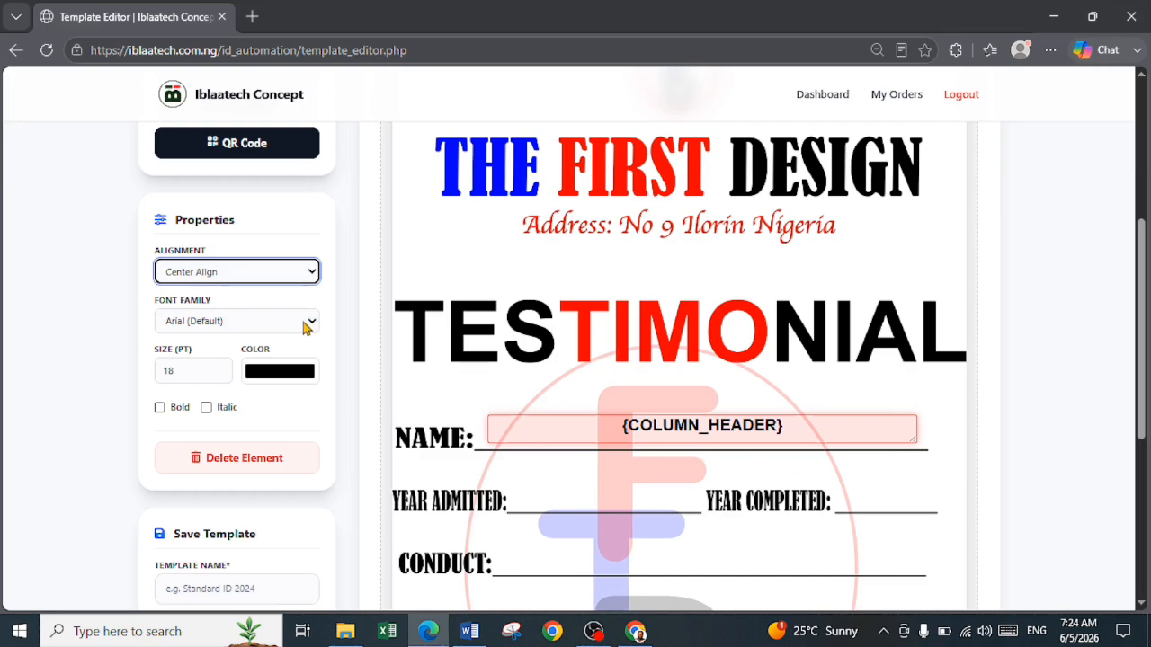
pyautogui.click(308, 323)
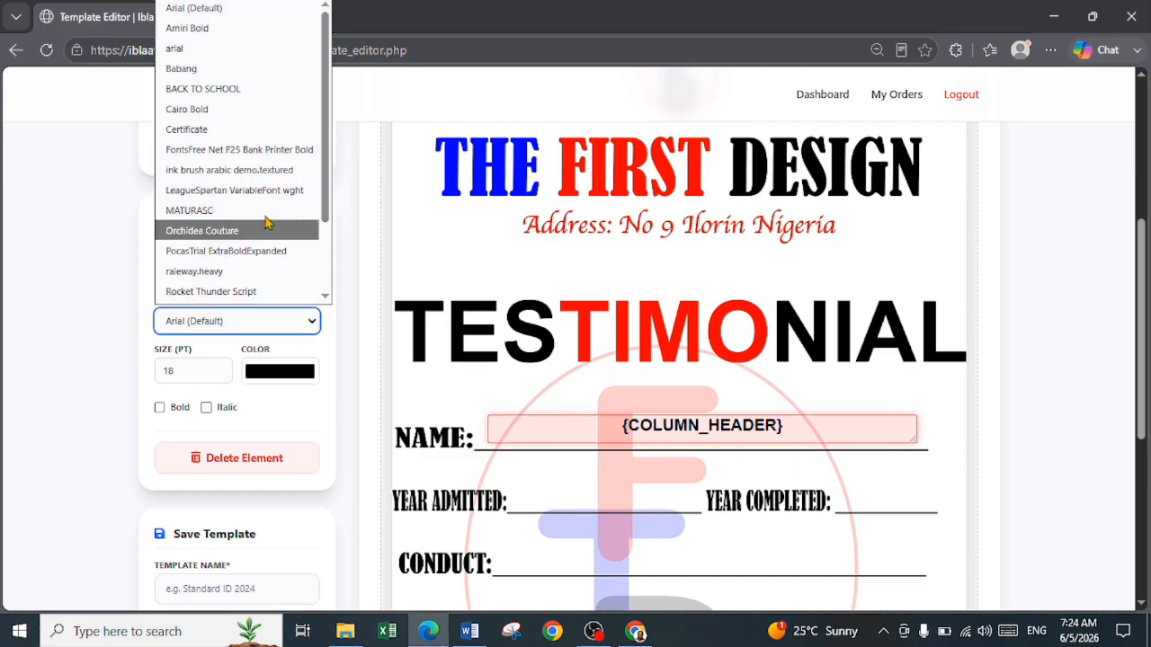
pyautogui.click(249, 70)
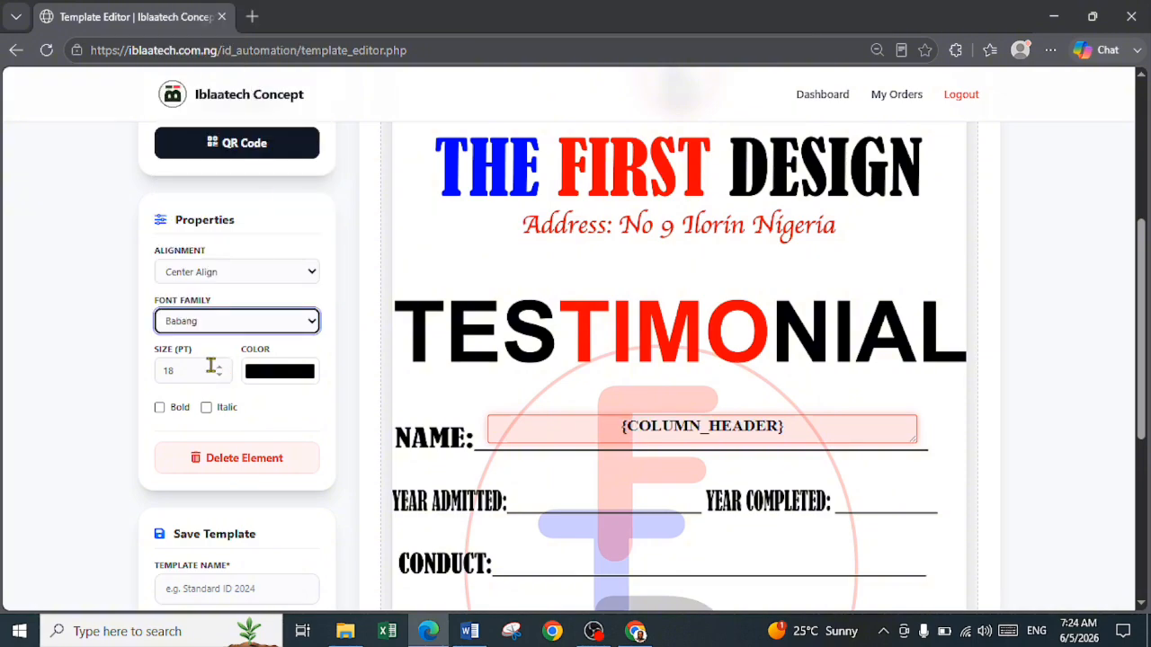
pyautogui.click(220, 369)
pyautogui.click(220, 370)
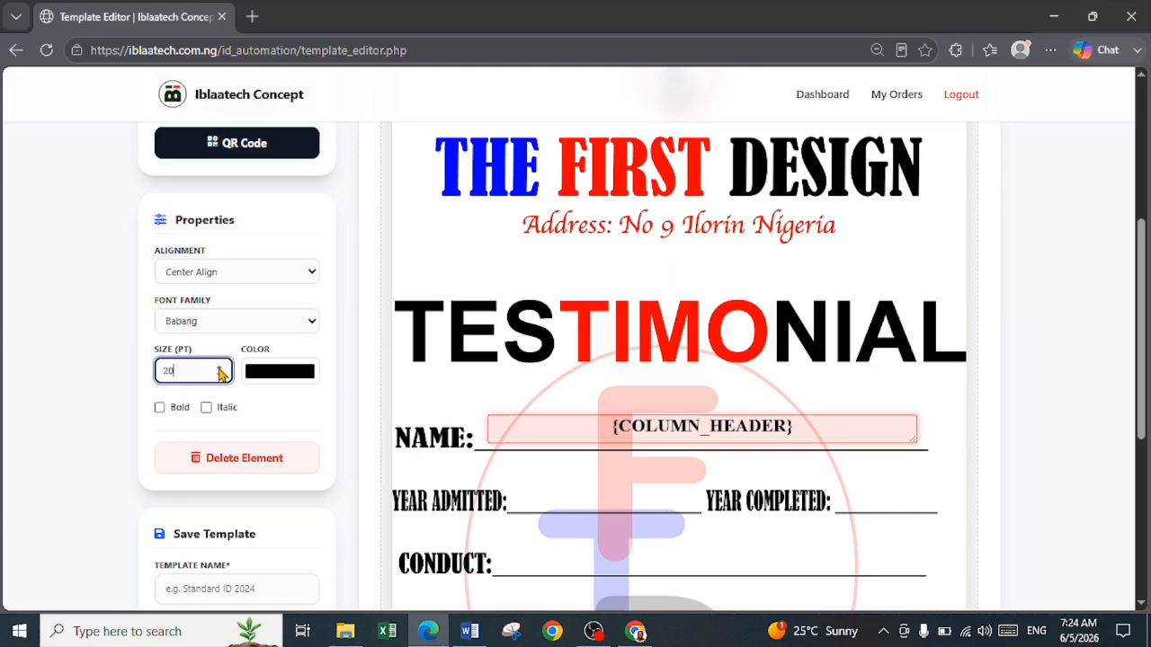
pyautogui.click(221, 370)
pyautogui.click(220, 370)
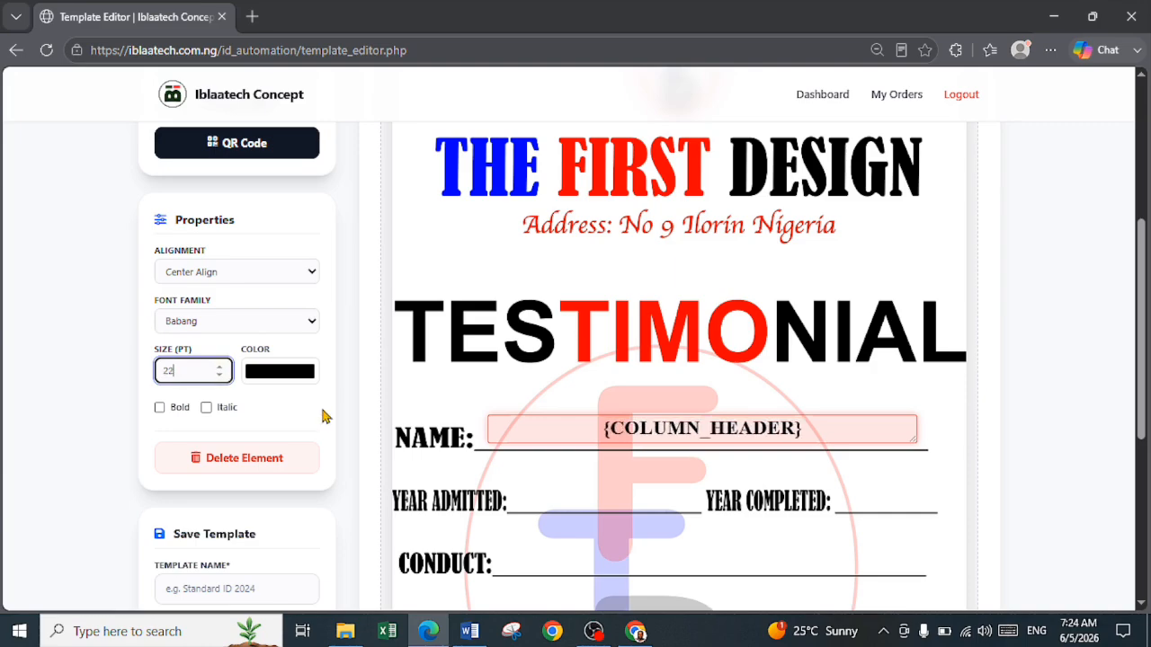
# Rename the placeholder of the name line's text field as name and deselect the field
pyautogui.doubleClick(617, 433)
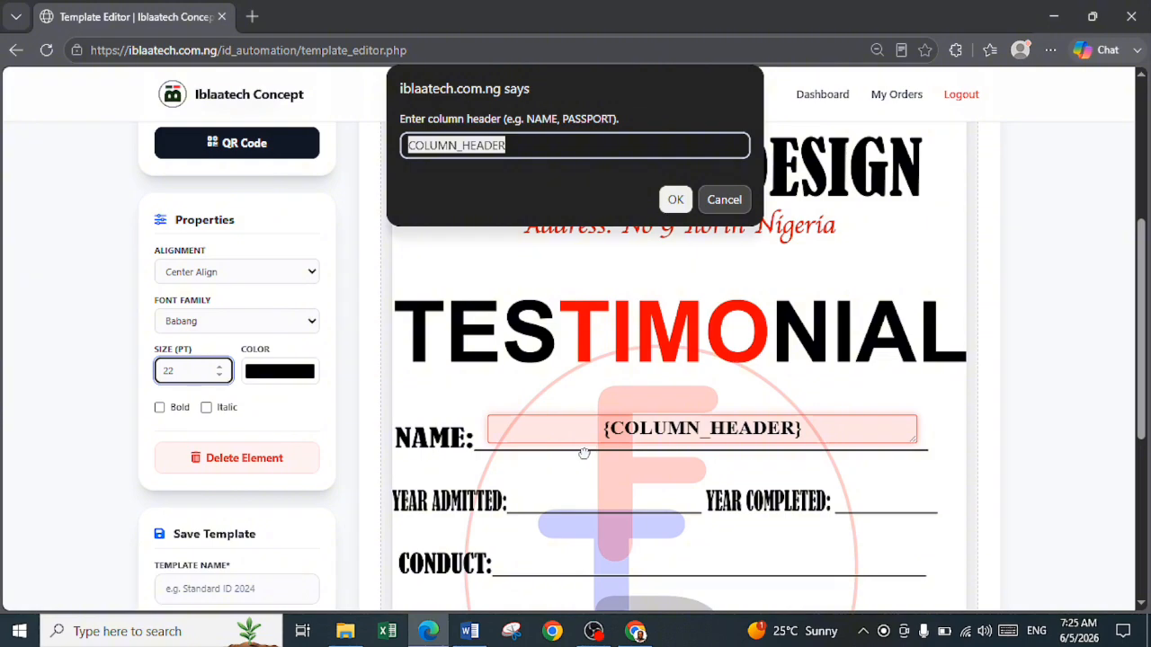
pyautogui.write('name')
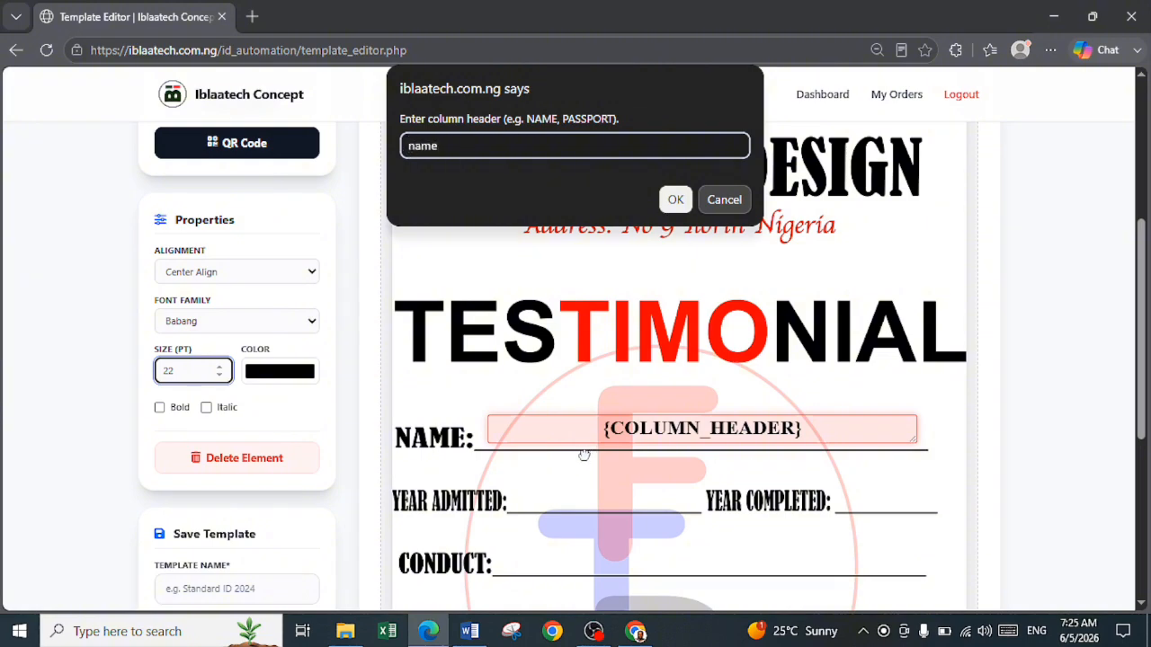
pyautogui.click(675, 198)
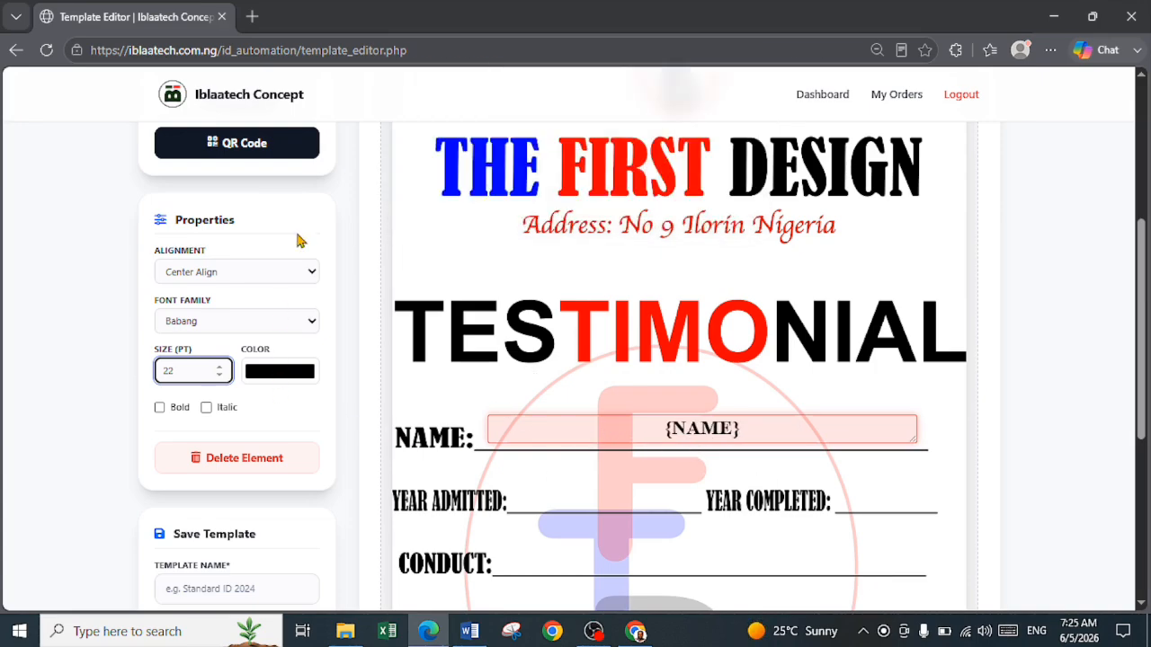
pyautogui.click(380, 281)
# Add a text field to the testimonial and place it on the YEAR ADMITTED line
pyautogui.scroll(1, 342, 289)
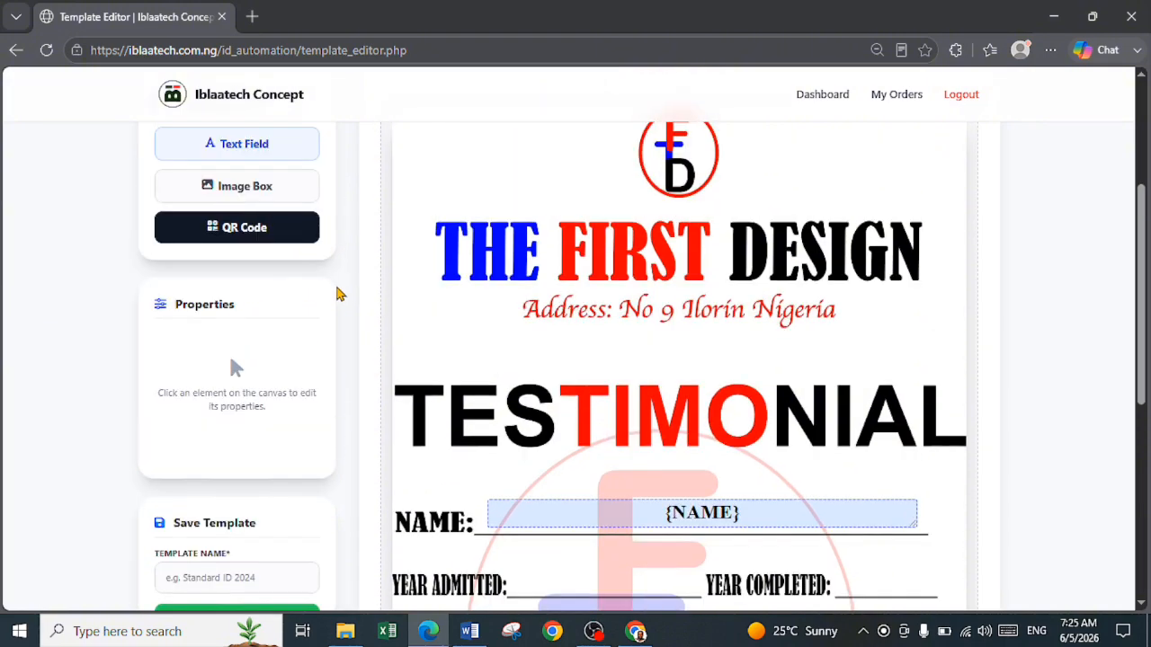
pyautogui.click(270, 155)
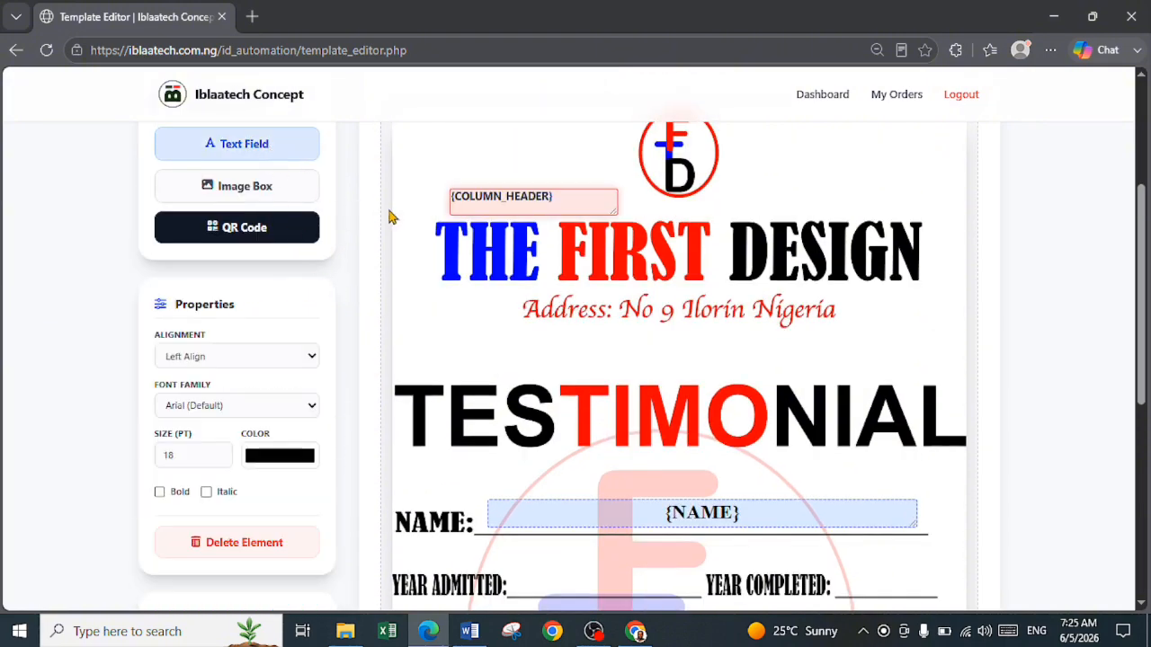
pyautogui.moveTo(576, 195); pyautogui.dragTo(645, 578)
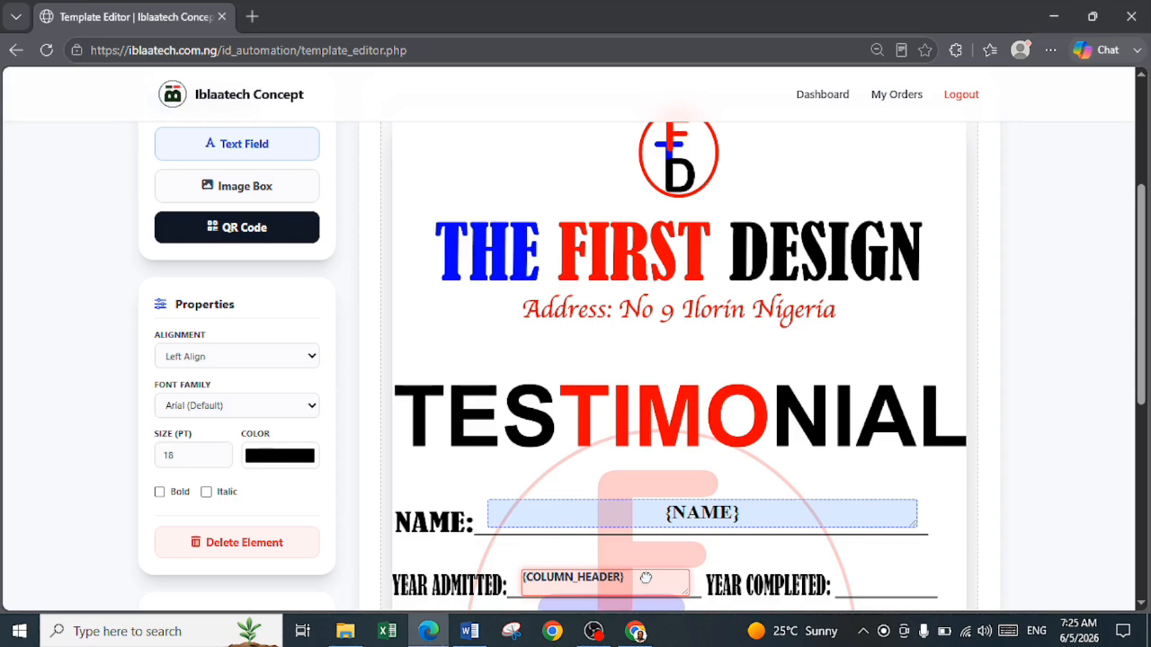
# Rename the placeholder of the YEAR ADMITTED line's text field as year_admitted
pyautogui.doubleClick(601, 585)
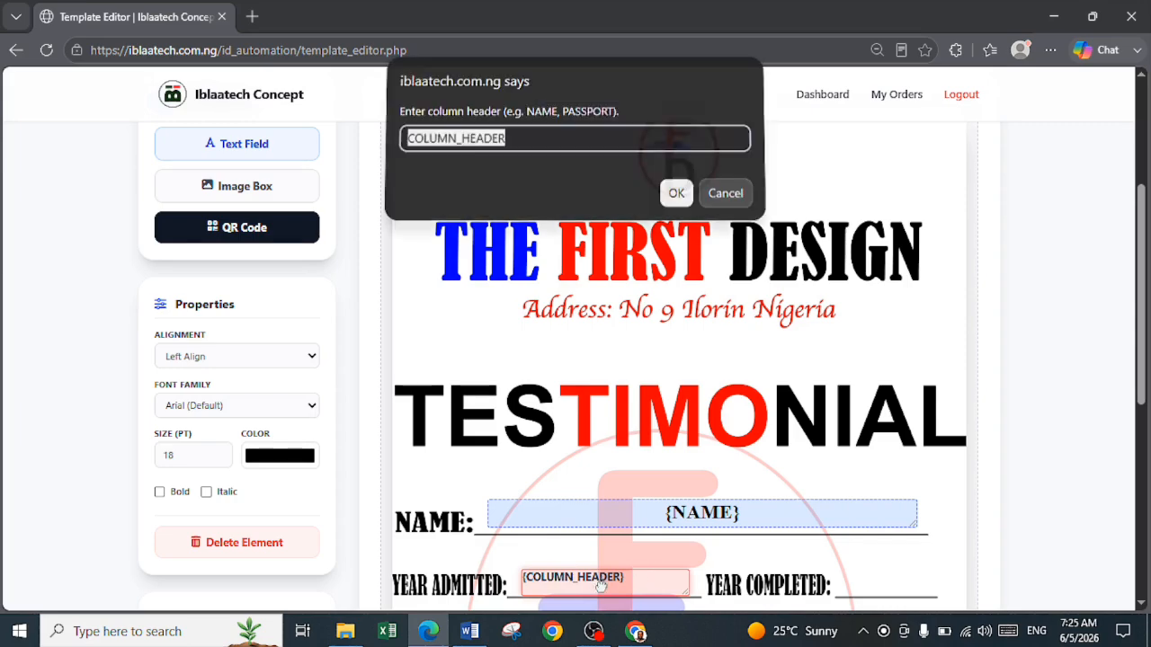
pyautogui.write('ye')
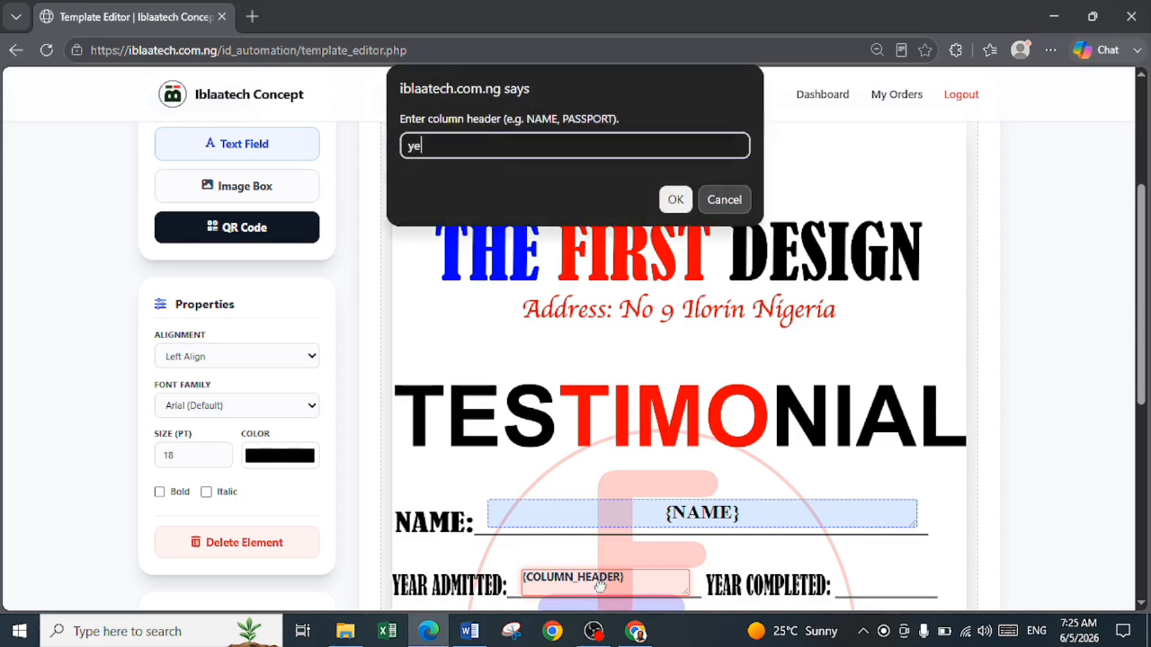
pyautogui.write('ar_admit')
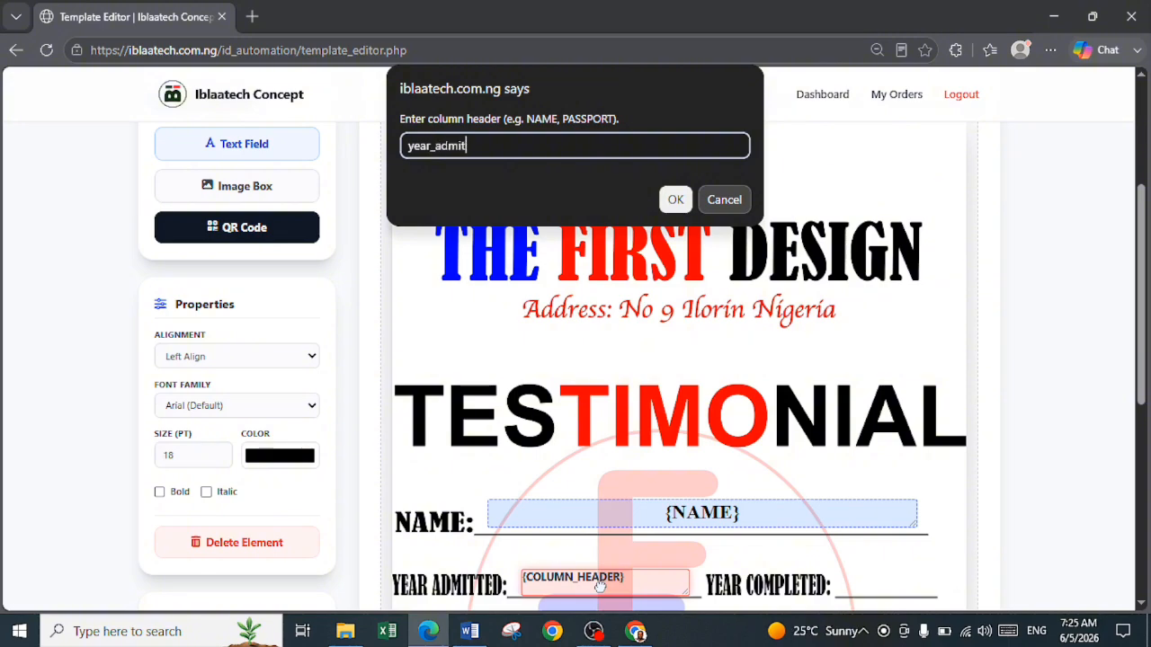
pyautogui.write('ted')
pyautogui.click(675, 199)
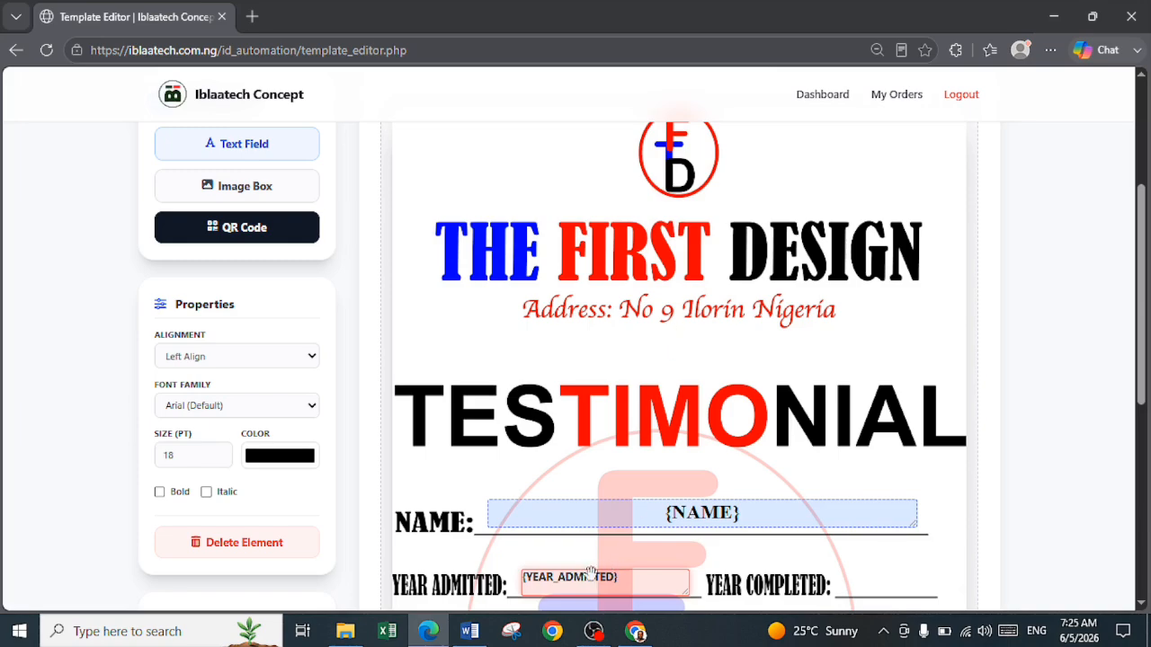
# Format the YEAR ADMITTED line's text field with Center Align and Bold, and deselect it
pyautogui.click(197, 366)
pyautogui.click(205, 405)
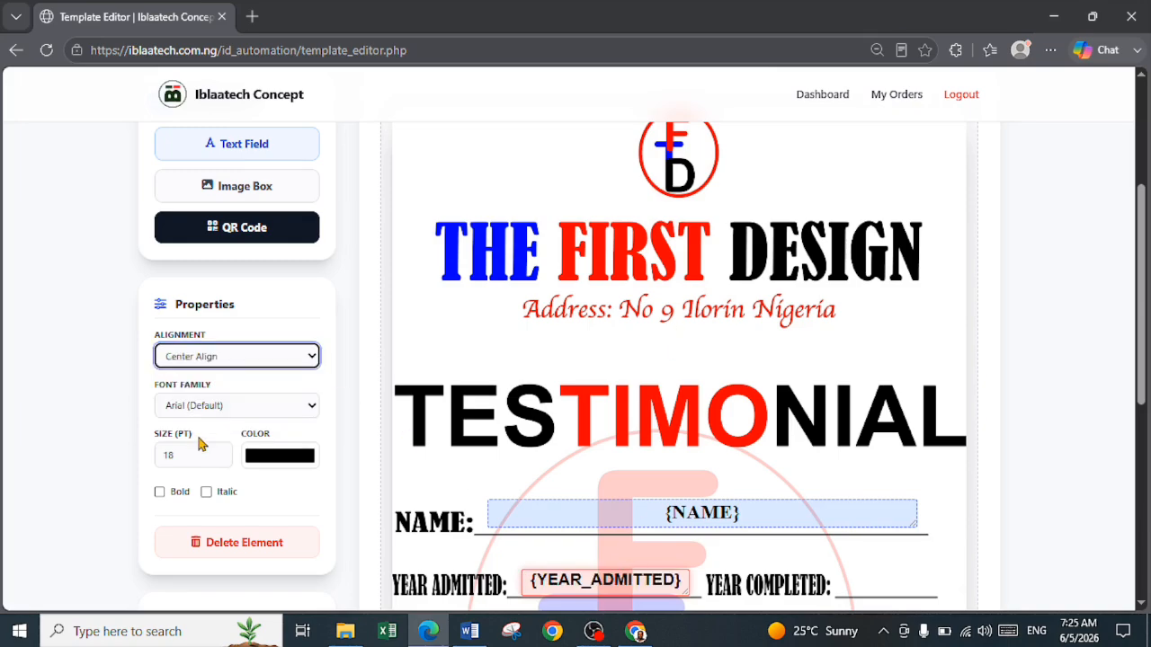
pyautogui.click(161, 494)
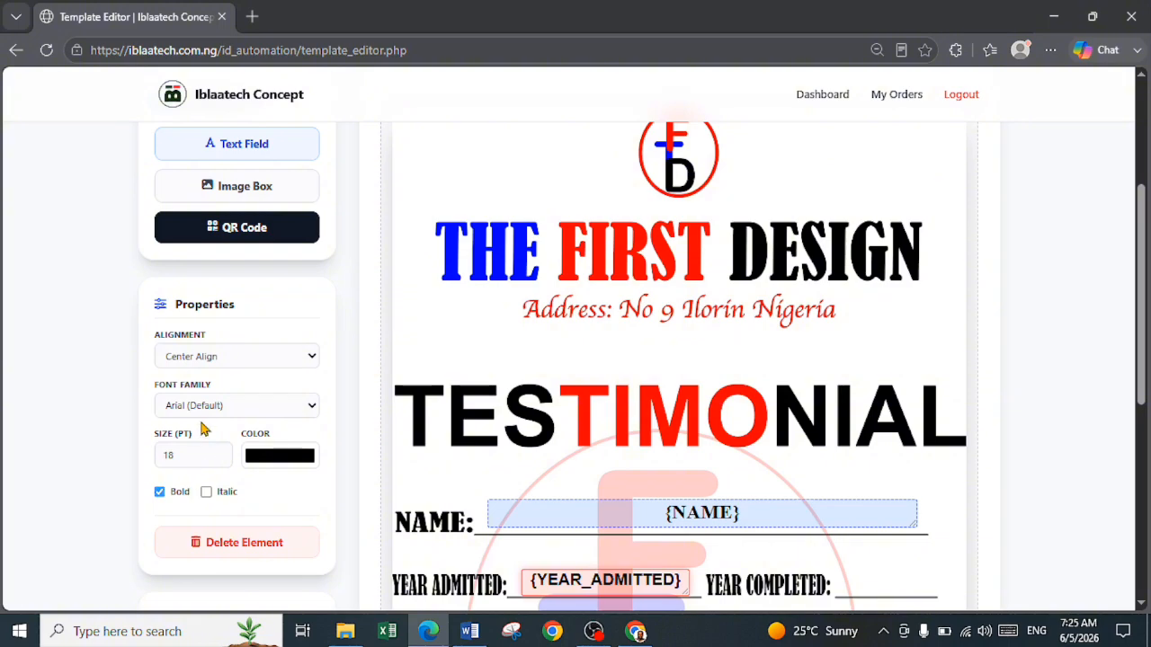
pyautogui.click(863, 586)
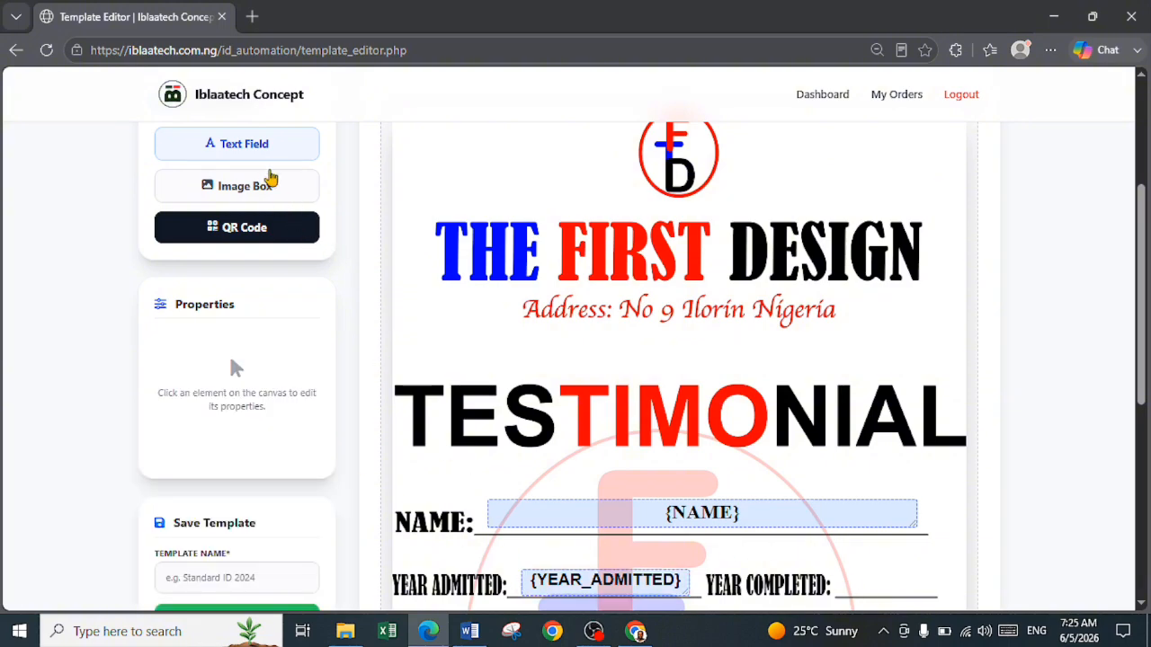
# Add another text field and move it to the YEAR COMPLETED line
pyautogui.click(261, 150)
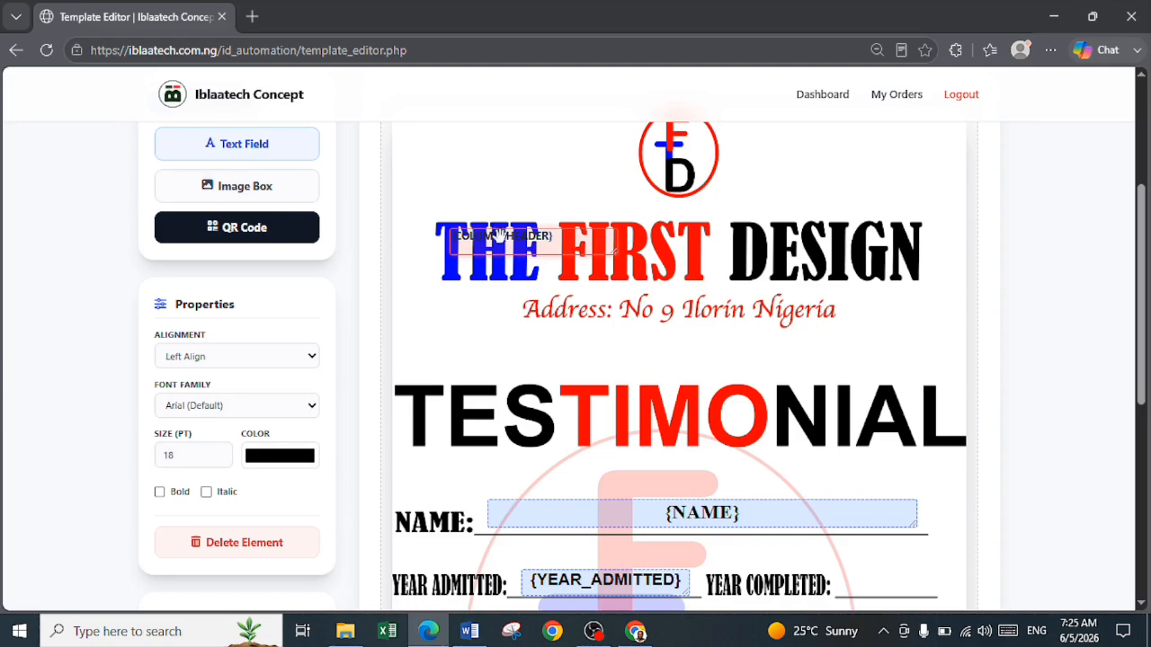
pyautogui.moveTo(497, 234); pyautogui.dragTo(896, 565)
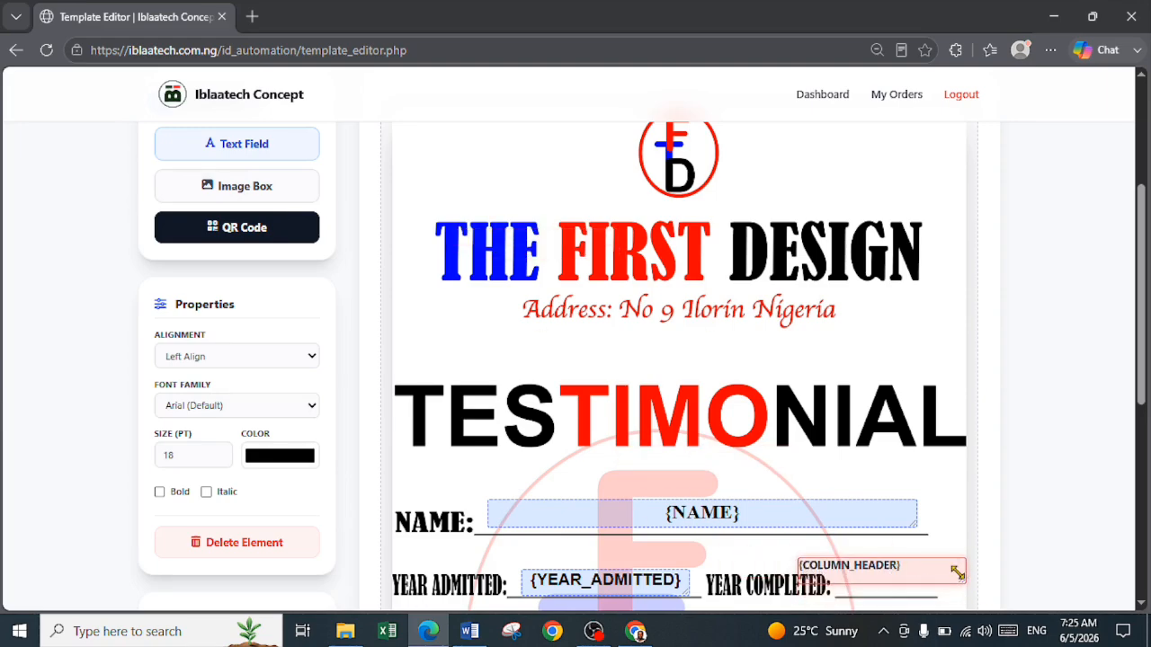
pyautogui.scroll(-2, 297, 388)
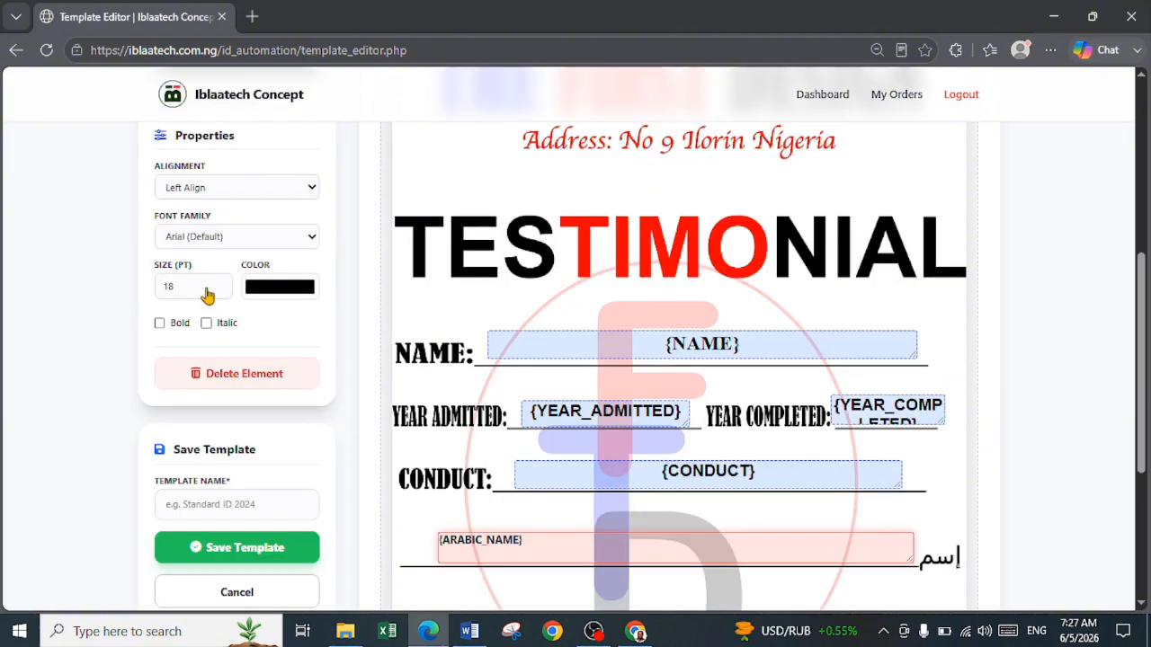
# Format the ARABIC_NAME text field with the Amiri Bold font, Bold and Center Align
pyautogui.scroll(1, 202, 193)
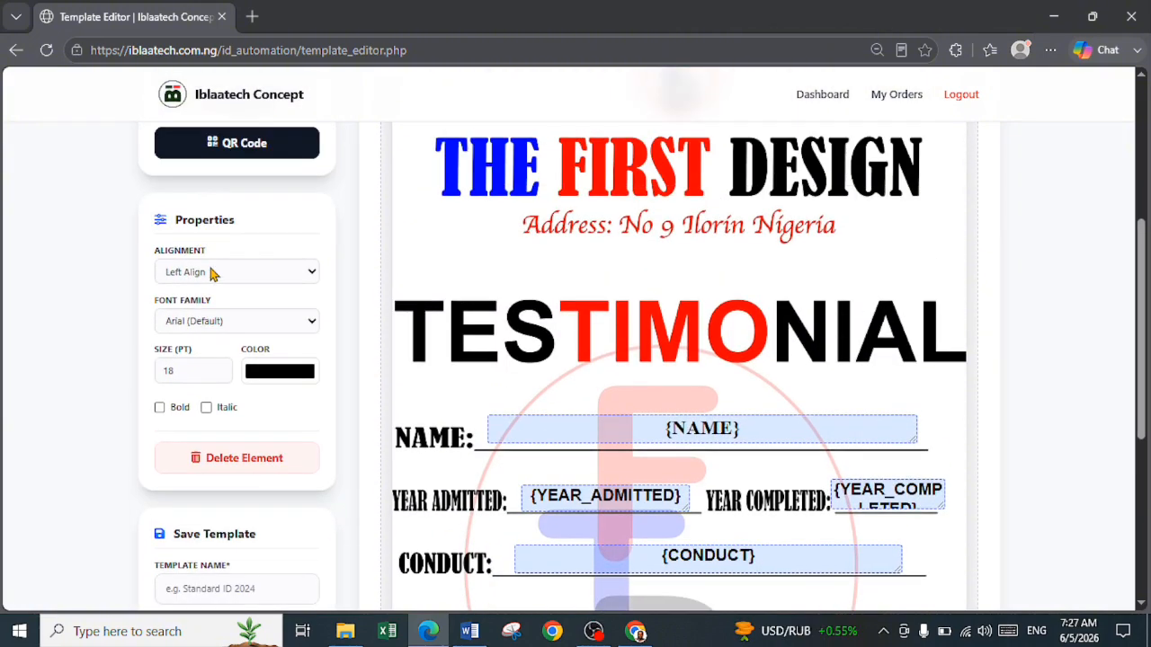
pyautogui.click(213, 321)
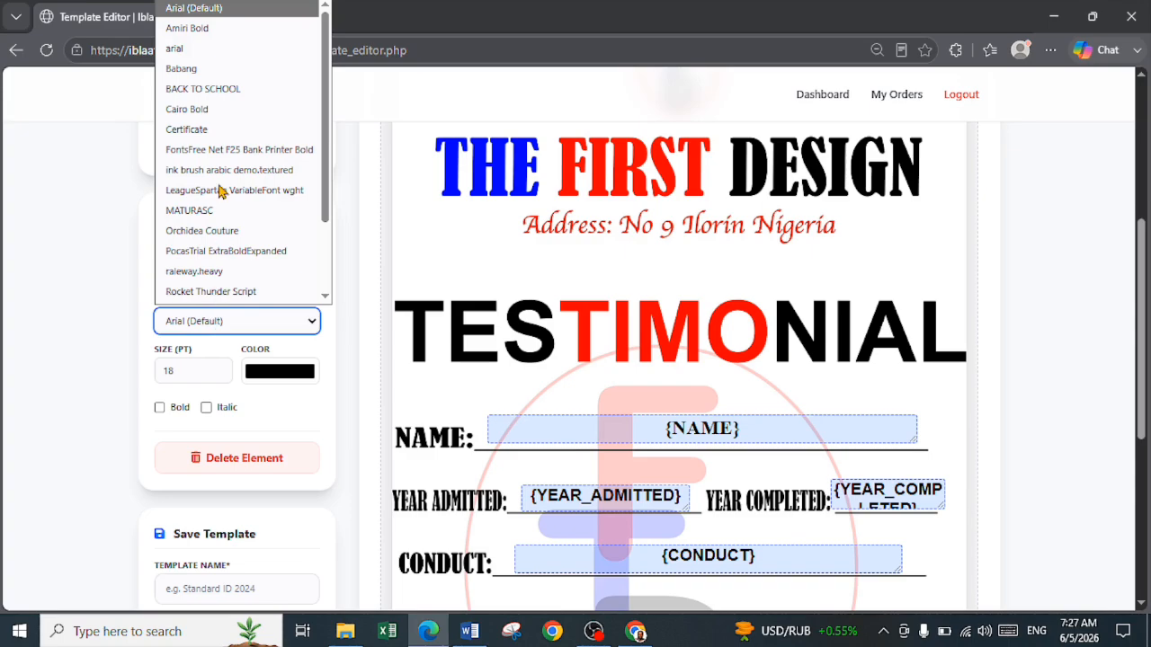
pyautogui.scroll(-1, 213, 117)
pyautogui.click(202, 12)
pyautogui.scroll(-1, 218, 329)
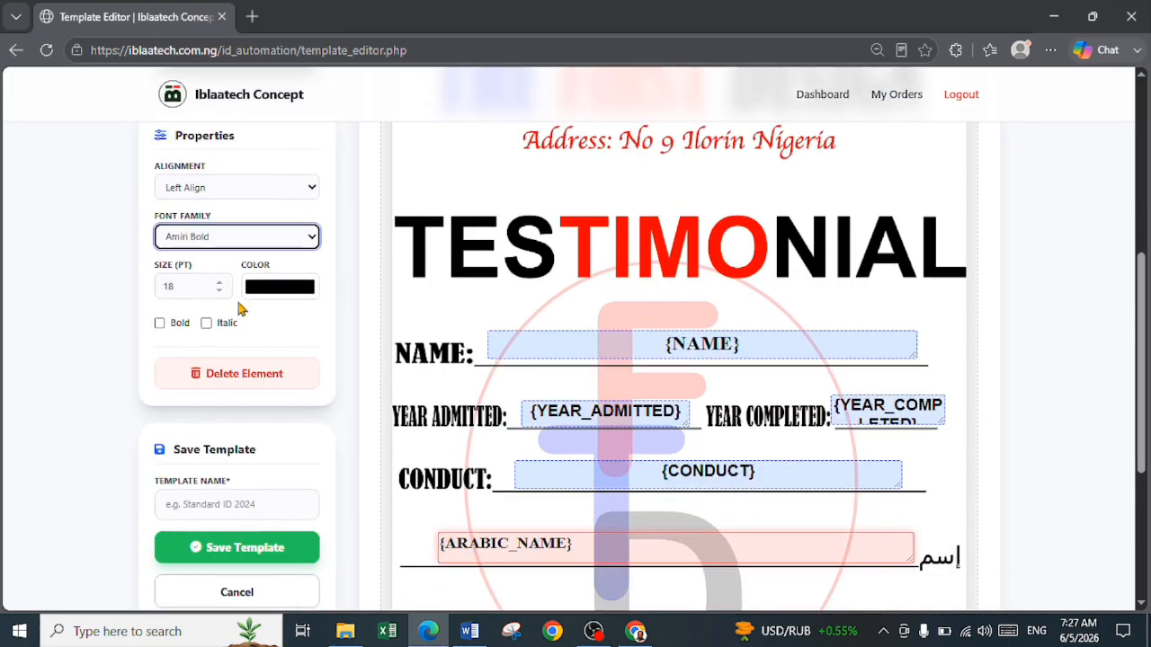
pyautogui.scroll(1, 239, 308)
pyautogui.scroll(-2, 225, 297)
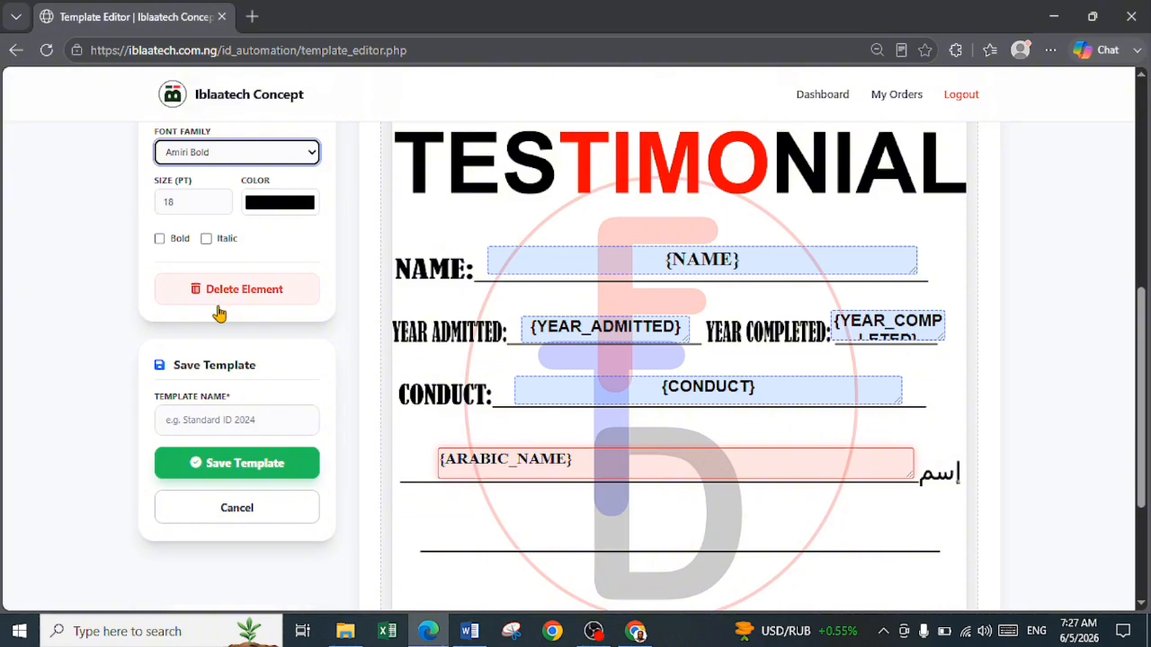
pyautogui.click(160, 238)
pyautogui.scroll(1, 243, 285)
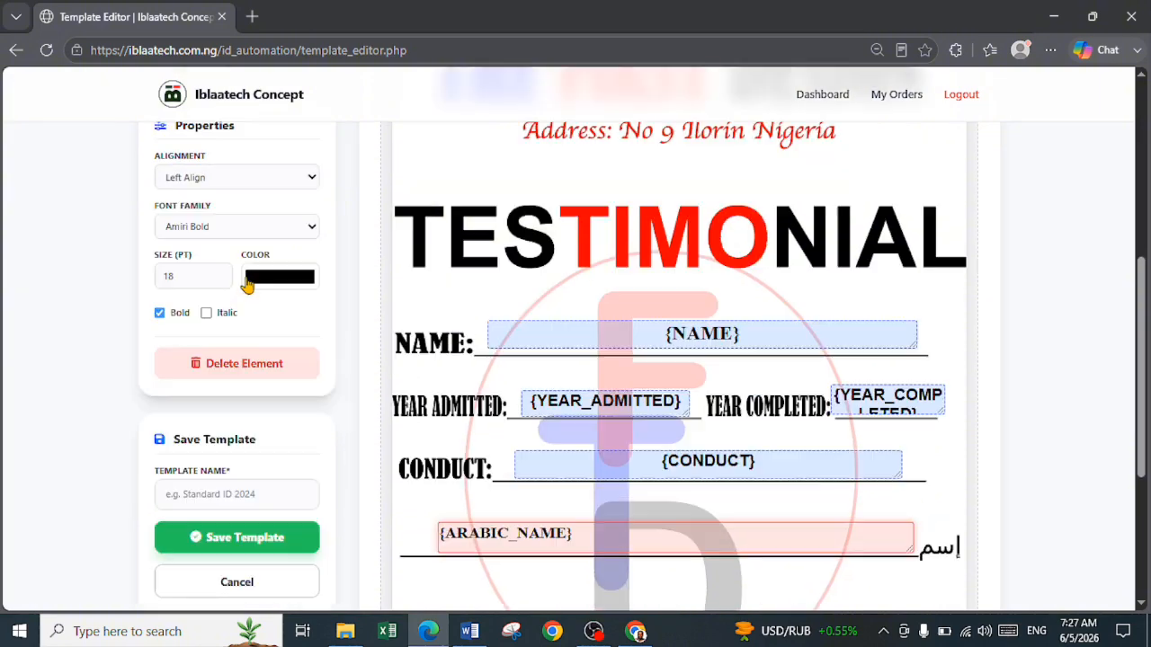
pyautogui.click(198, 187)
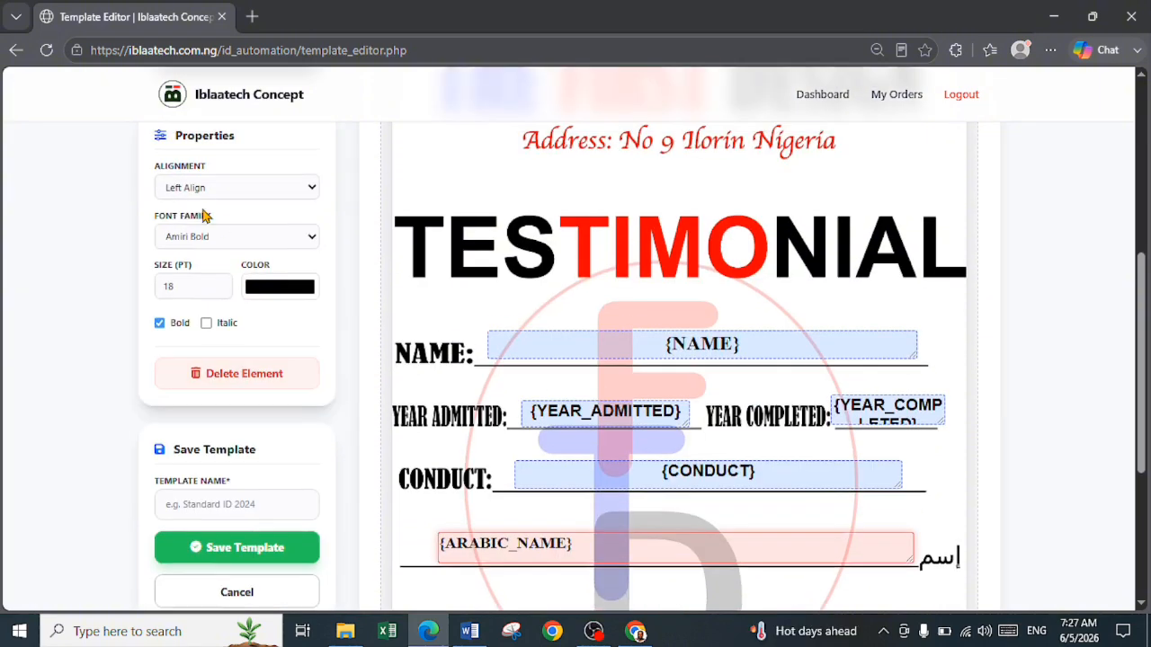
pyautogui.click(200, 236)
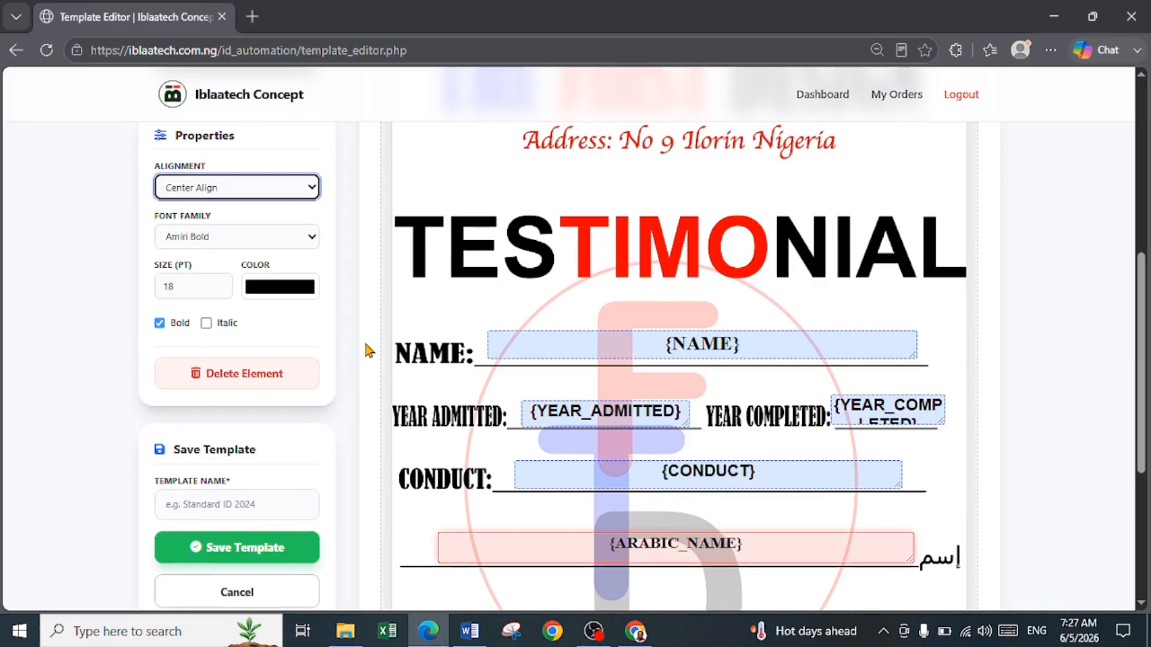
# Add an image box and place it beside the address, just above the start of the TESTIMONIAL title
pyautogui.scroll(-3, 441, 386)
pyautogui.scroll(2, 442, 386)
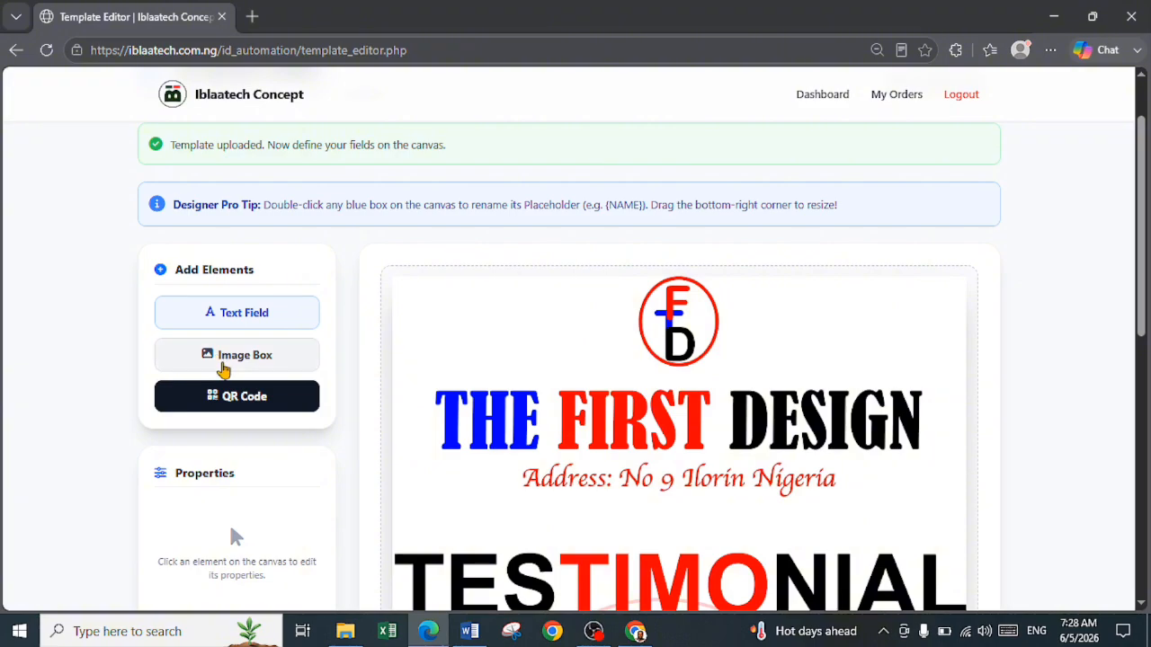
pyautogui.click(246, 368)
pyautogui.scroll(-4, 488, 423)
pyautogui.scroll(1, 488, 424)
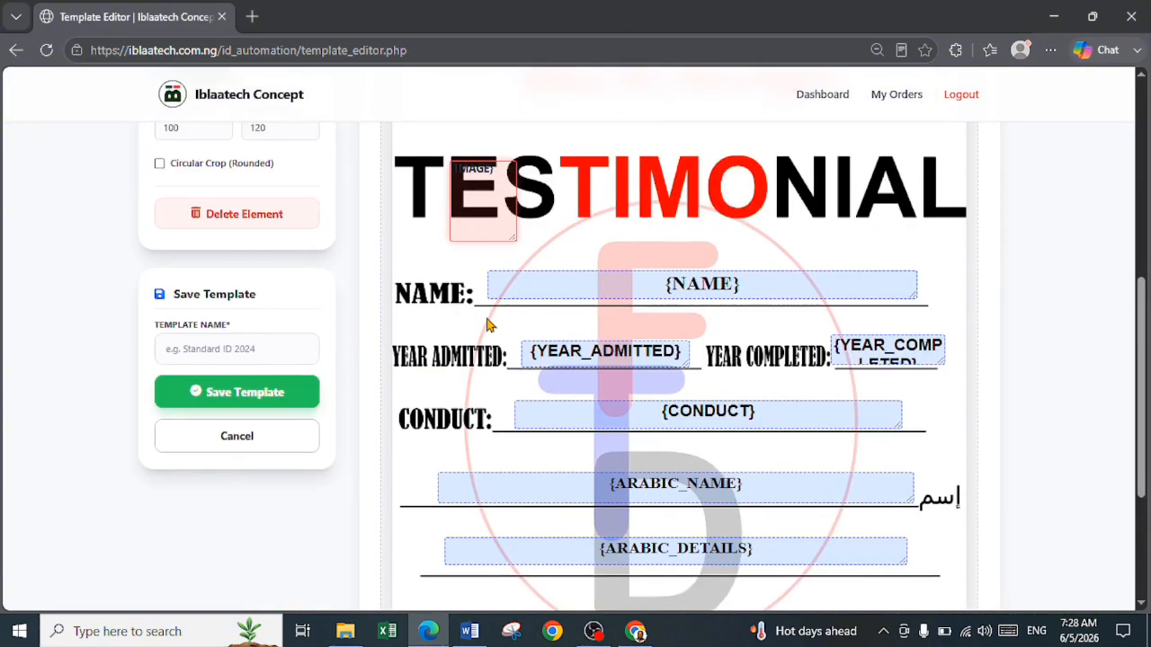
pyautogui.scroll(2, 489, 322)
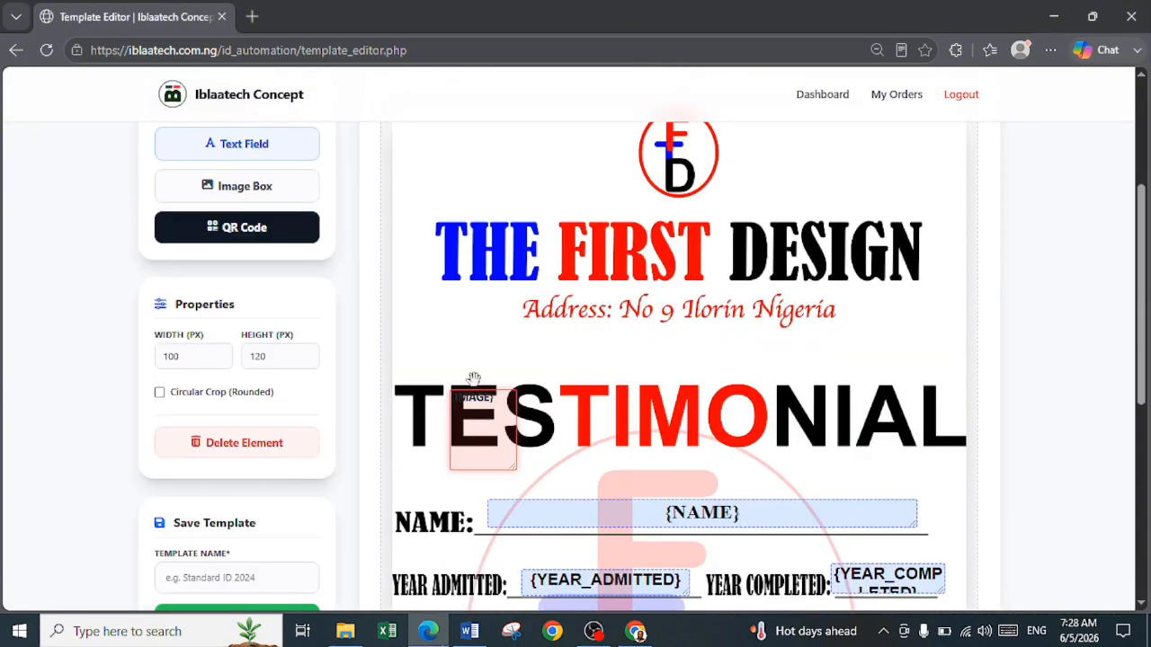
pyautogui.moveTo(485, 432); pyautogui.dragTo(451, 330)
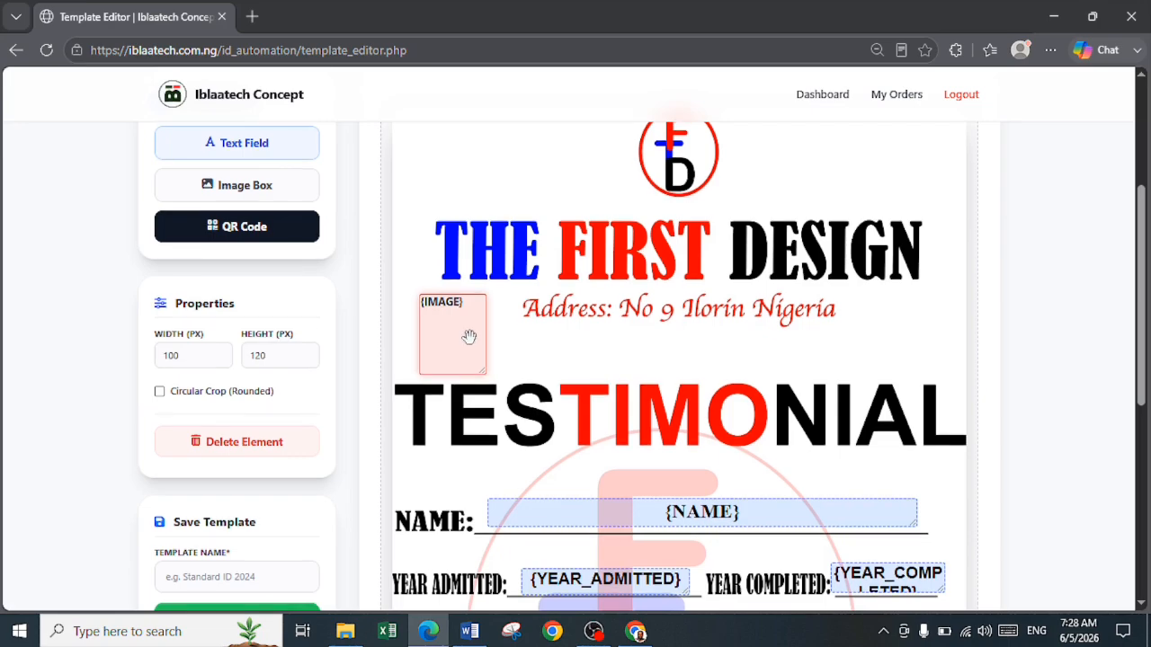
# Rename the image box's placeholder as passport and deselect the box
pyautogui.scroll(-2, 470, 331)
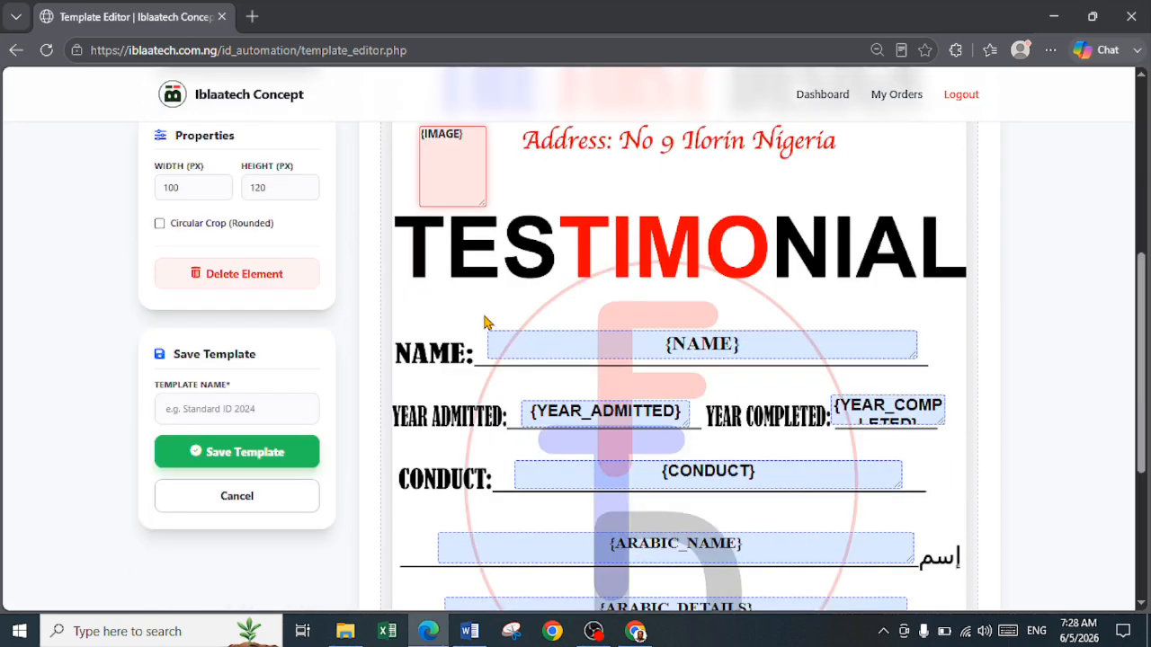
pyautogui.doubleClick(454, 167)
pyautogui.write('p')
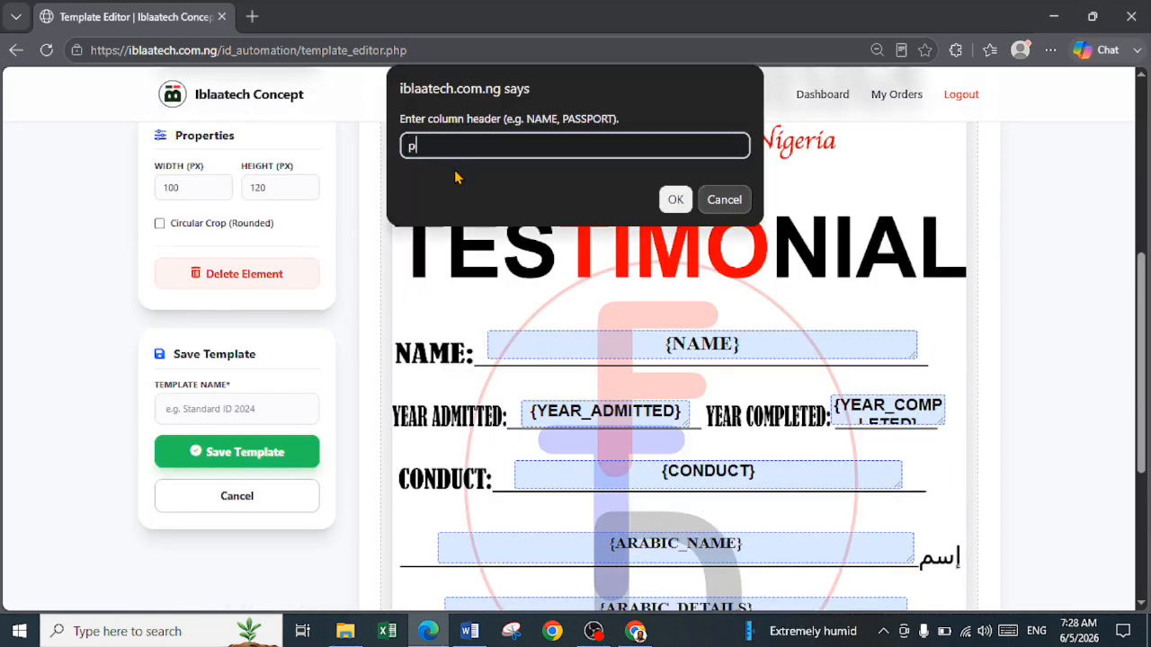
pyautogui.write('assport')
pyautogui.press('Return')
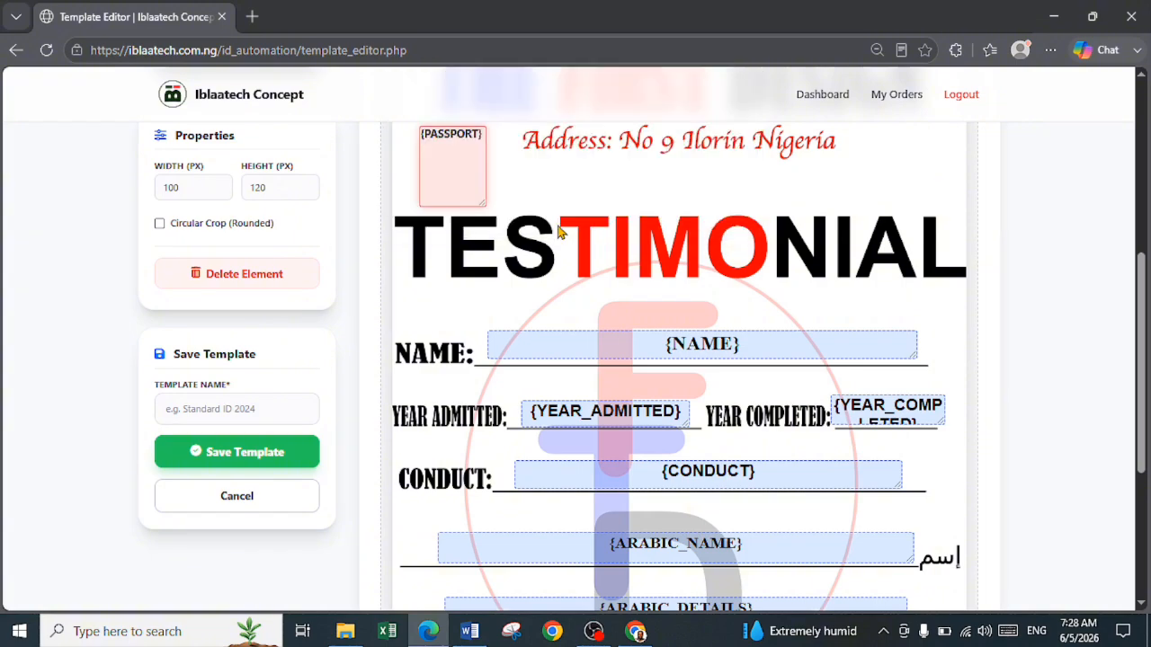
pyautogui.click(512, 207)
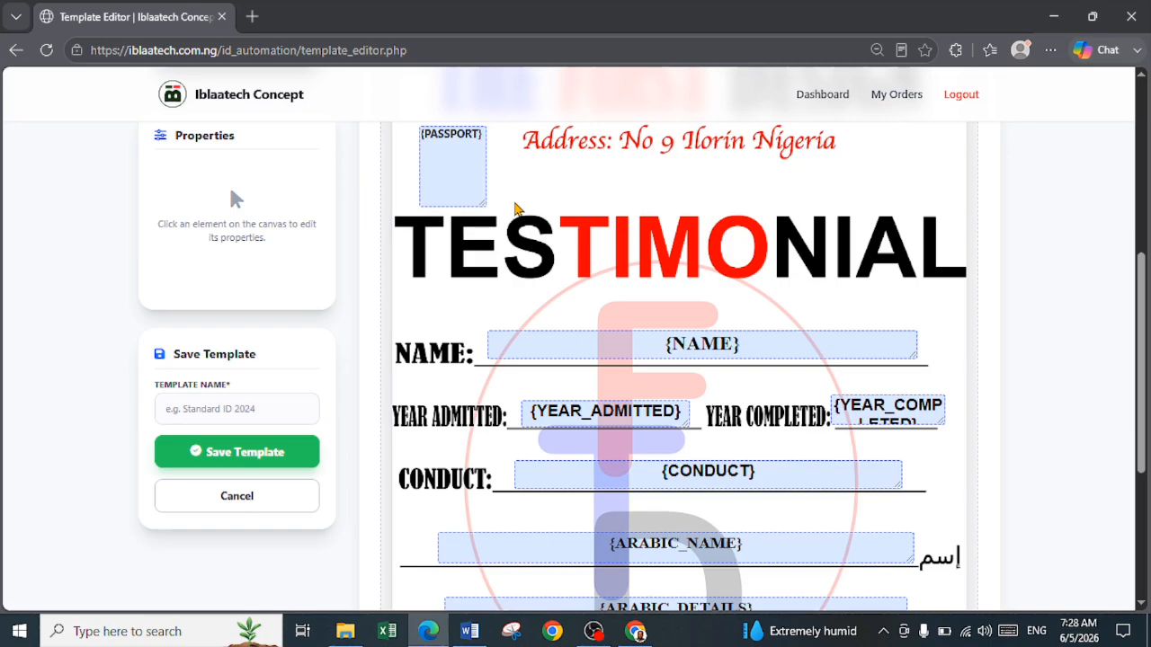
# Add a QR code element and place it in the certificate's lower-right corner, below the ARABIC_DETAILS line
pyautogui.scroll(-2, 514, 212)
pyautogui.scroll(3, 518, 209)
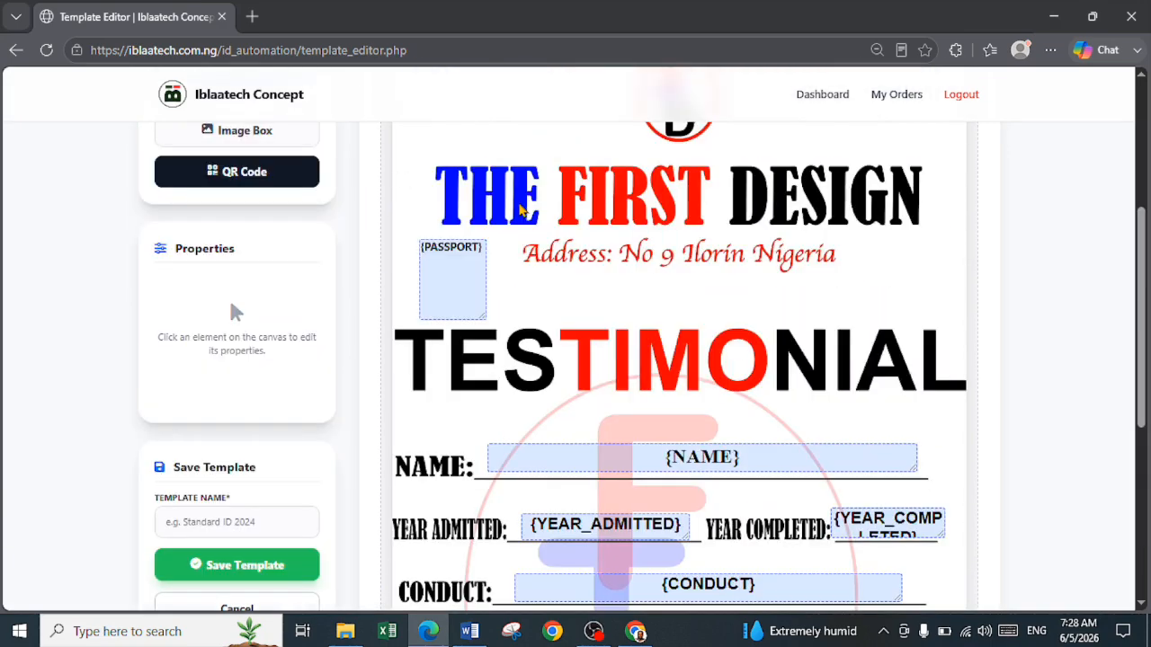
pyautogui.scroll(1, 282, 225)
pyautogui.click(282, 227)
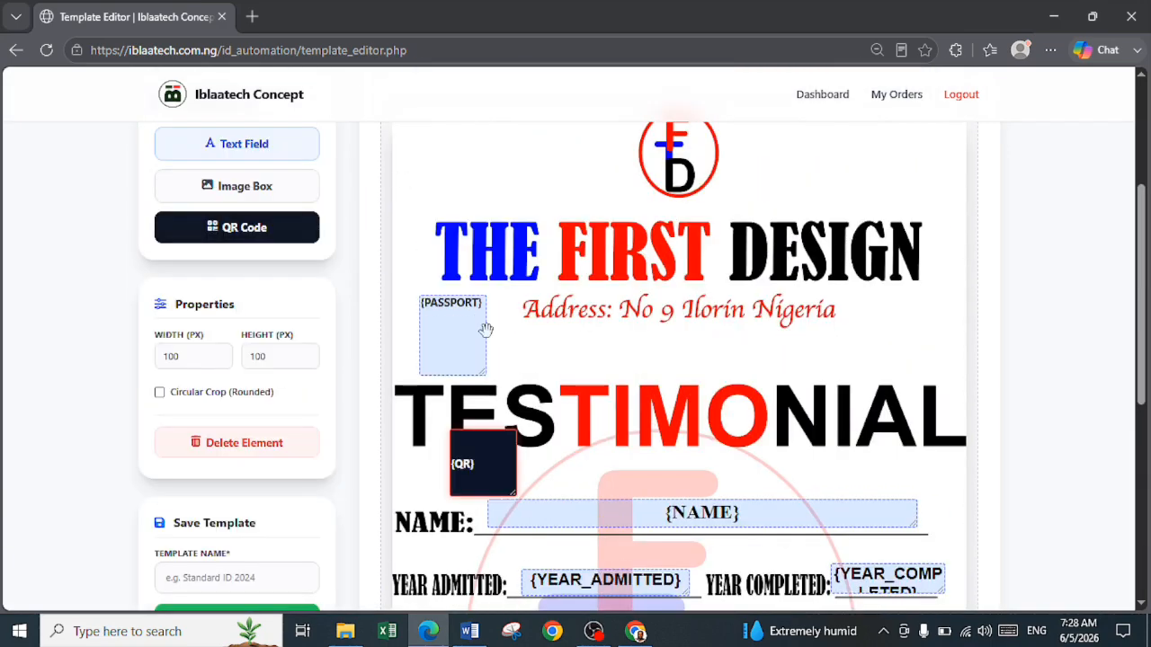
pyautogui.scroll(-3, 485, 330)
pyautogui.moveTo(468, 257); pyautogui.dragTo(863, 586)
pyautogui.scroll(-3, 864, 586)
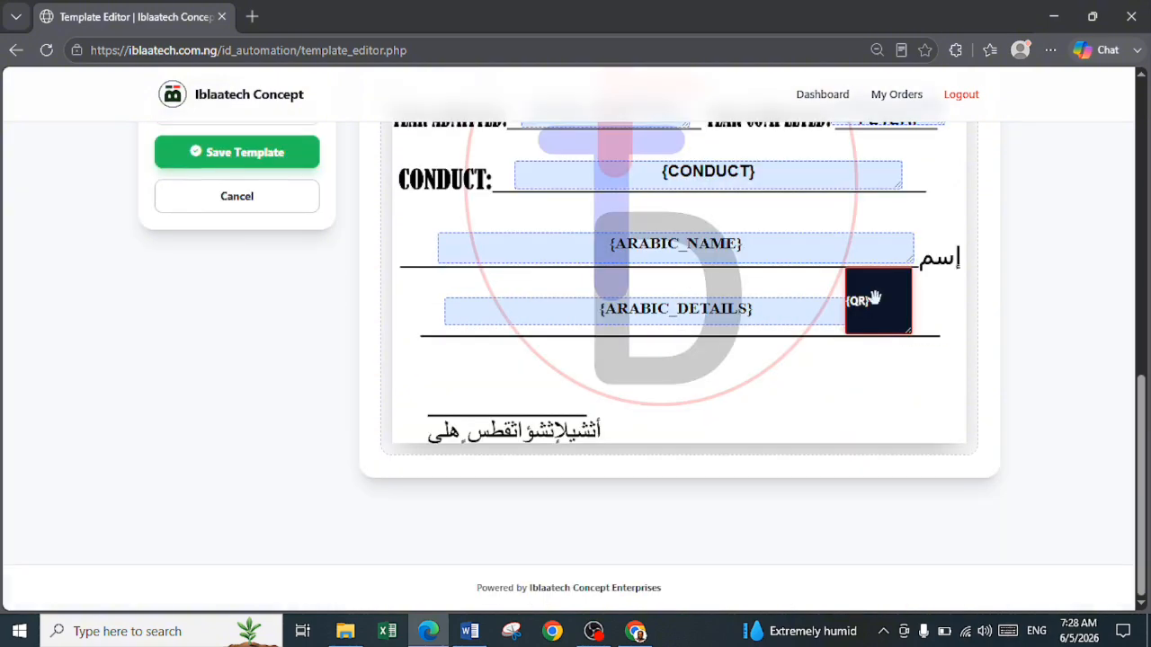
pyautogui.moveTo(875, 323); pyautogui.dragTo(876, 387)
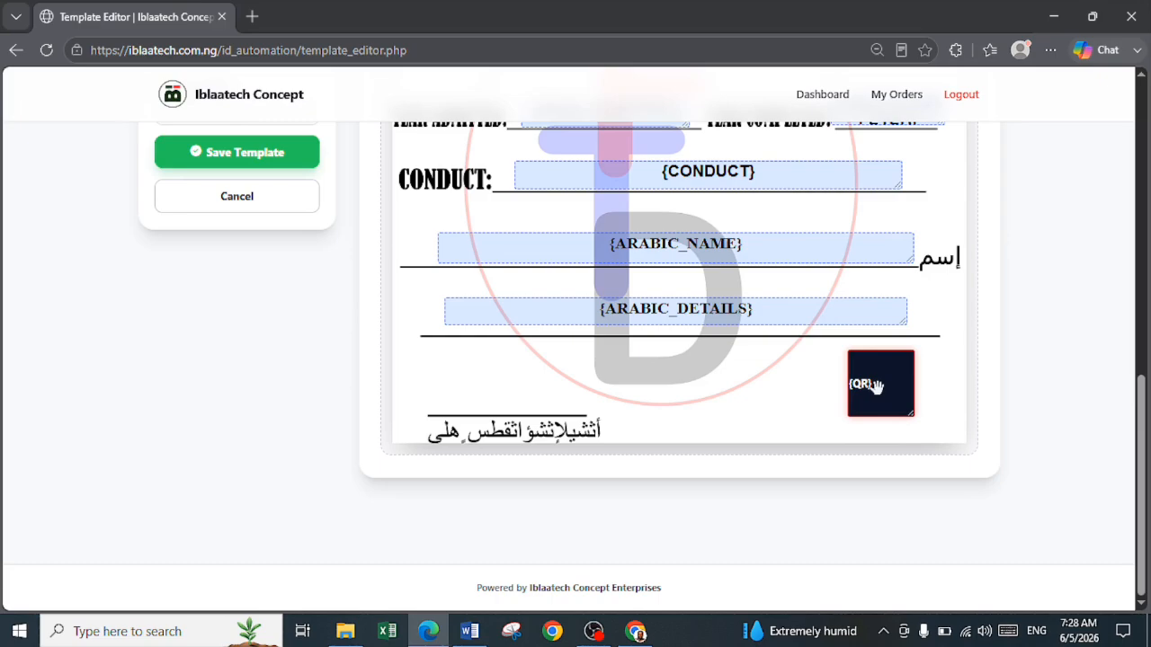
# Rename the QR code element's placeholder as QR_link
pyautogui.doubleClick(877, 387)
pyautogui.press('Right')
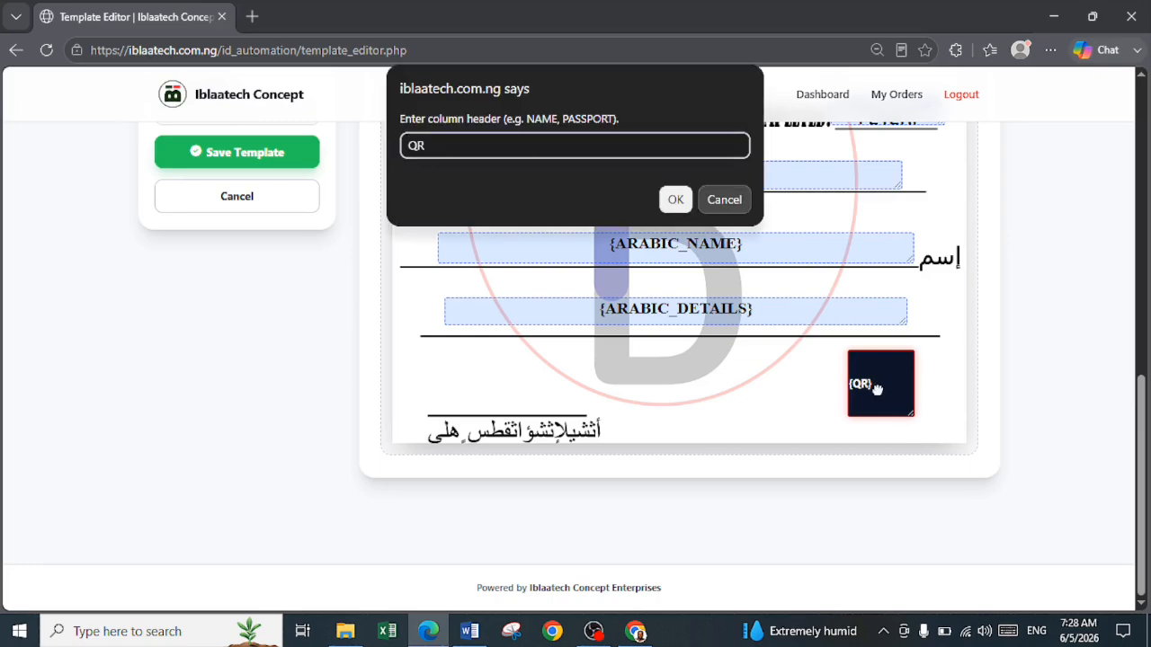
pyautogui.write('_link')
pyautogui.click(676, 200)
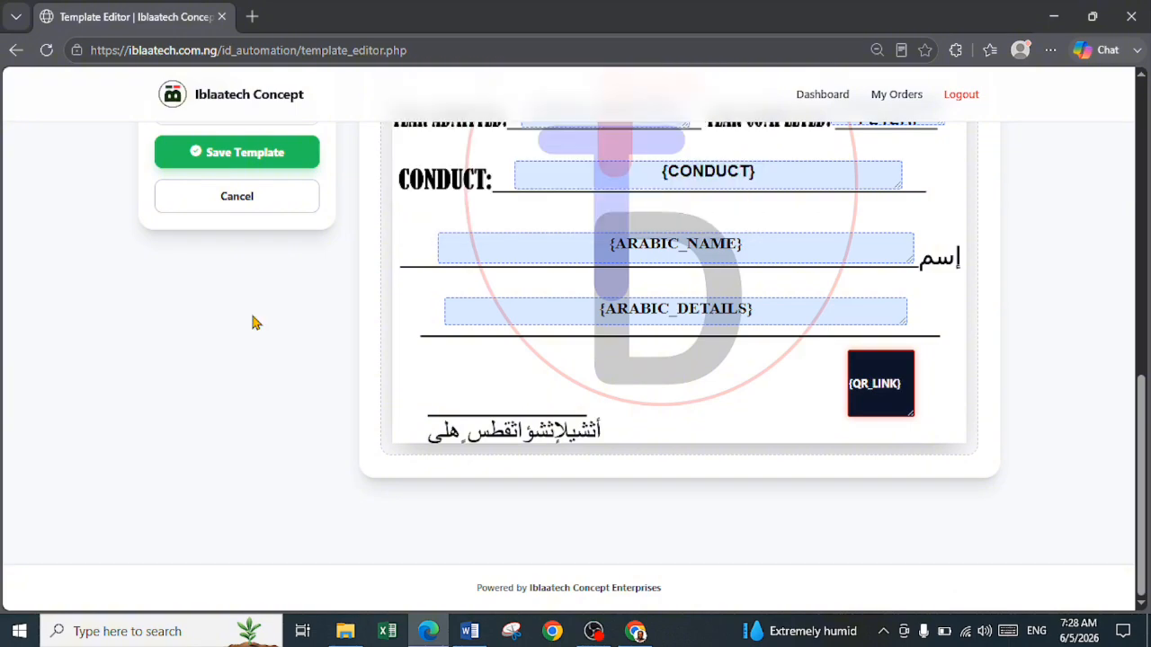
# Save the certificate template under the name another design
pyautogui.scroll(2, 252, 323)
pyautogui.click(236, 278)
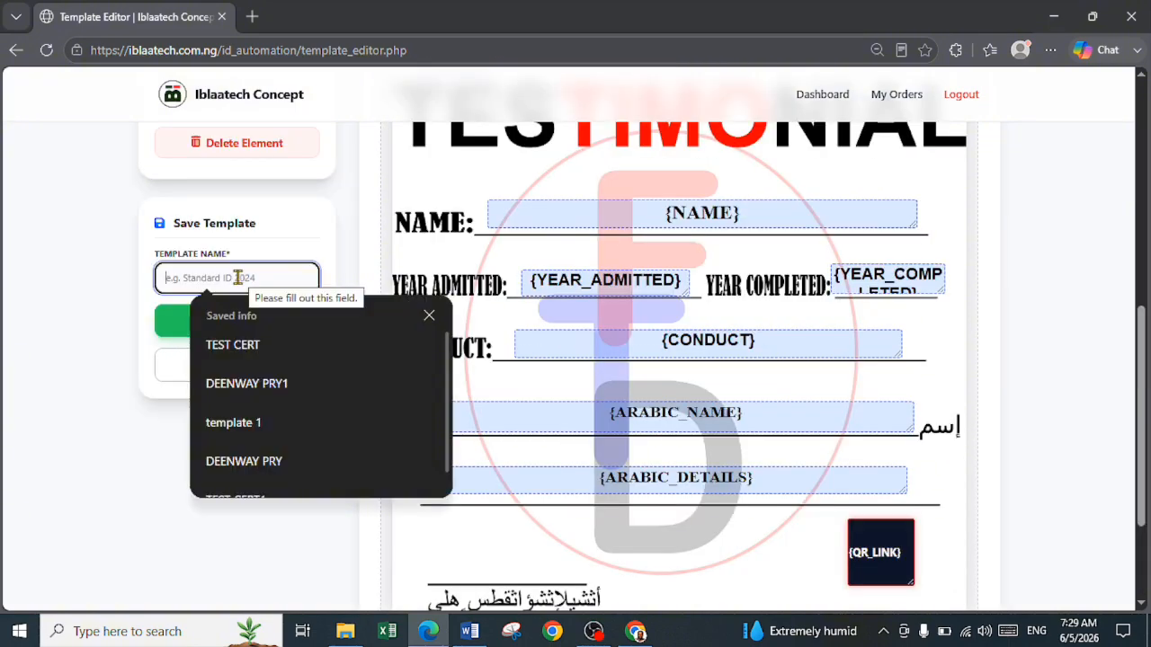
pyautogui.write('a')
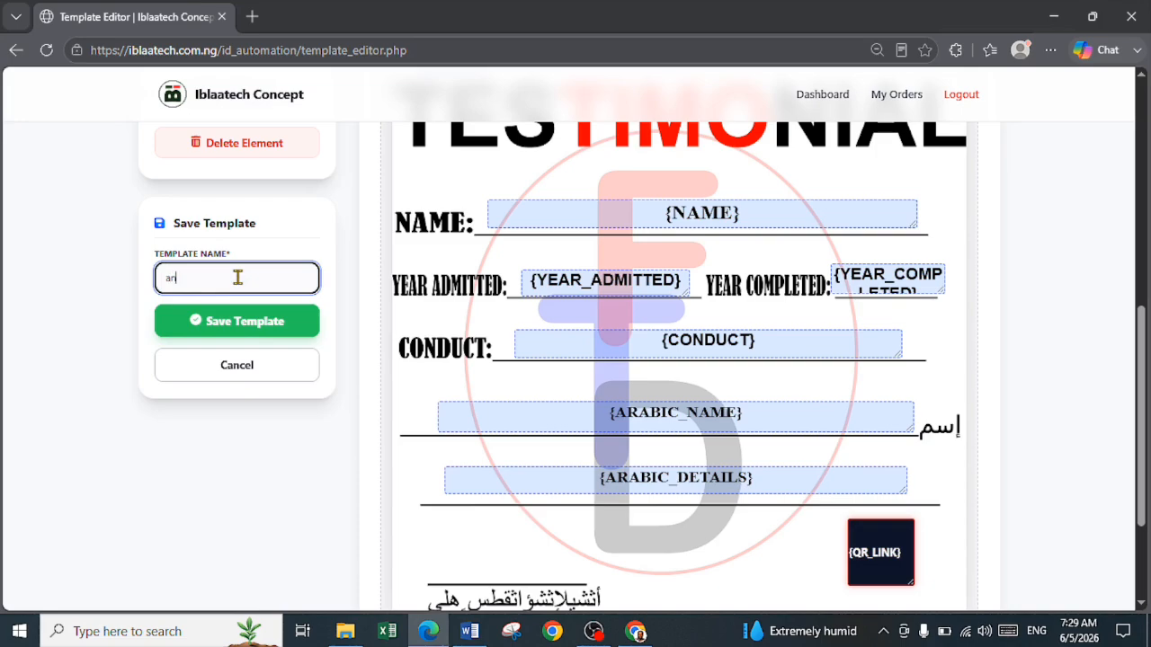
pyautogui.write('nother design')
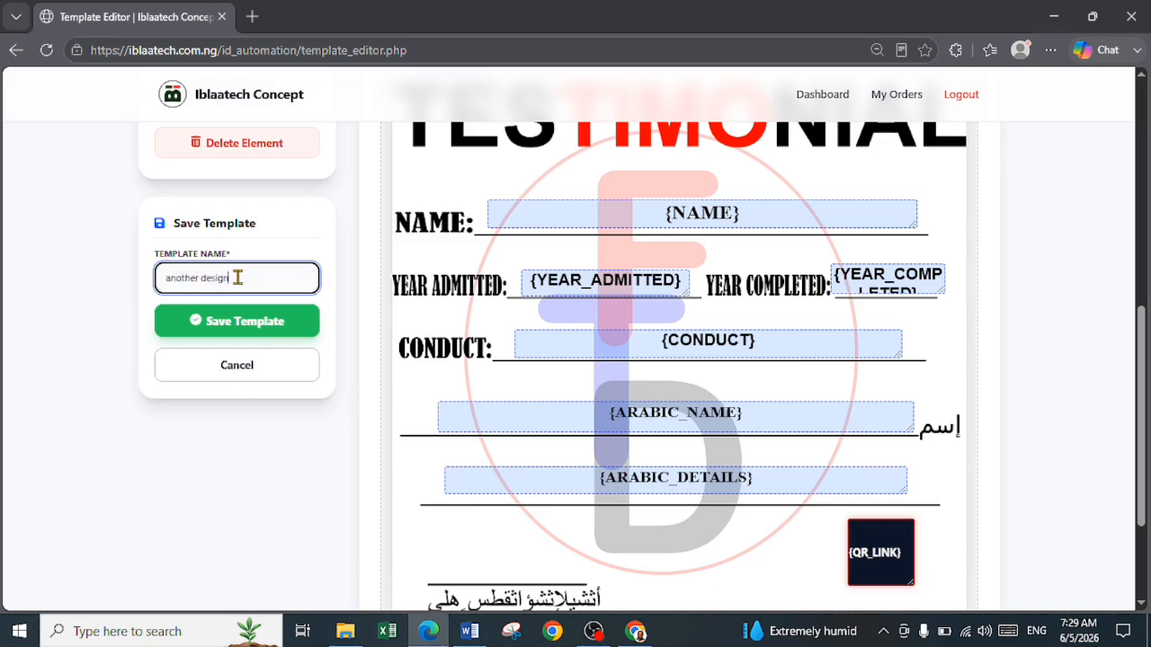
pyautogui.click(234, 333)
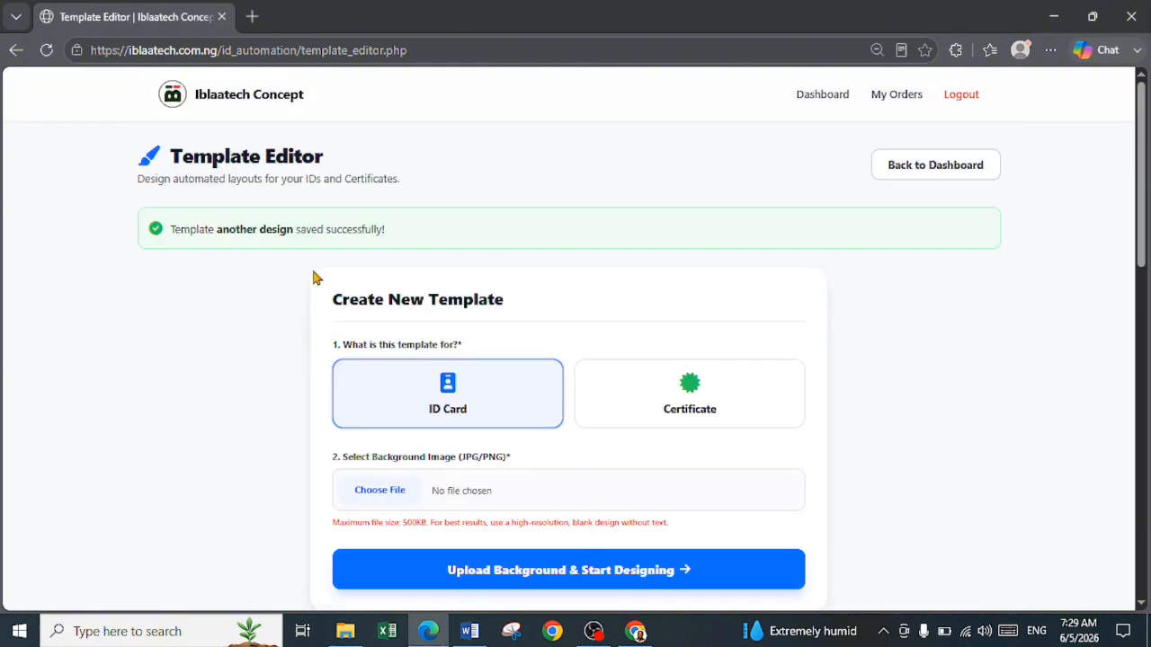
# Review the saved templates, then start a new ID & Cert Automation order from the dashboard with Certs + Photo as the output type
pyautogui.scroll(-10, 440, 387)
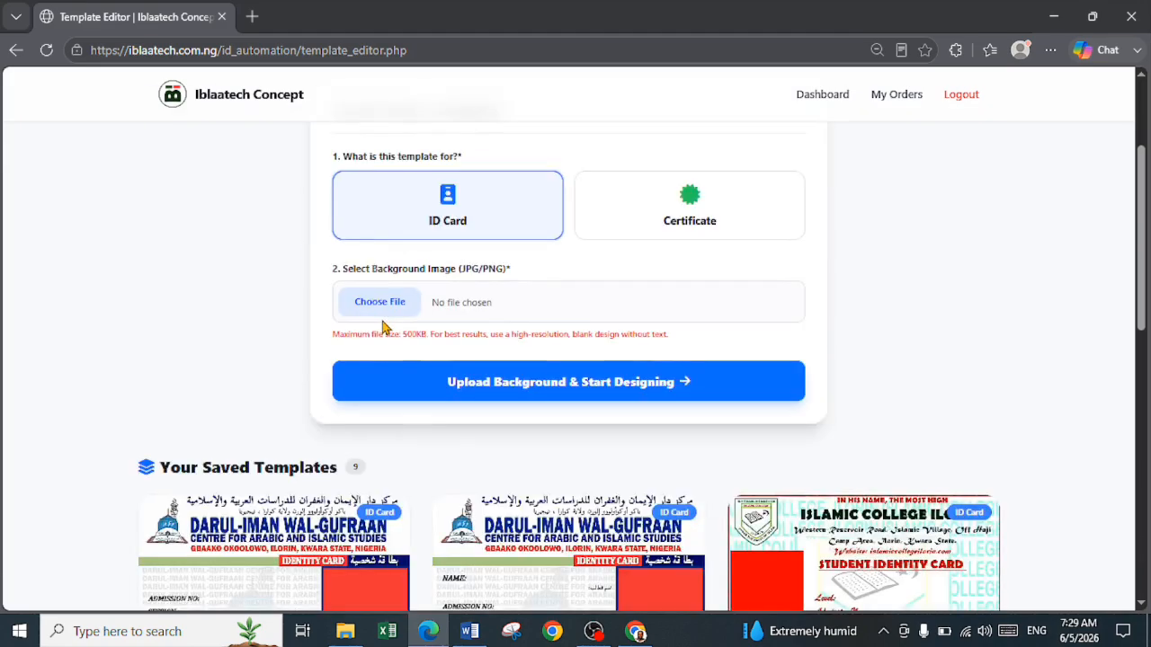
pyautogui.scroll(5, 455, 407)
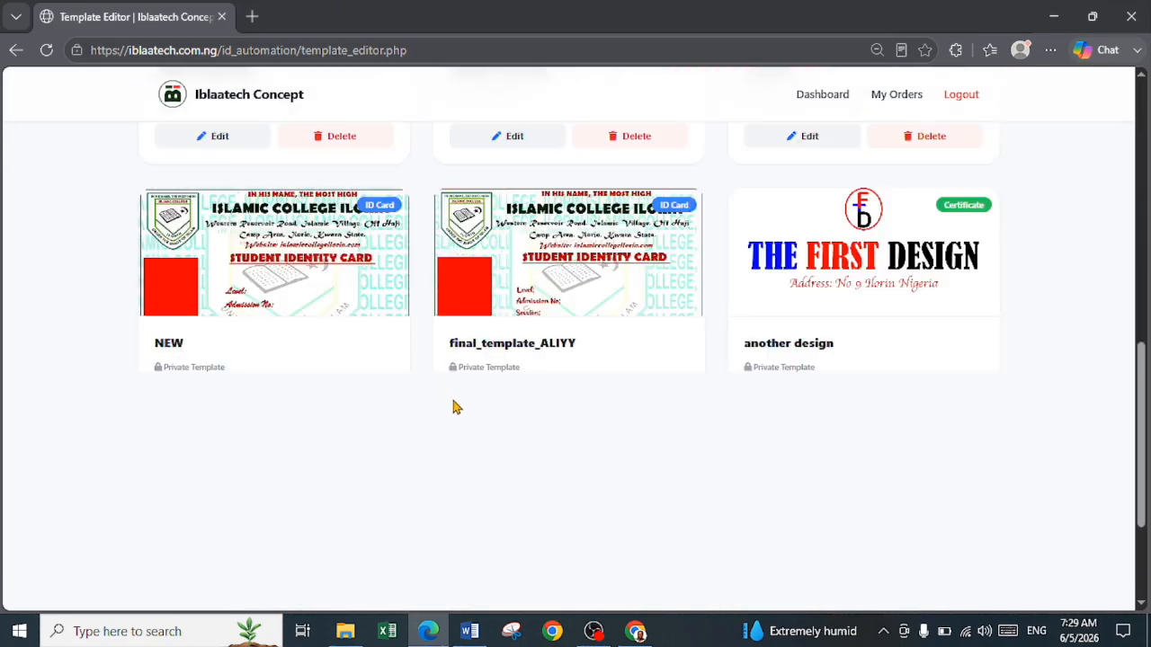
pyautogui.scroll(-1, 455, 406)
pyautogui.scroll(-2, 455, 406)
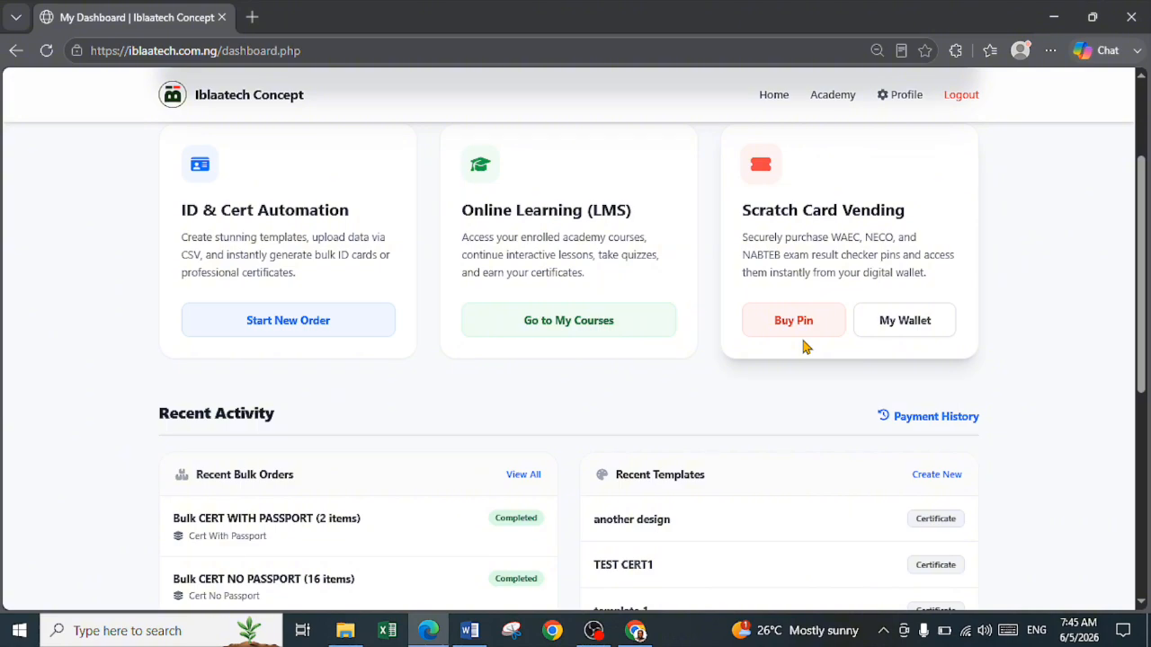
pyautogui.click(312, 332)
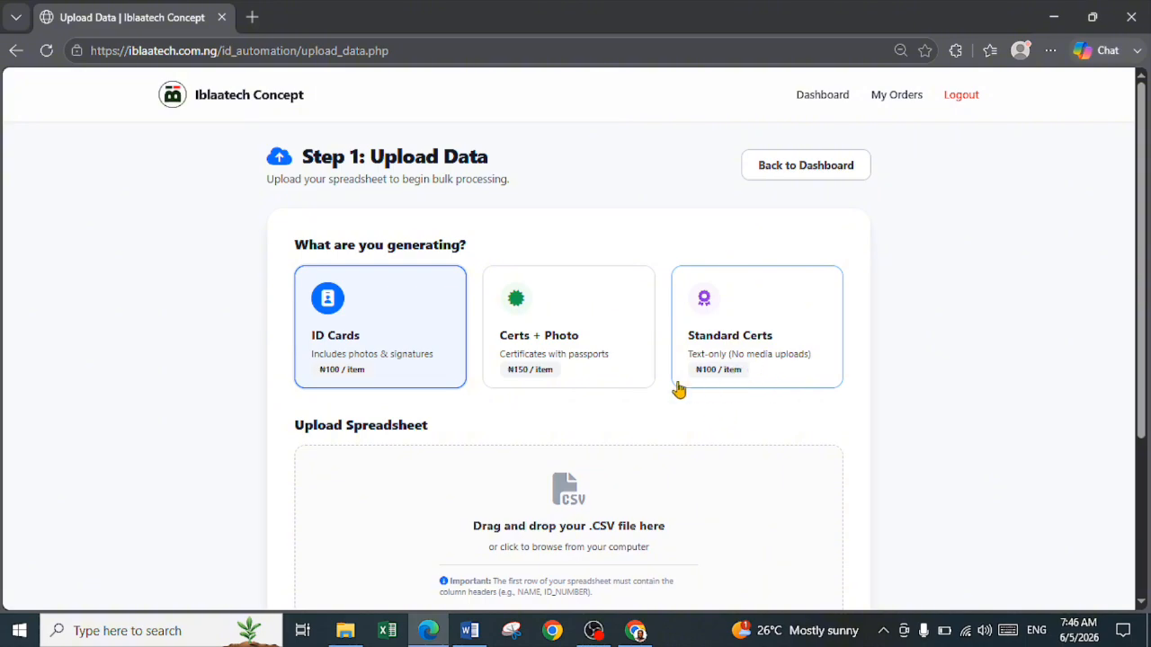
pyautogui.scroll(-1, 609, 551)
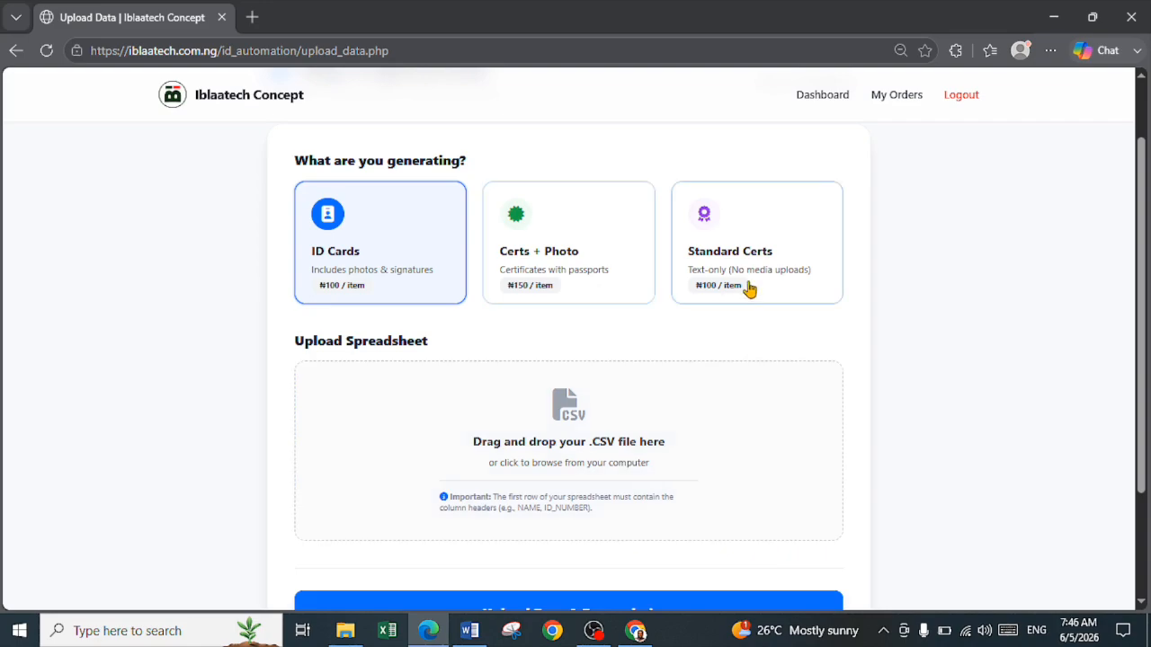
pyautogui.click(579, 274)
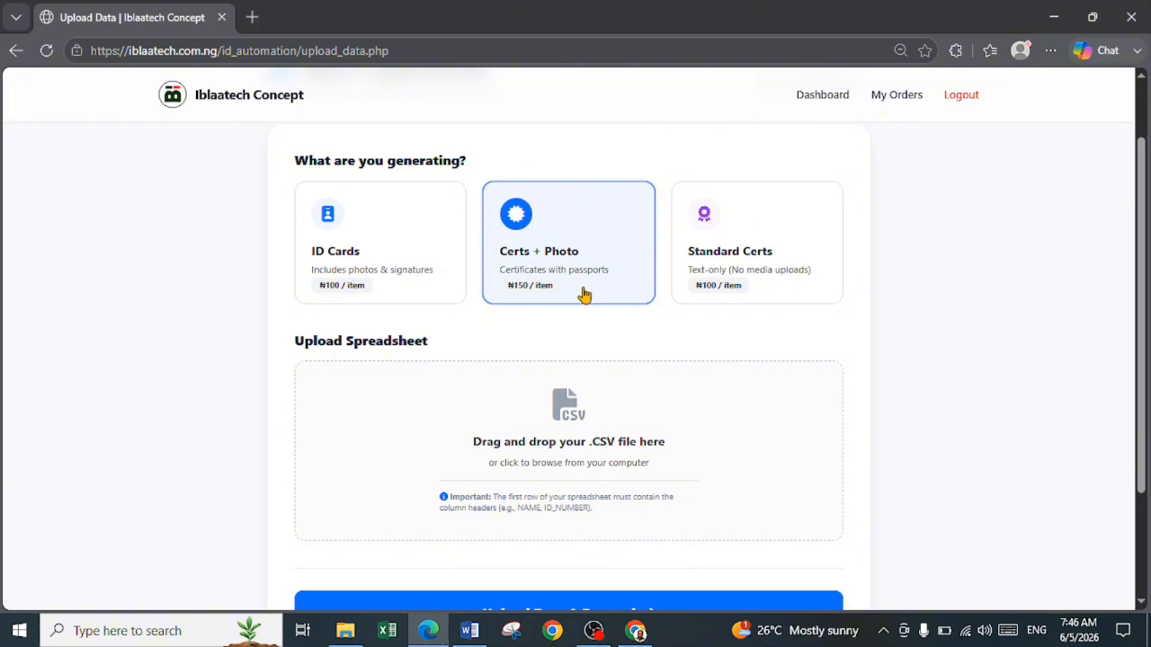
pyautogui.scroll(-1, 581, 297)
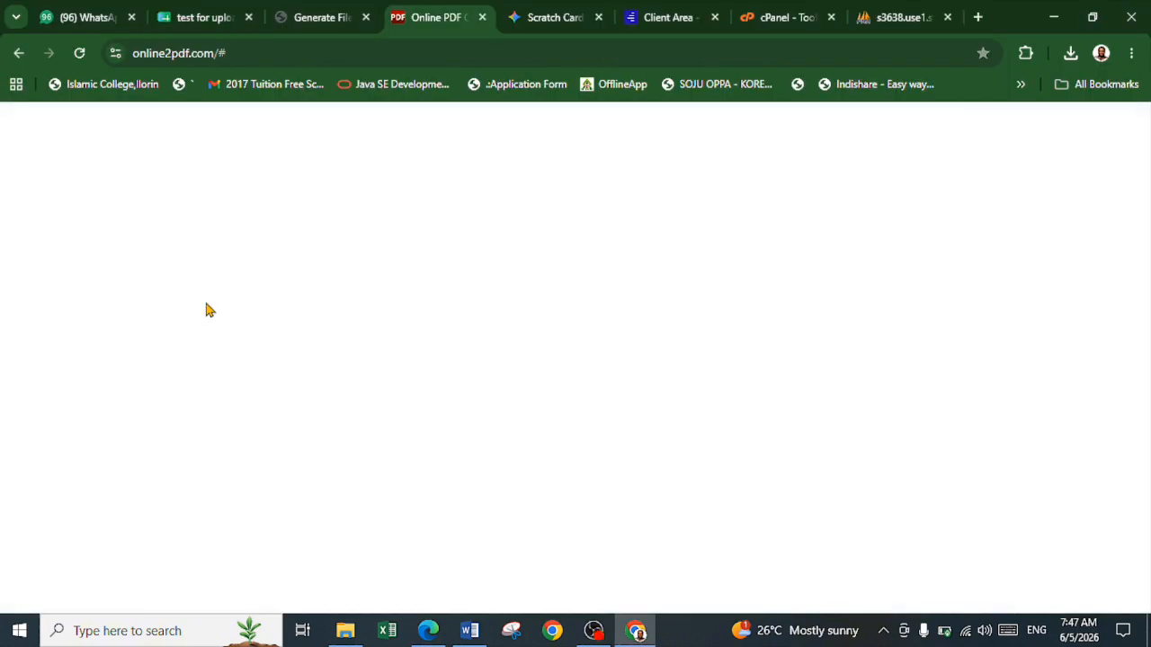
# Switch to the test for upload spreadsheet in Google Sheets and change the header in B1 to YEAR_ADMITTED
pyautogui.click(200, 18)
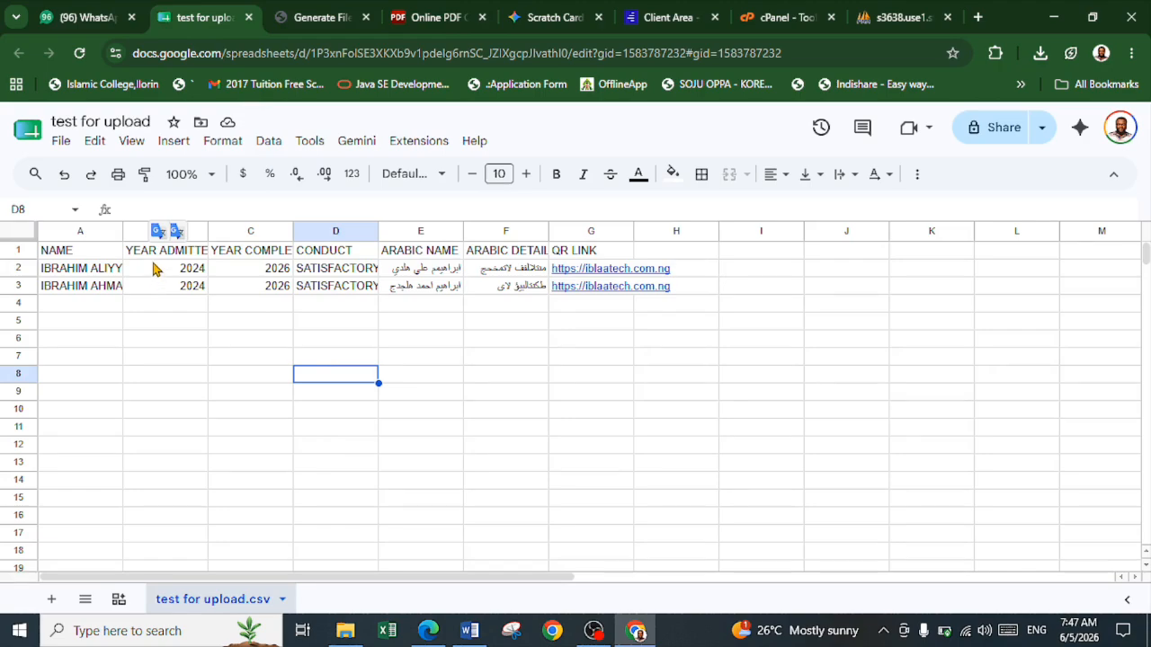
pyautogui.click(158, 260)
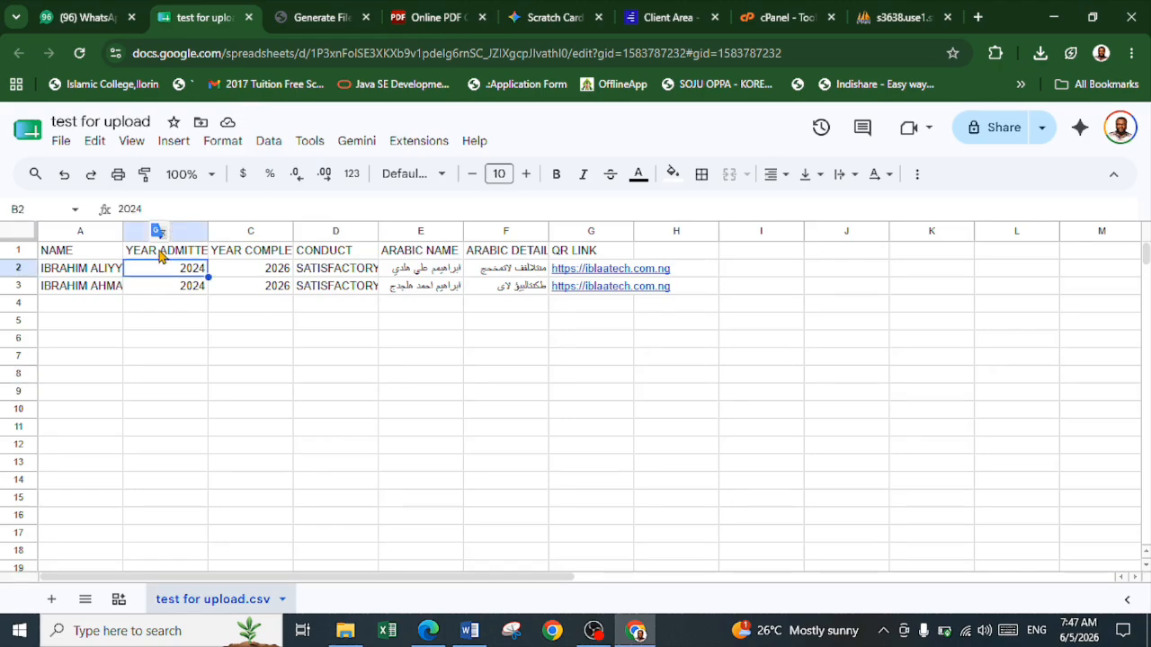
pyautogui.click(158, 253)
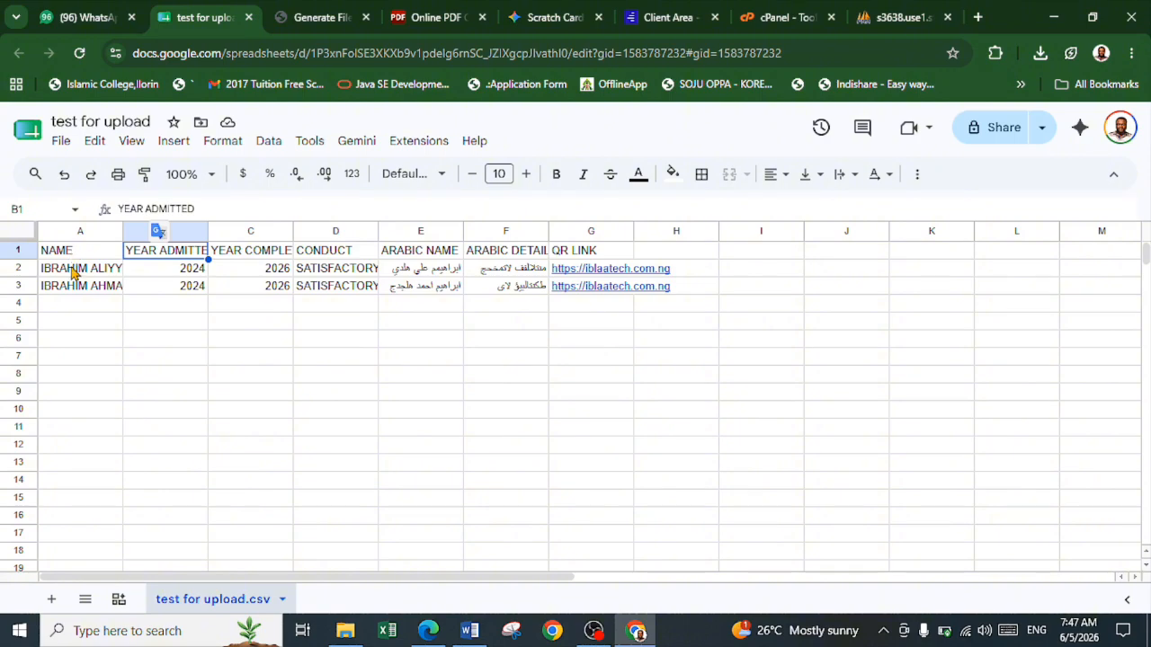
pyautogui.press('Left')
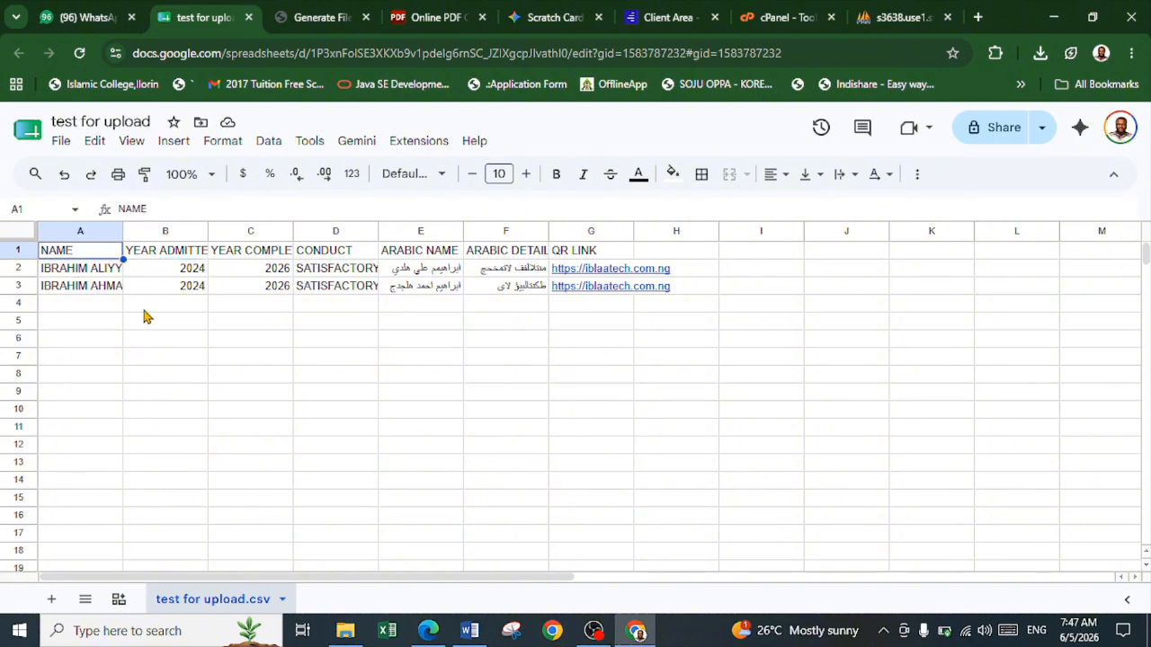
pyautogui.click(162, 250)
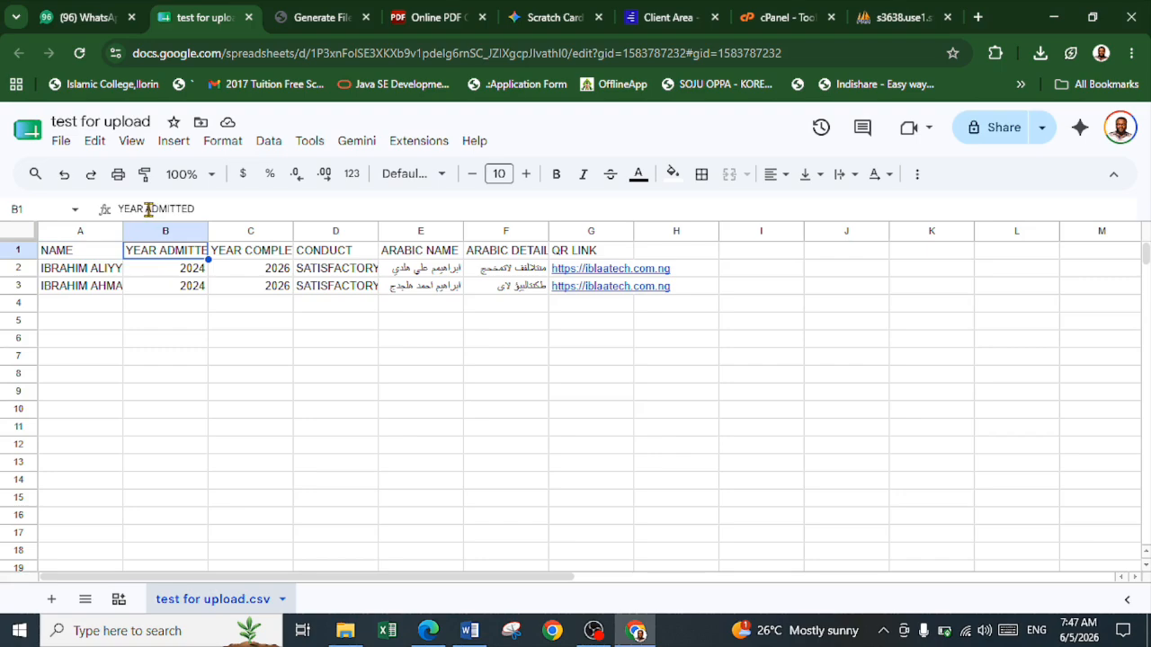
pyautogui.click(150, 210)
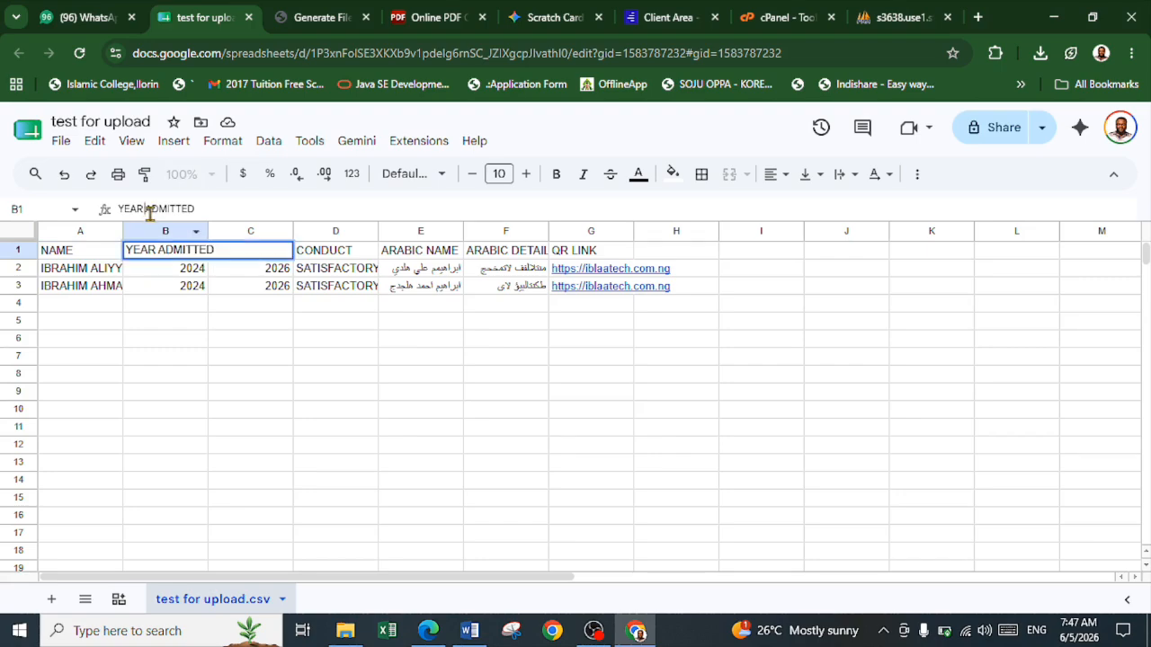
pyautogui.press('BackSpace')
pyautogui.write('_')
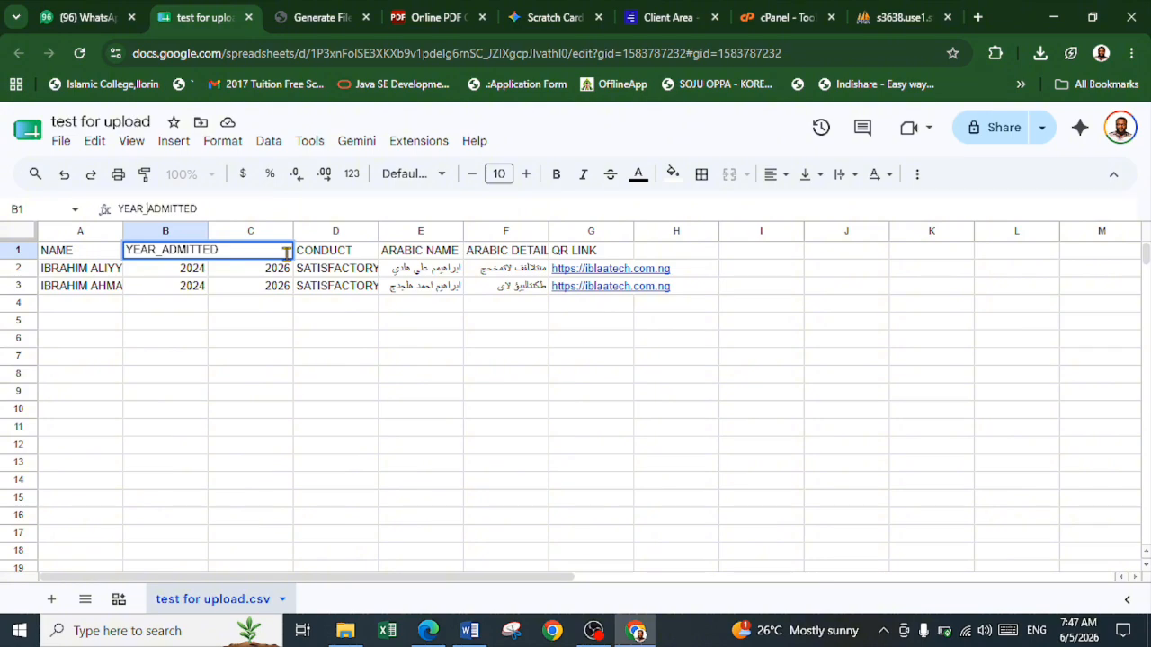
pyautogui.press('Return')
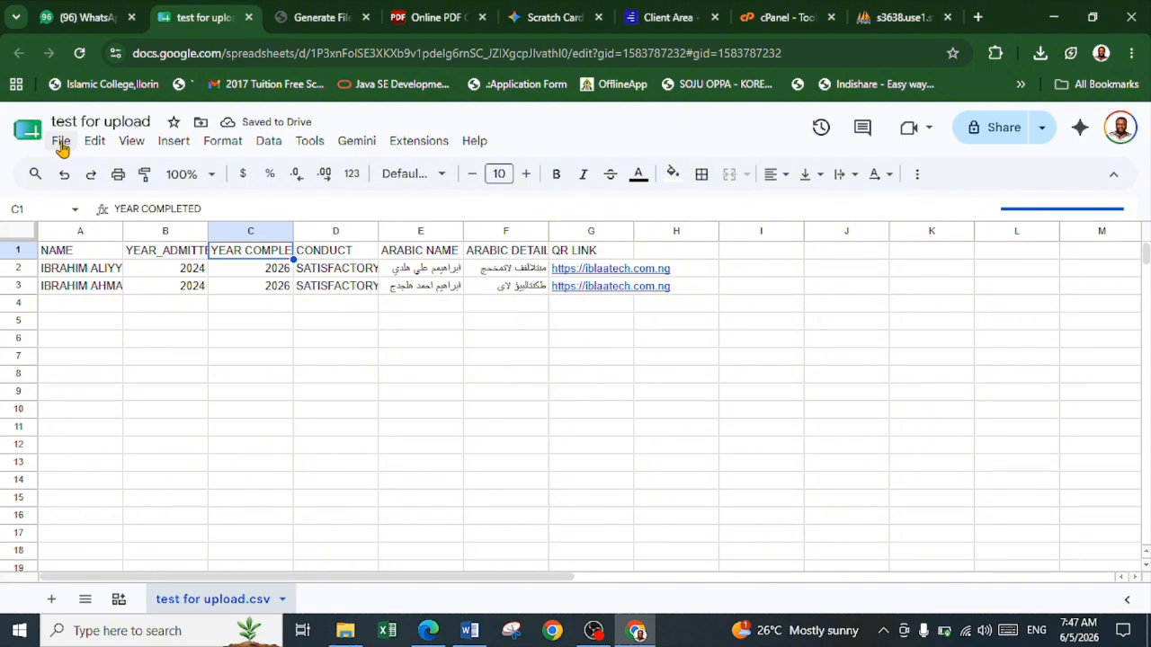
# Check which file formats the spreadsheet can be downloaded in, including Comma Separated Values (.csv), without downloading it
pyautogui.click(60, 144)
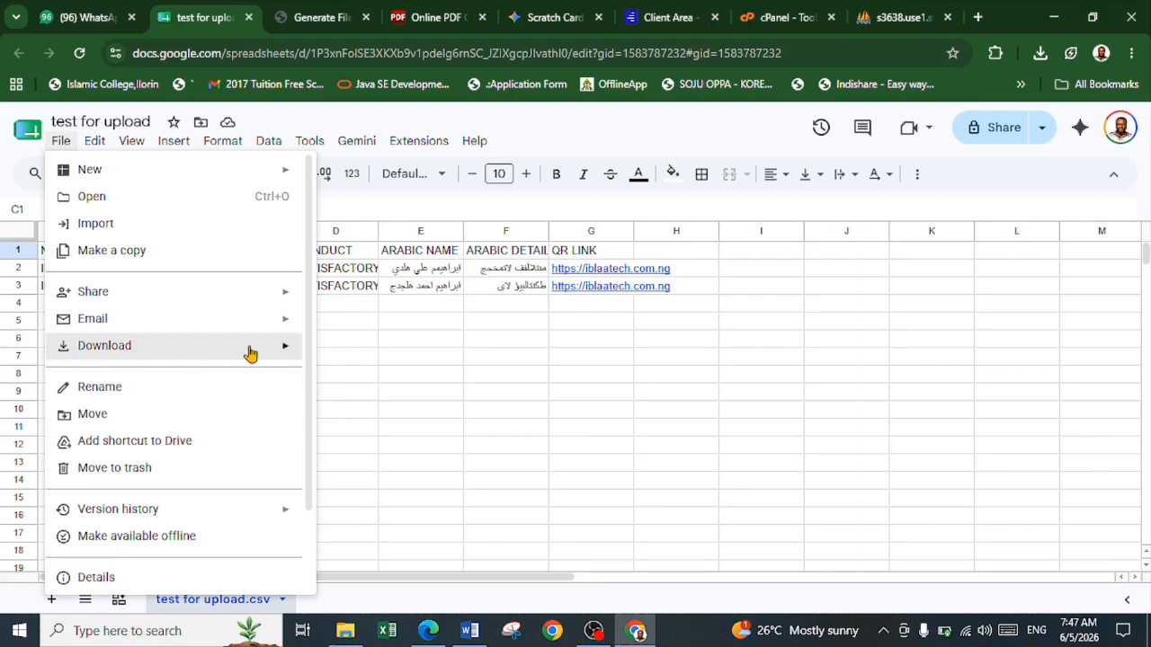
pyautogui.moveTo(267, 357)
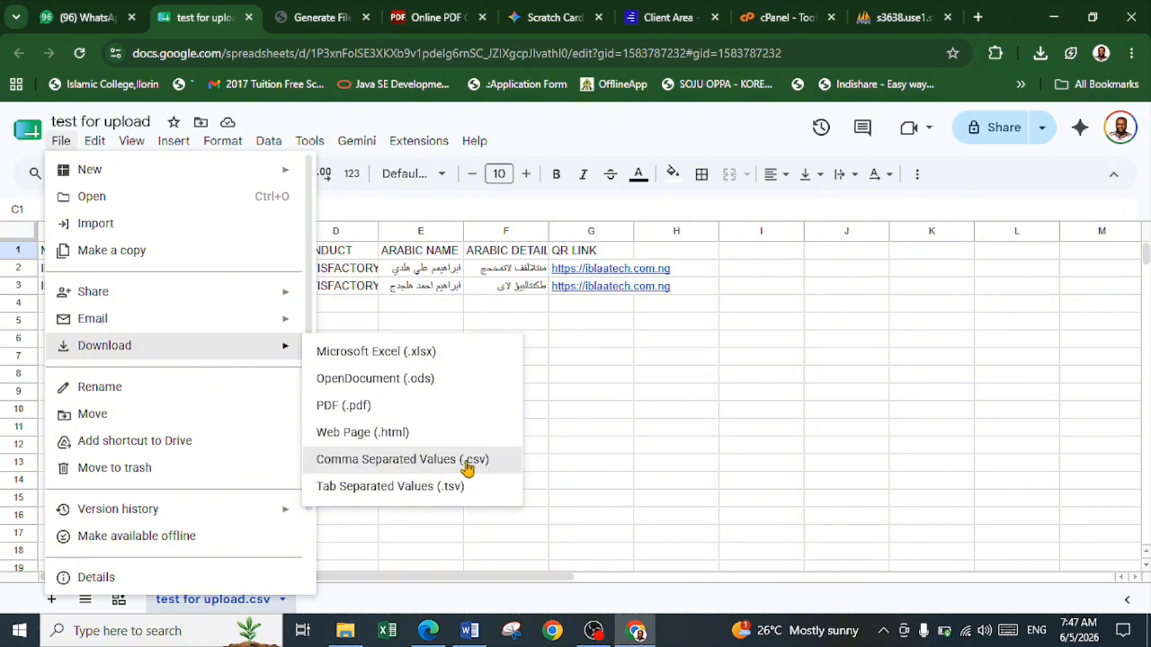
pyautogui.click(546, 432)
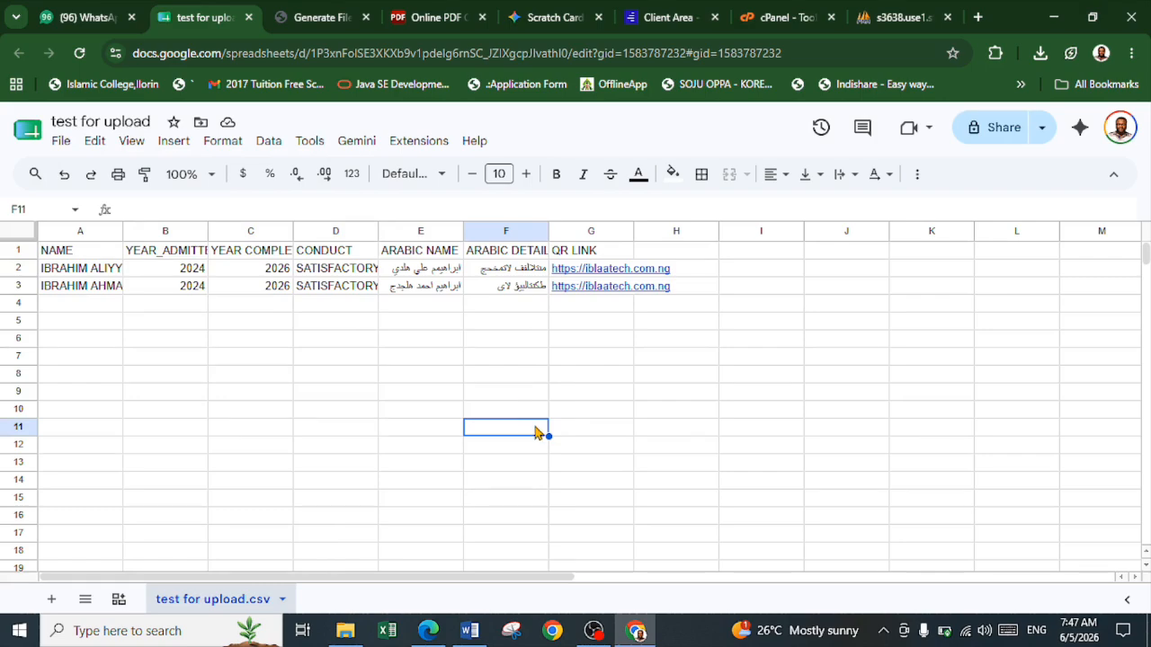
# Switch back to the Upload Data page in Edge and review the area for uploading the CSV spreadsheet
pyautogui.hotkey('alt', 'Tab')
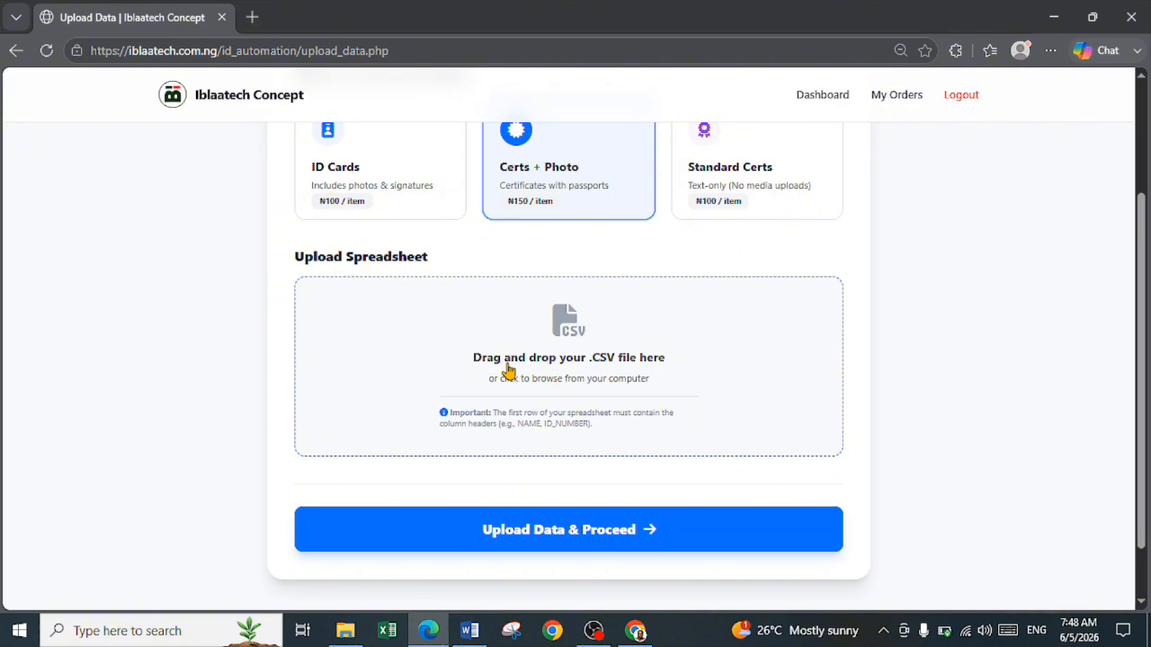
pyautogui.scroll(-1, 599, 470)
pyautogui.scroll(1, 601, 468)
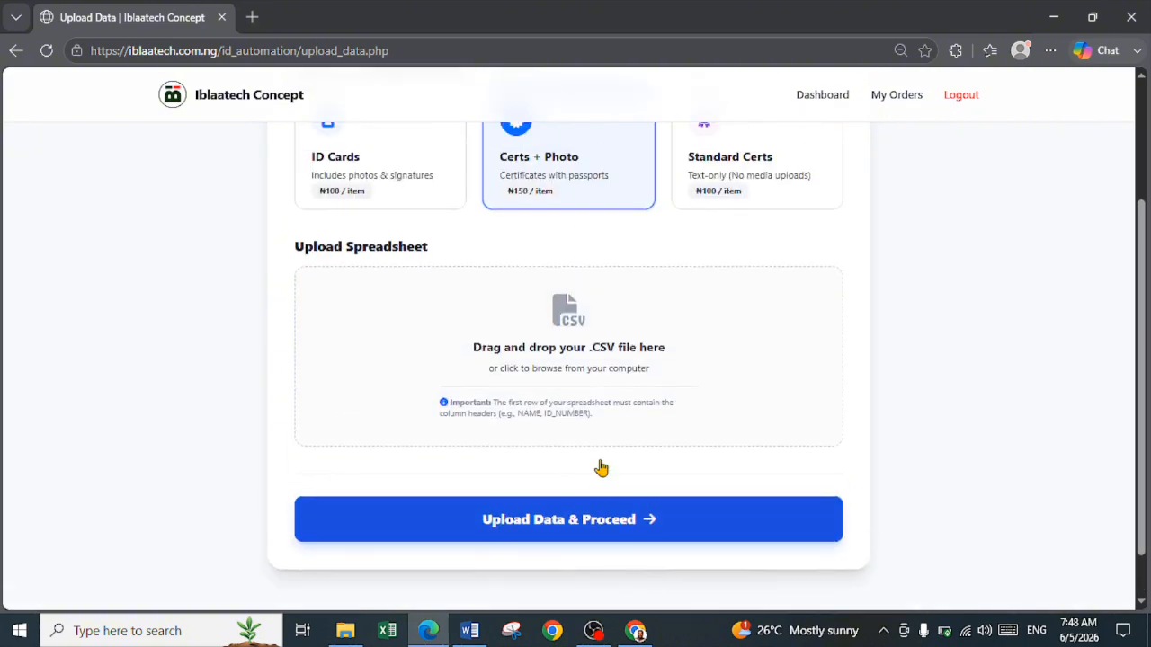
pyautogui.scroll(2, 600, 467)
pyautogui.scroll(-3, 599, 437)
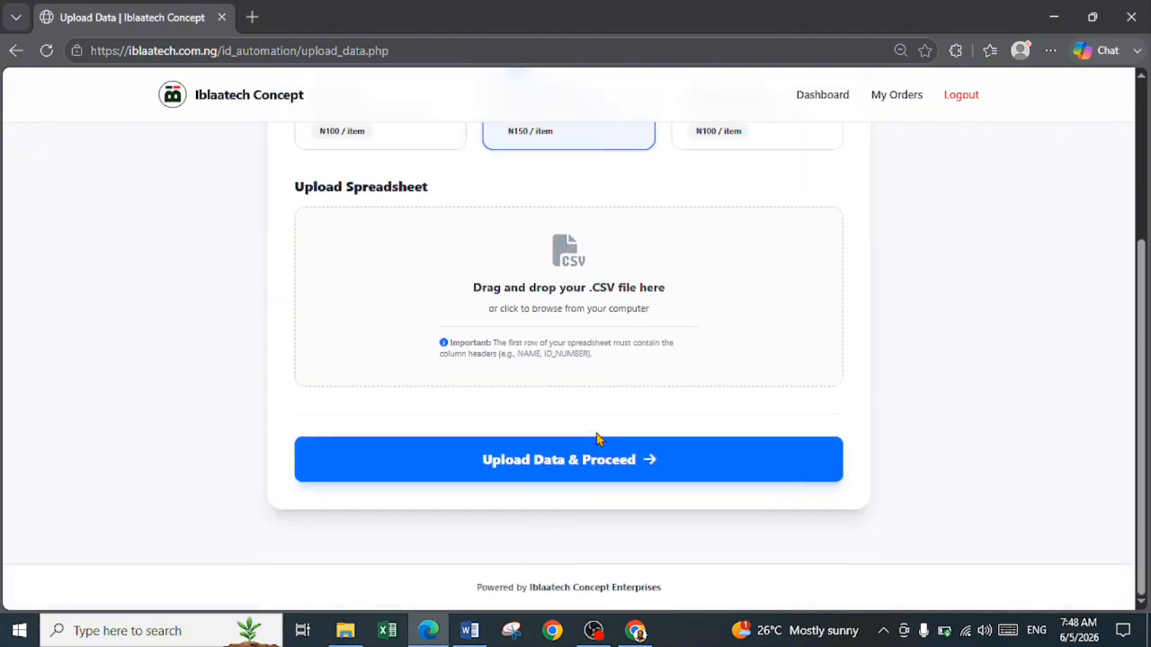
pyautogui.scroll(3, 600, 439)
pyautogui.scroll(-2, 600, 438)
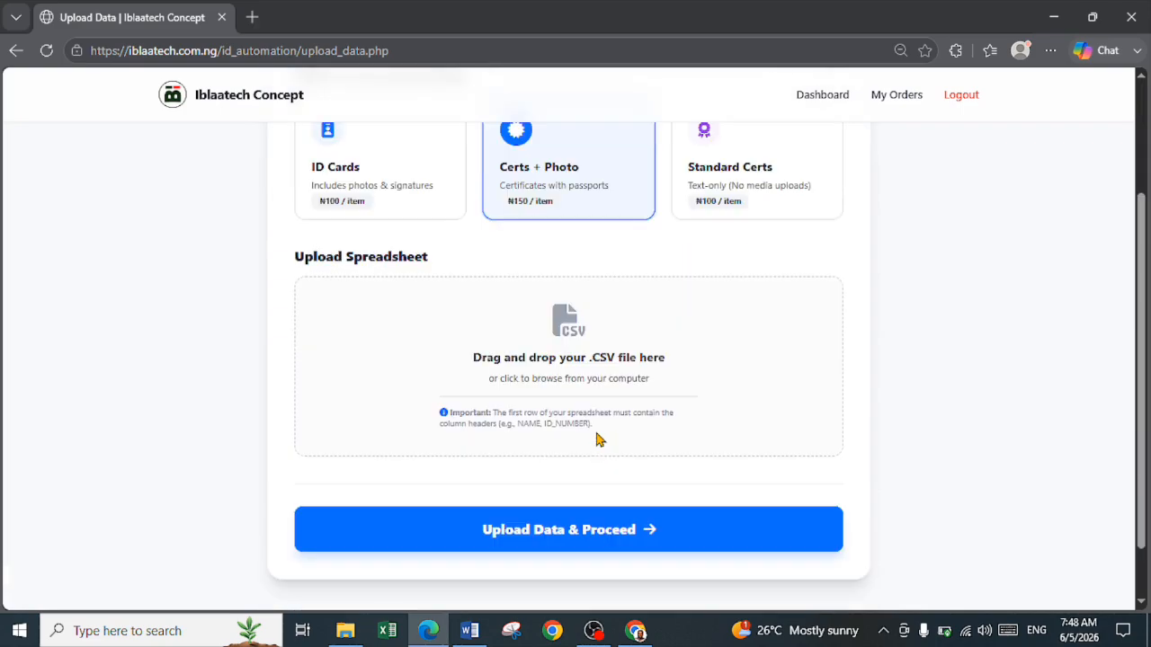
pyautogui.scroll(2, 602, 441)
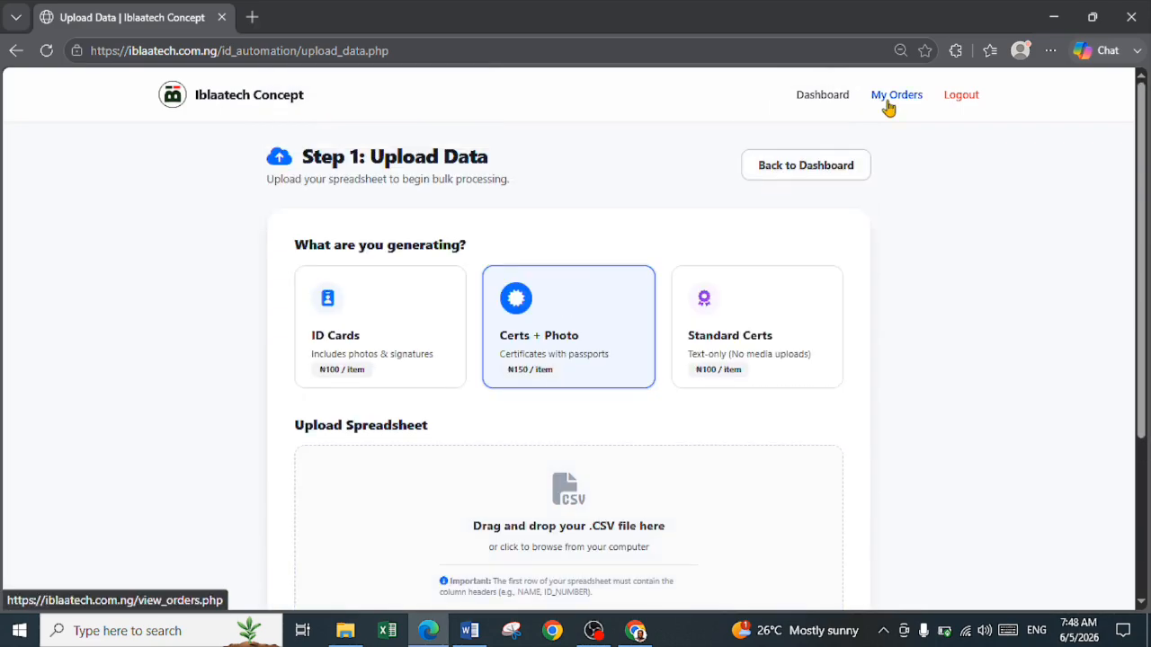
# Return to the dashboard and open the recent order Bulk CERT WITH PASSPORT (2 items)
pyautogui.click(807, 102)
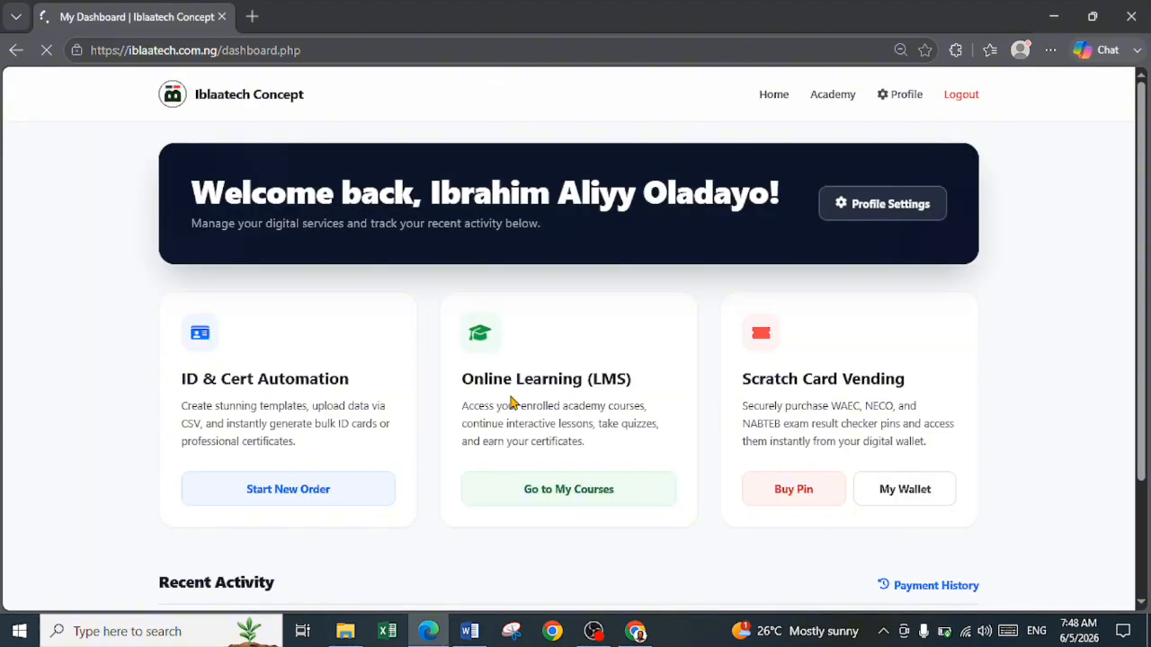
pyautogui.scroll(-2, 510, 402)
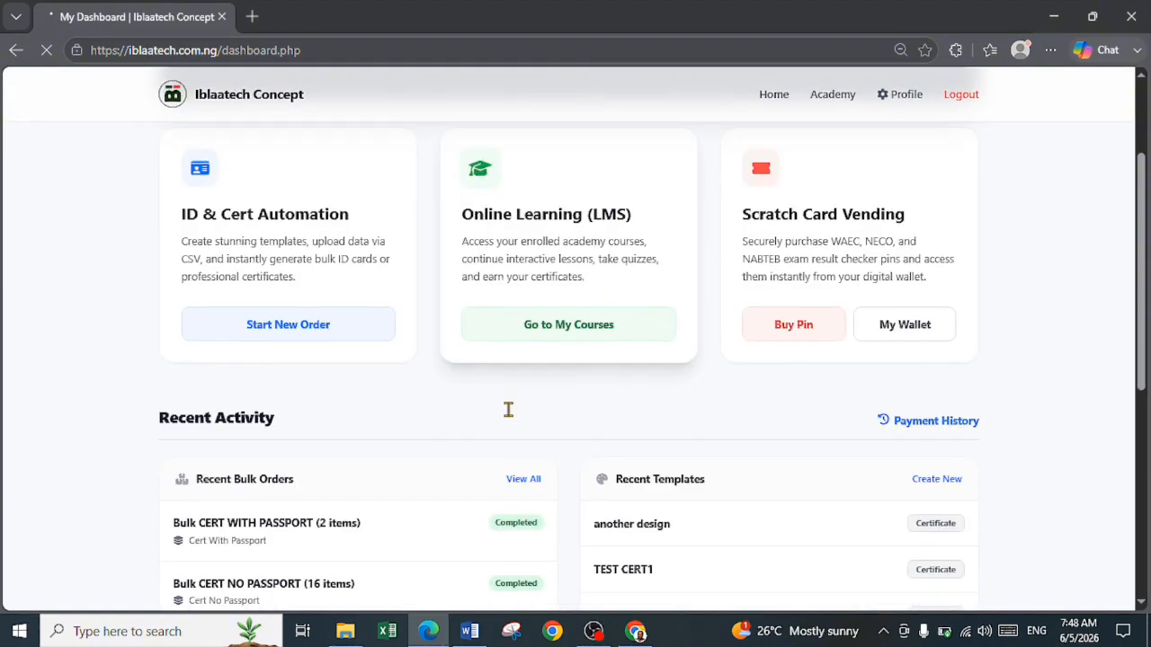
pyautogui.scroll(-1, 508, 409)
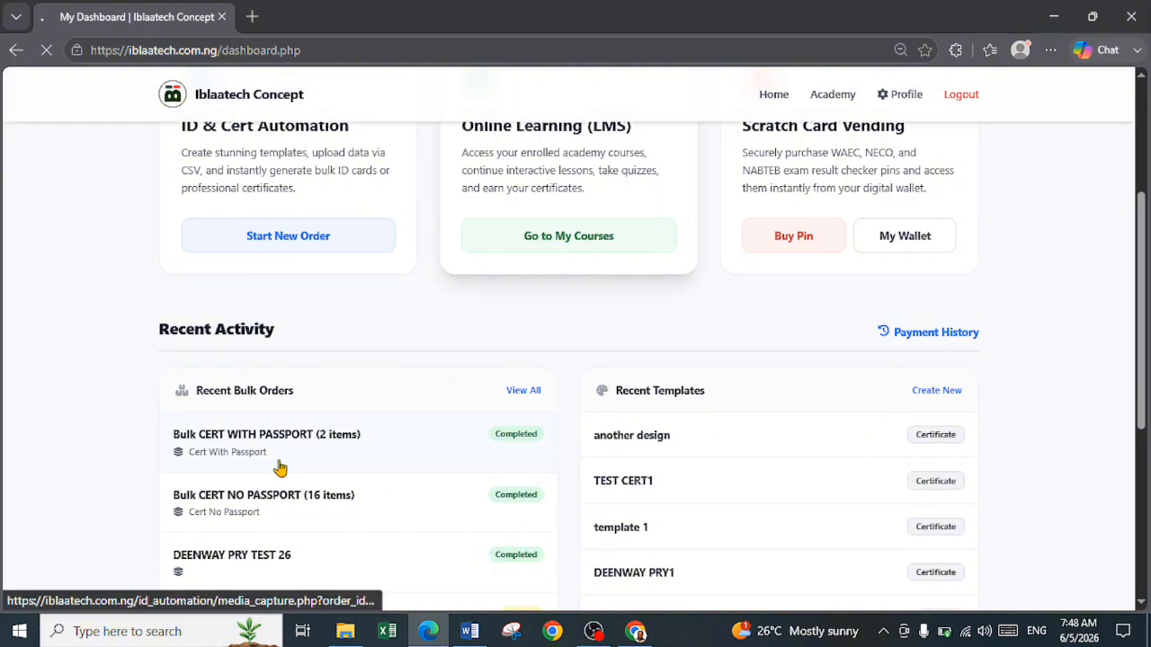
pyautogui.scroll(-1, 279, 467)
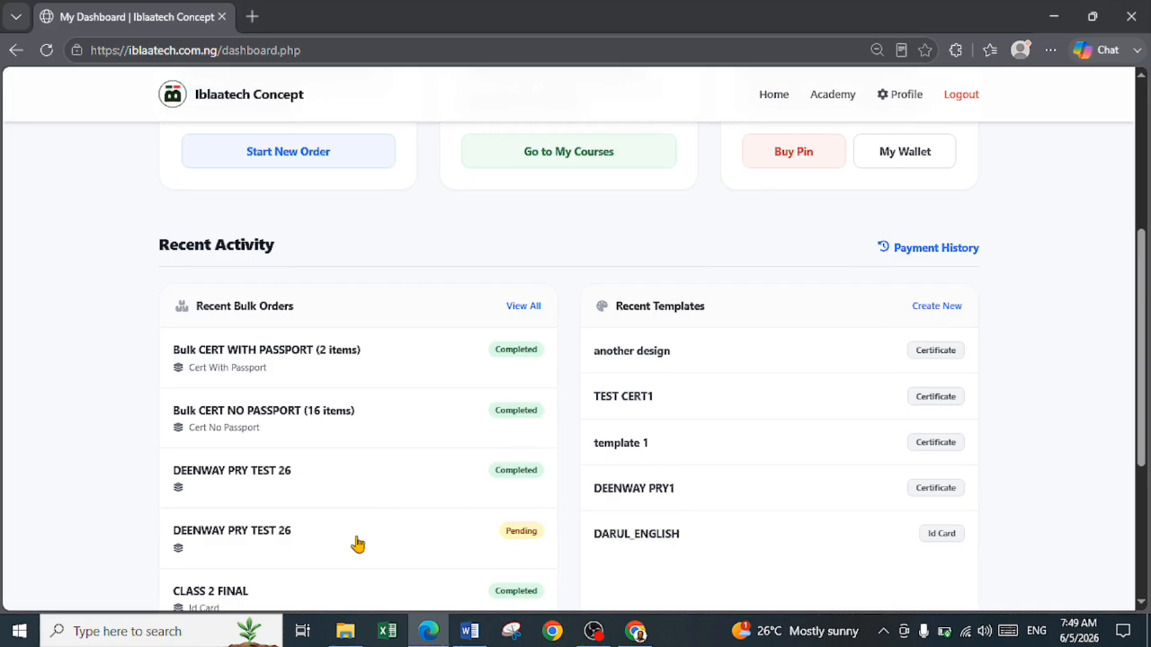
pyautogui.scroll(1, 358, 531)
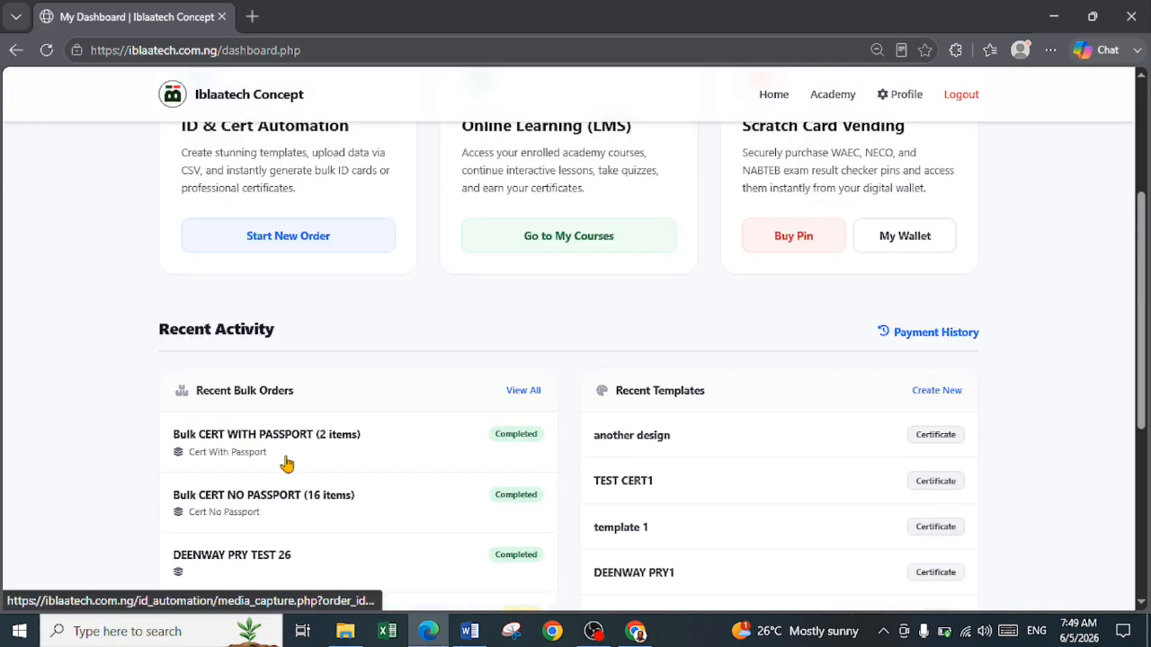
pyautogui.click(244, 451)
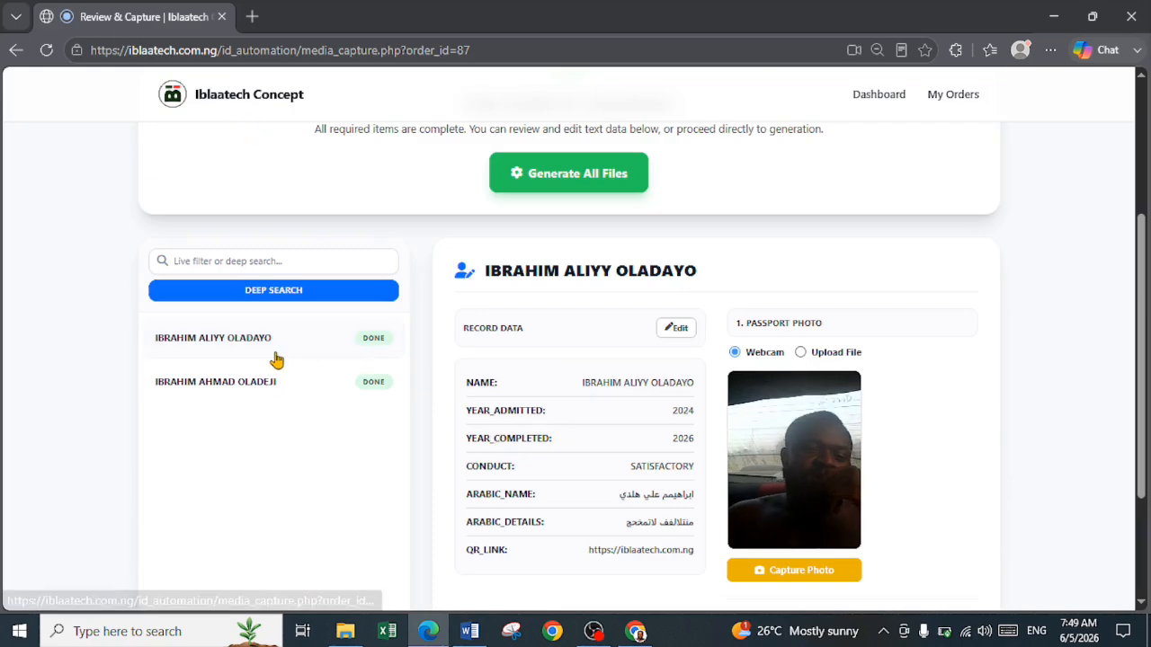
# Open the first student's record data for editing and save the record
pyautogui.click(275, 262)
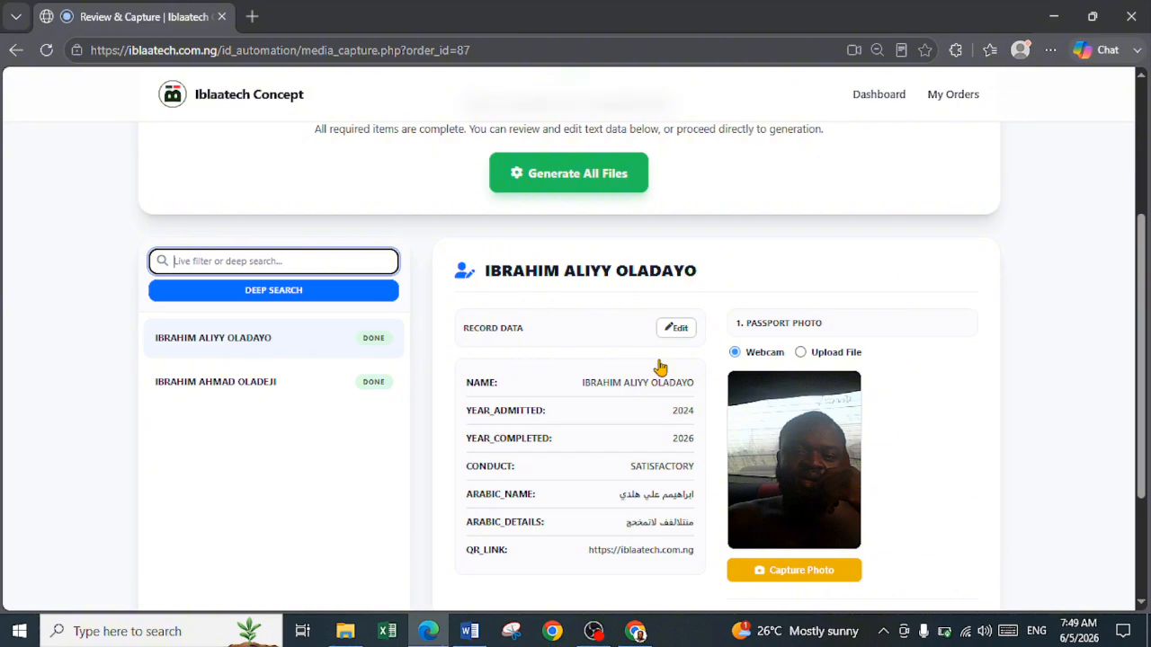
pyautogui.click(675, 327)
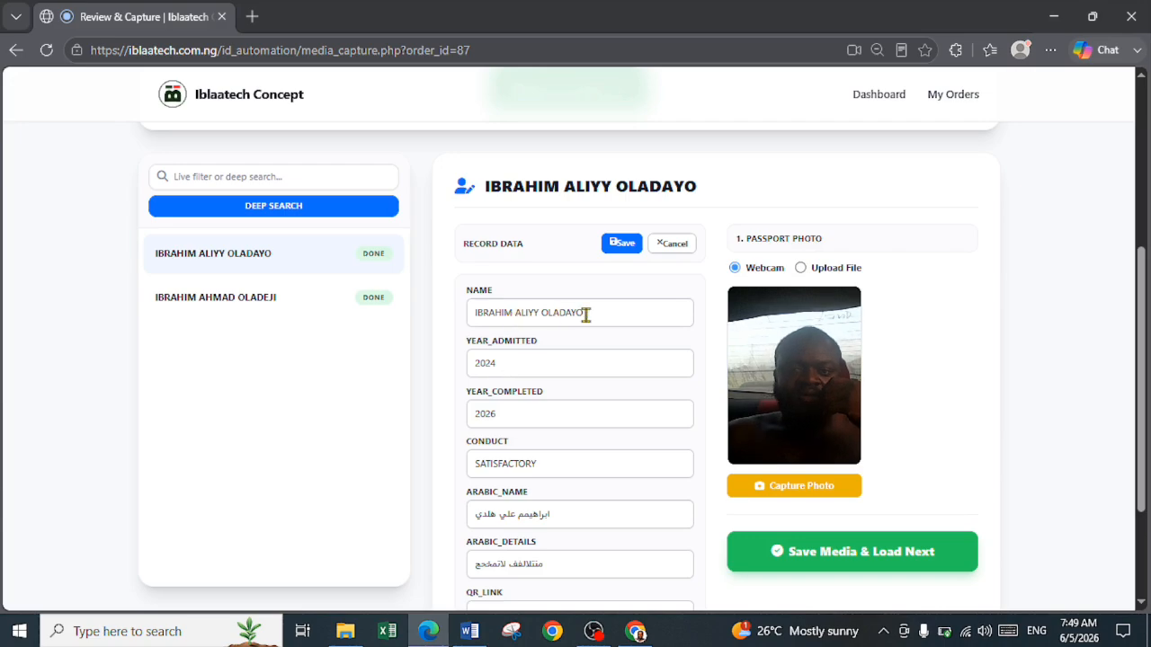
pyautogui.click(586, 314)
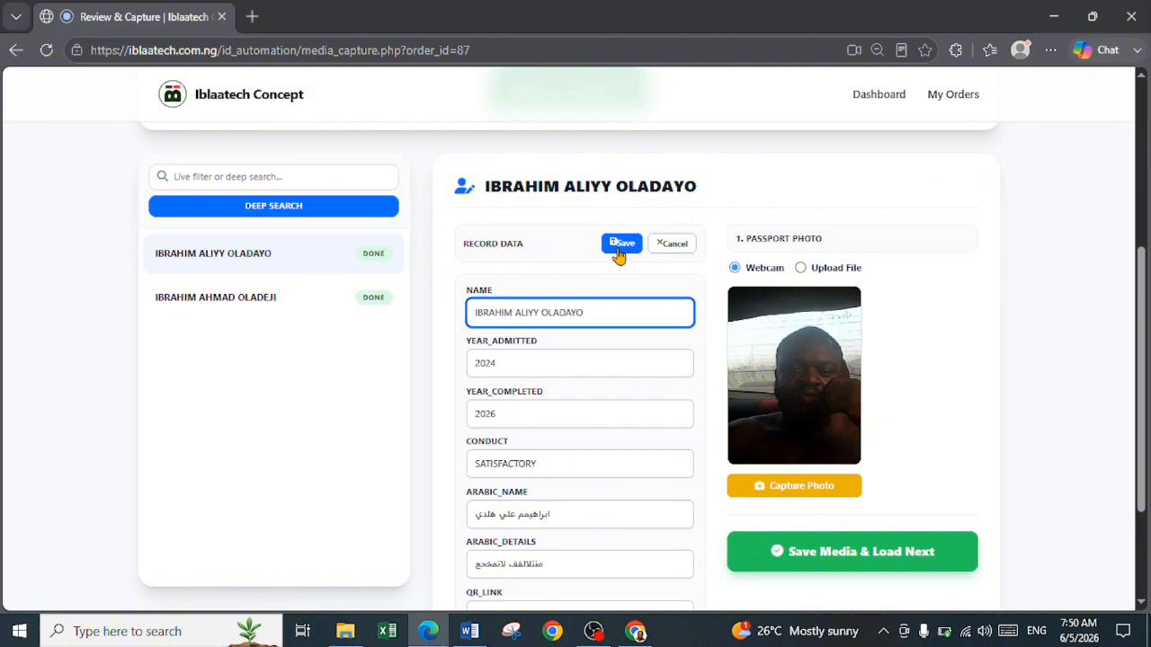
pyautogui.click(619, 252)
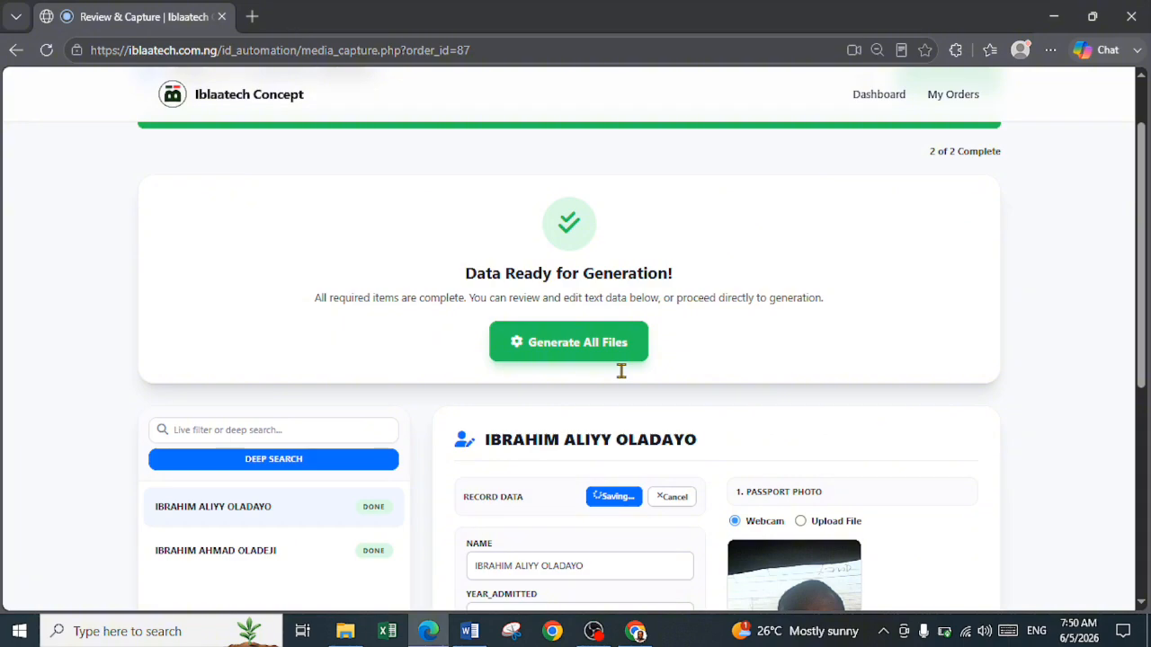
# Proceed to generating all files for the order and select the TEST CERT1 design template
pyautogui.scroll(1, 620, 370)
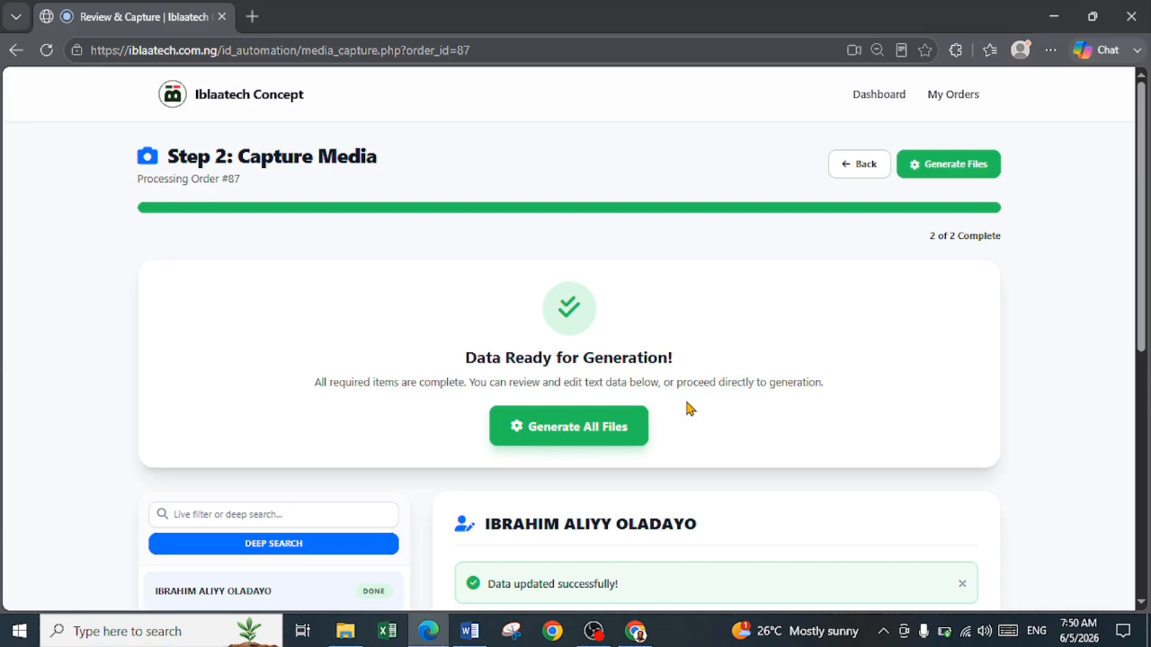
pyautogui.click(582, 437)
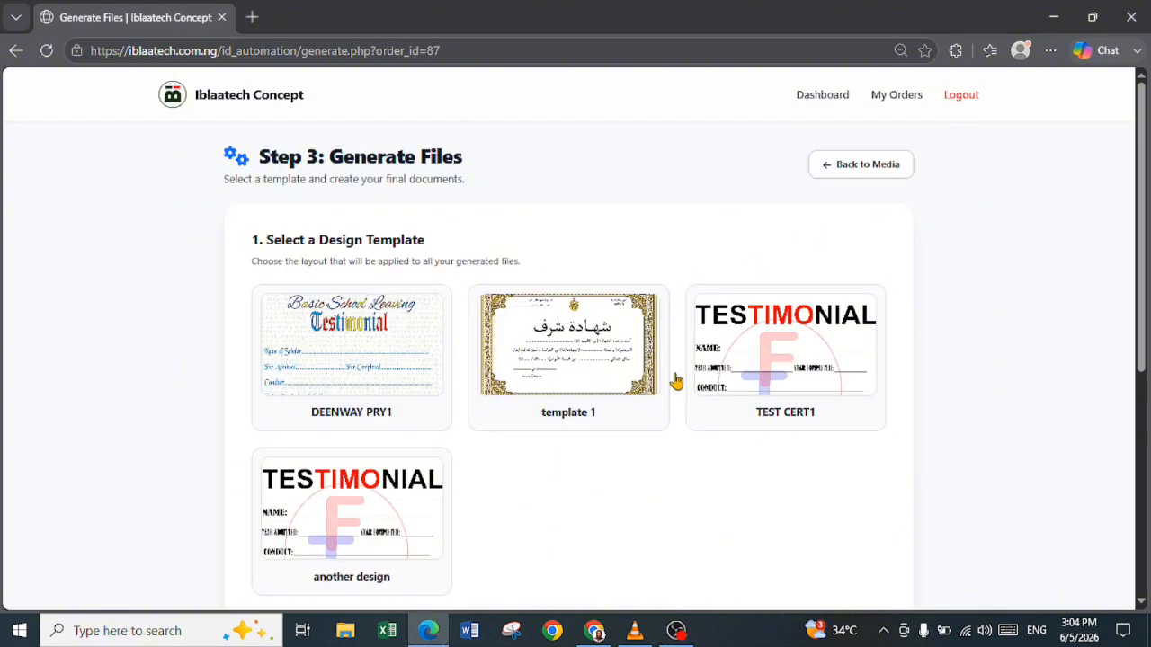
pyautogui.click(770, 380)
pyautogui.scroll(-2, 342, 557)
pyautogui.scroll(2, 347, 539)
pyautogui.click(346, 515)
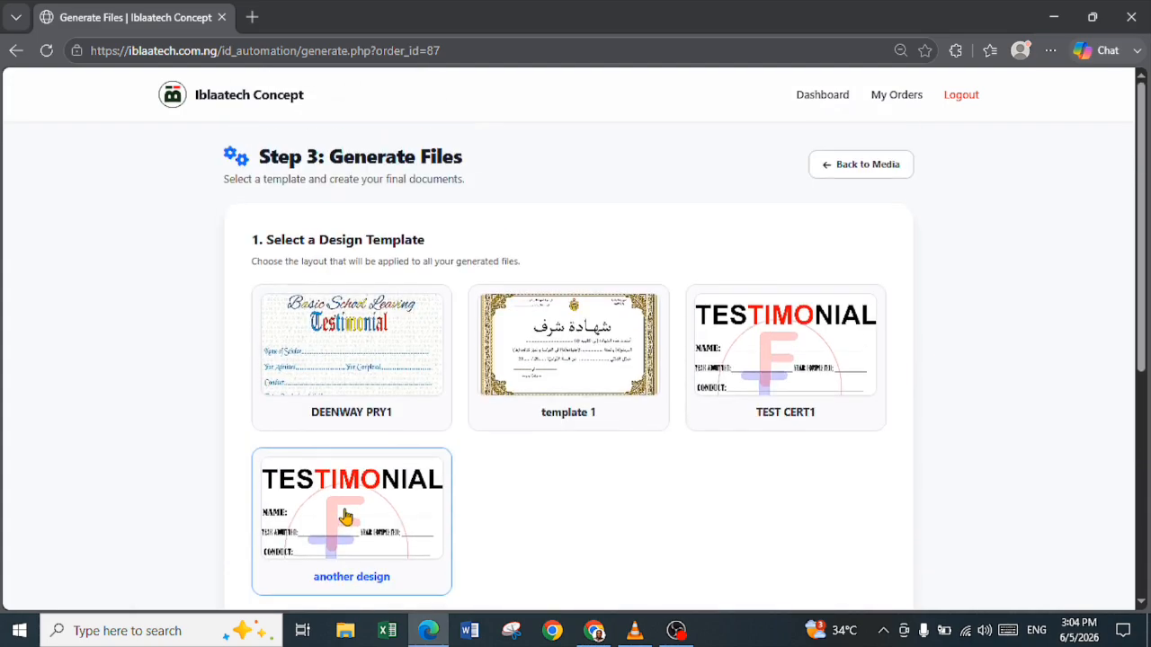
pyautogui.click(745, 398)
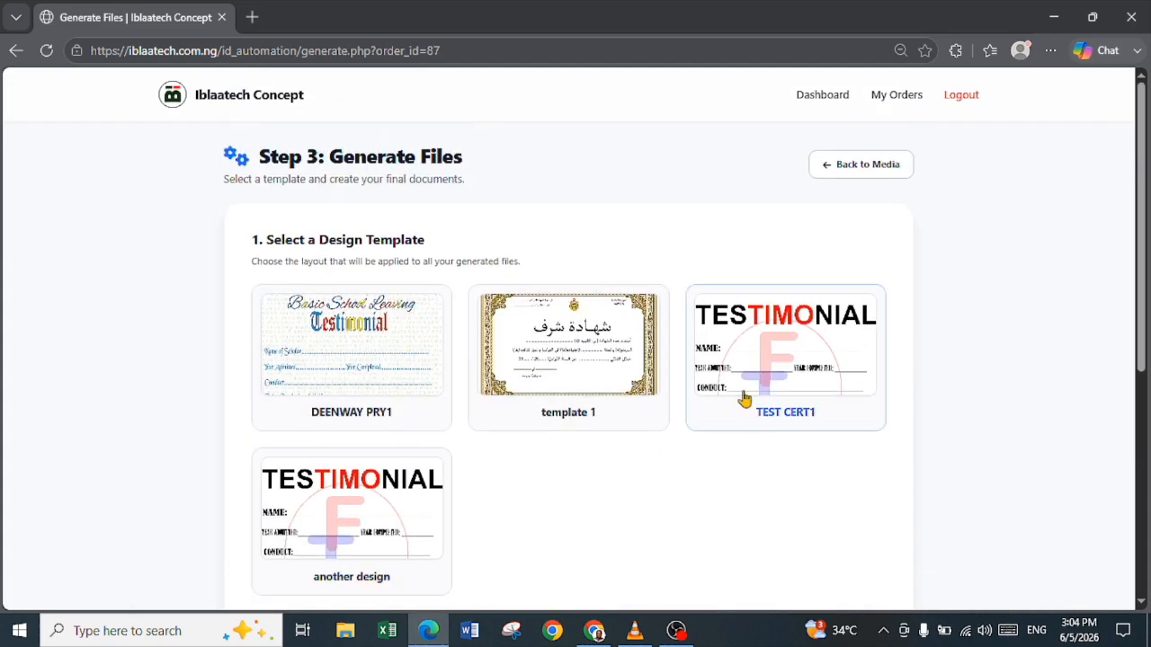
# Set the output file format to PDF Document (All pages combined) and start the generation process
pyautogui.scroll(-5, 743, 398)
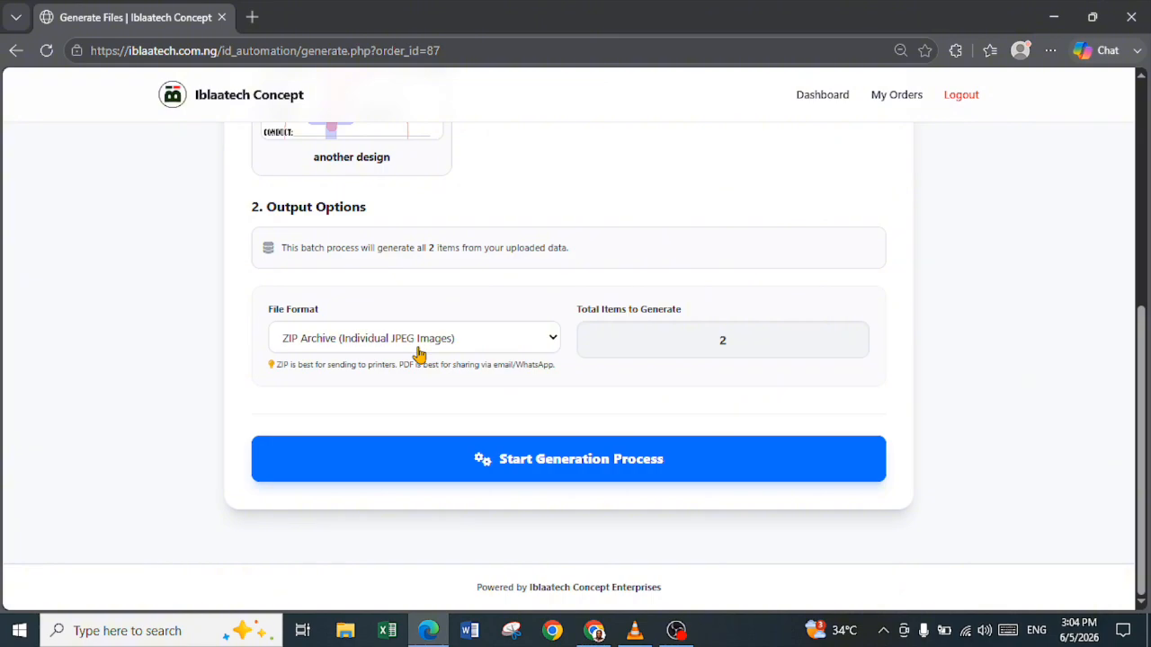
pyautogui.click(418, 352)
pyautogui.click(391, 389)
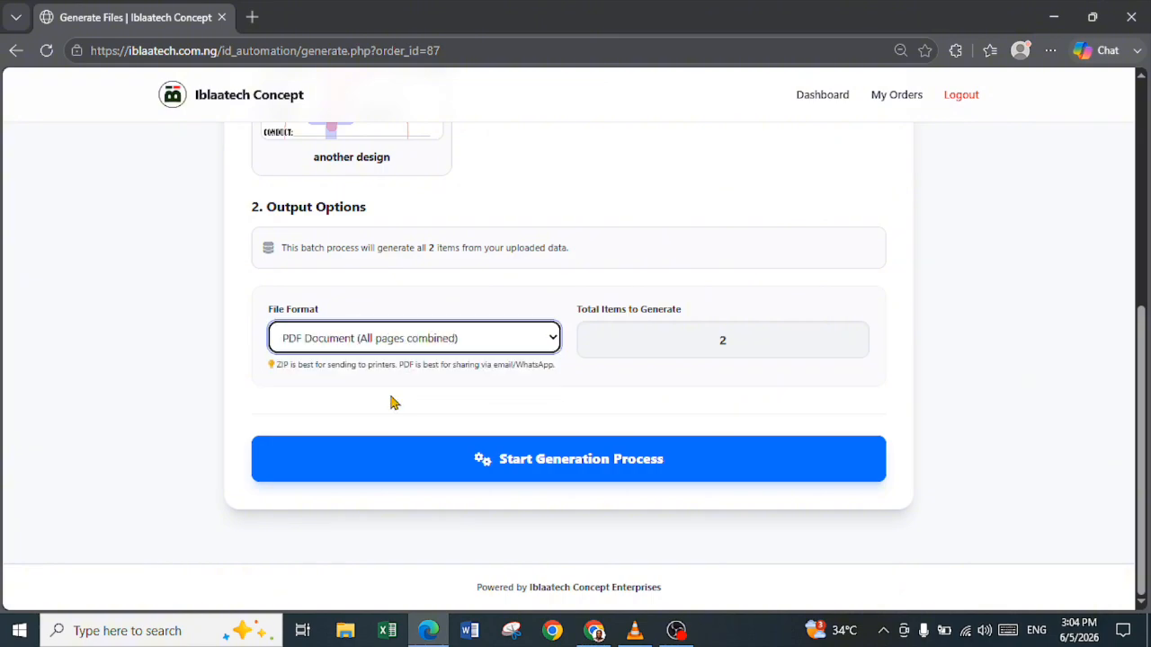
pyautogui.click(615, 478)
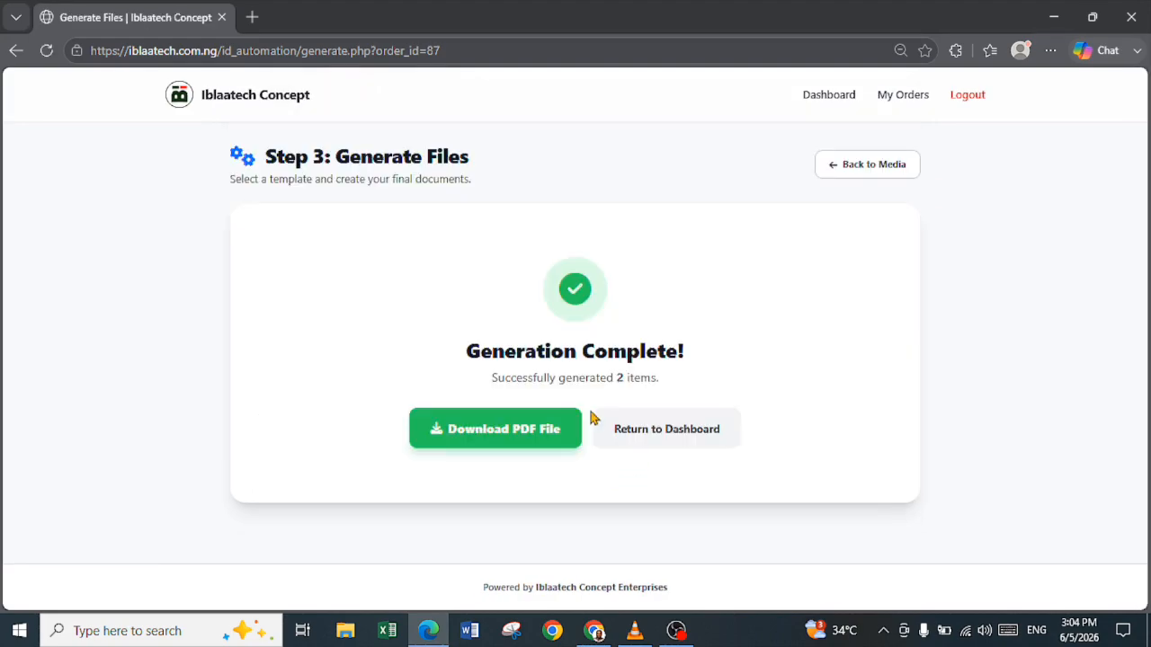
# Open the generated PDF and examine the passport photo, student details, Arabic text and QR code on both testimonial pages
pyautogui.click(520, 439)
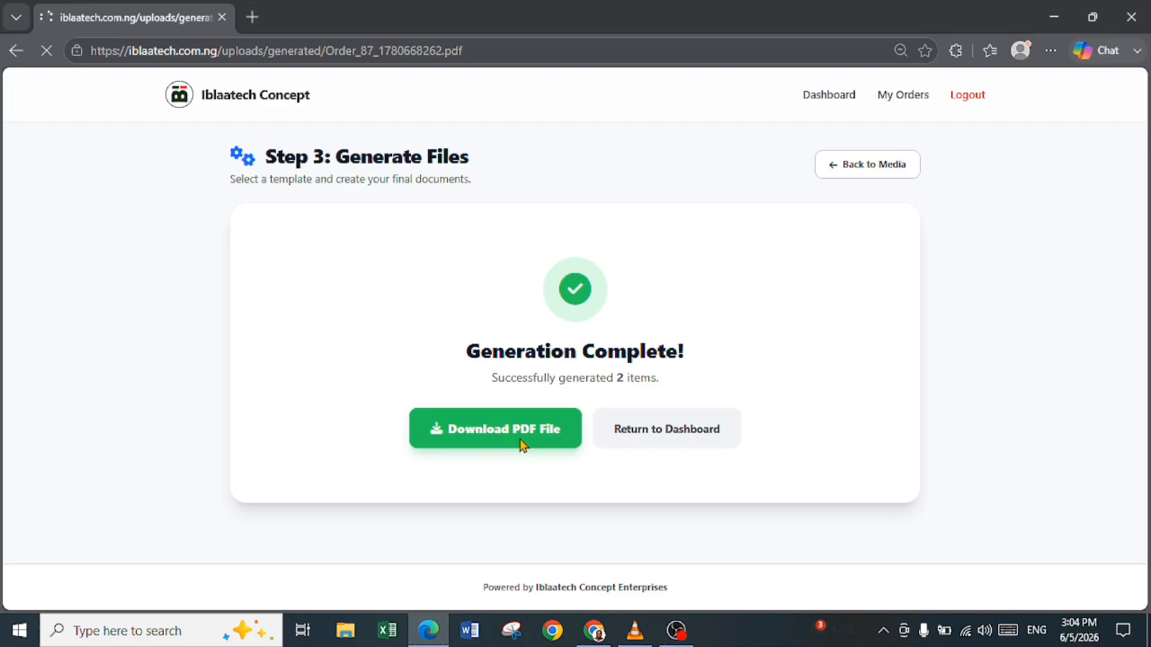
pyautogui.scroll(-3, 590, 434)
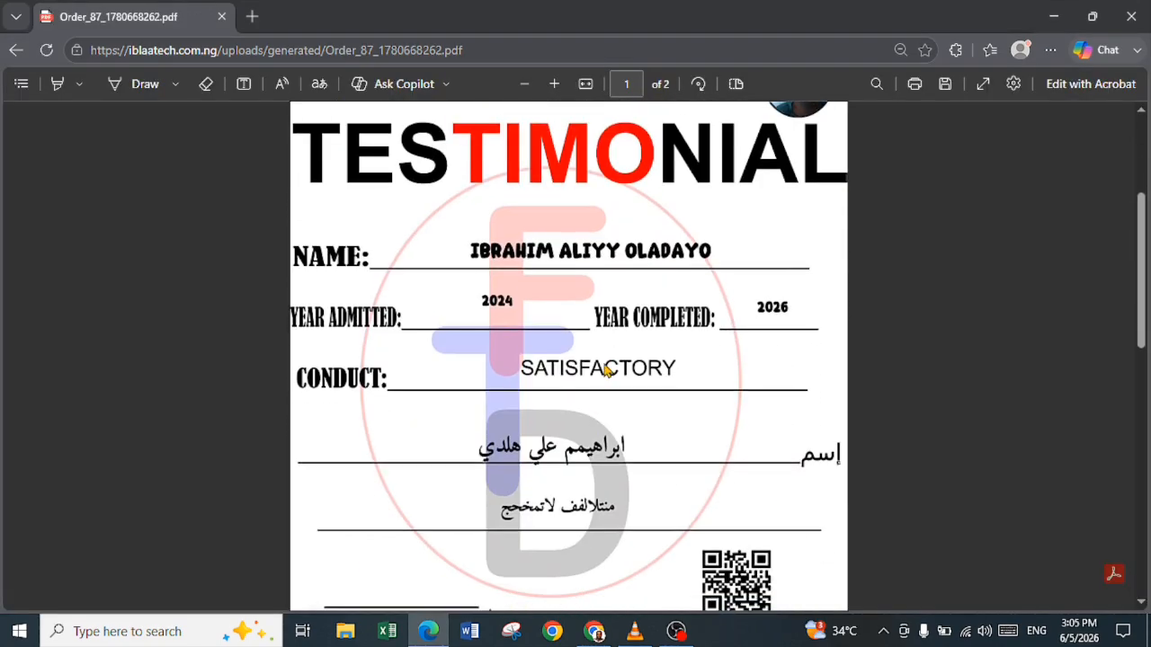
pyautogui.scroll(3, 605, 371)
pyautogui.scroll(-3, 605, 371)
pyautogui.scroll(-4, 606, 371)
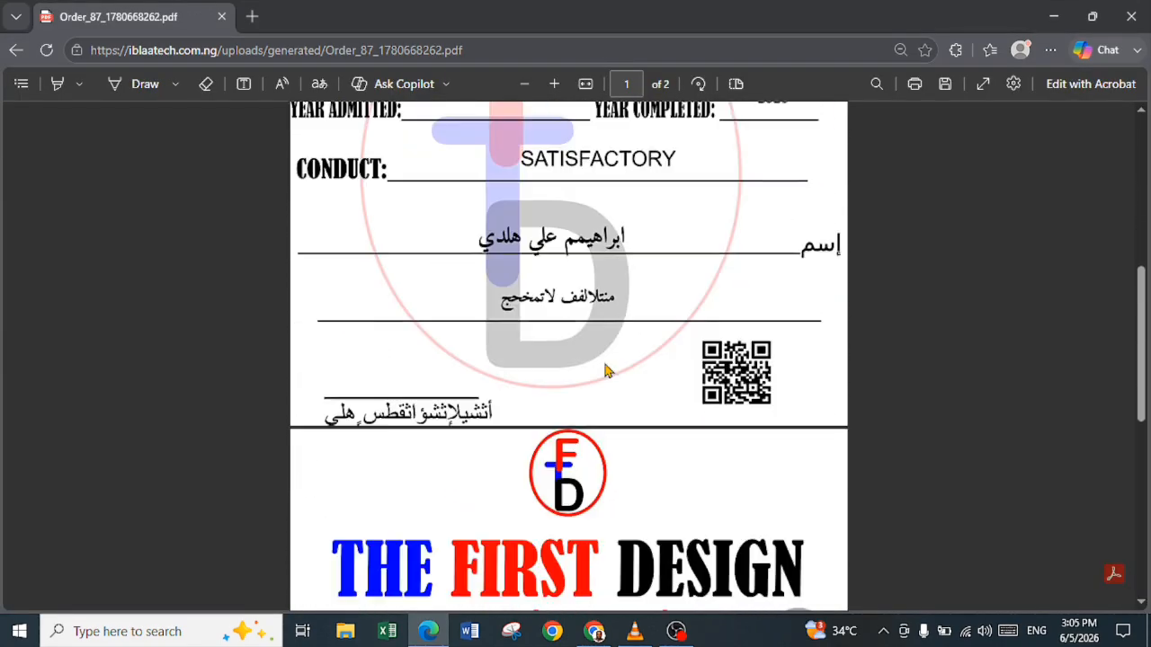
pyautogui.scroll(-3, 623, 394)
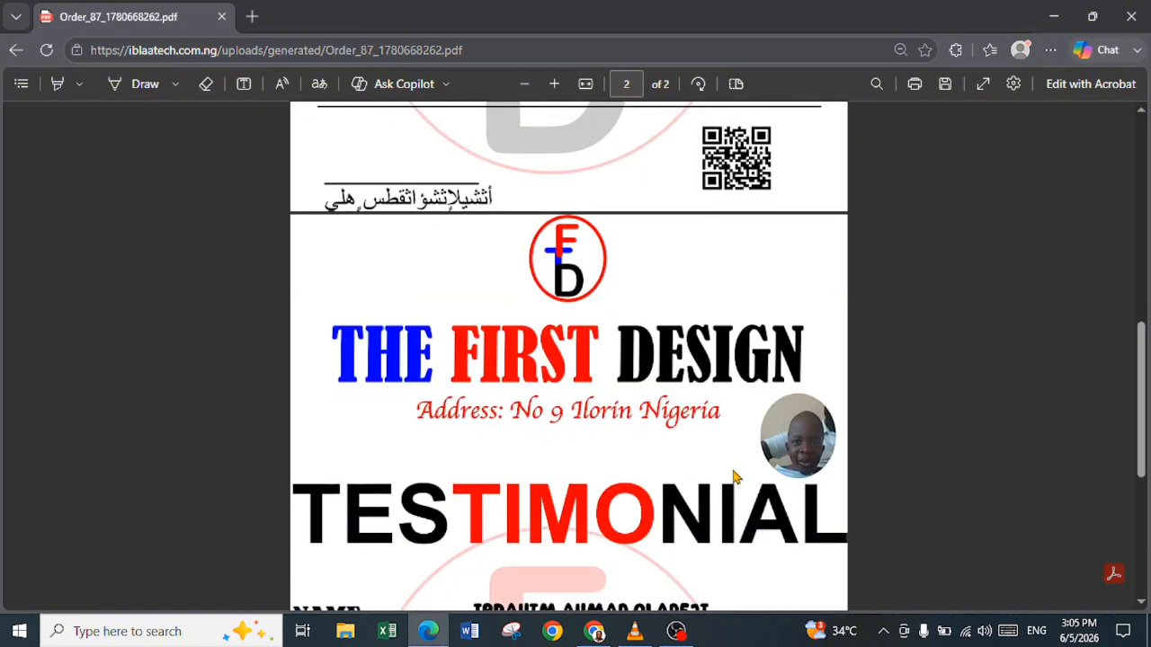
pyautogui.scroll(-2, 660, 493)
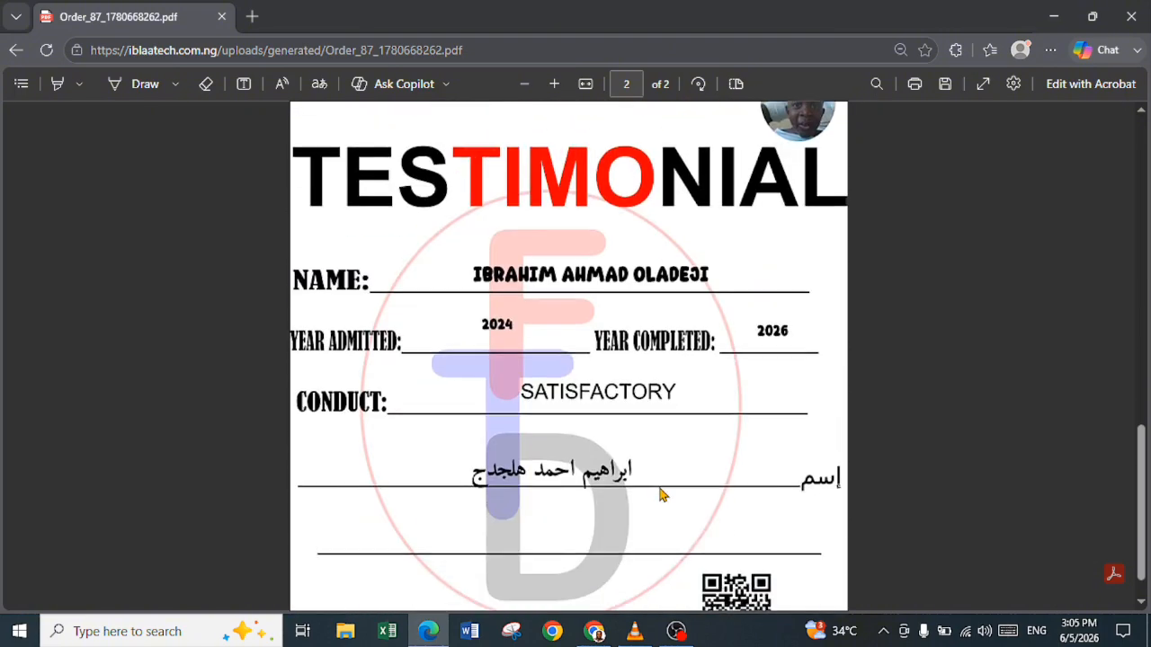
pyautogui.scroll(7, 661, 493)
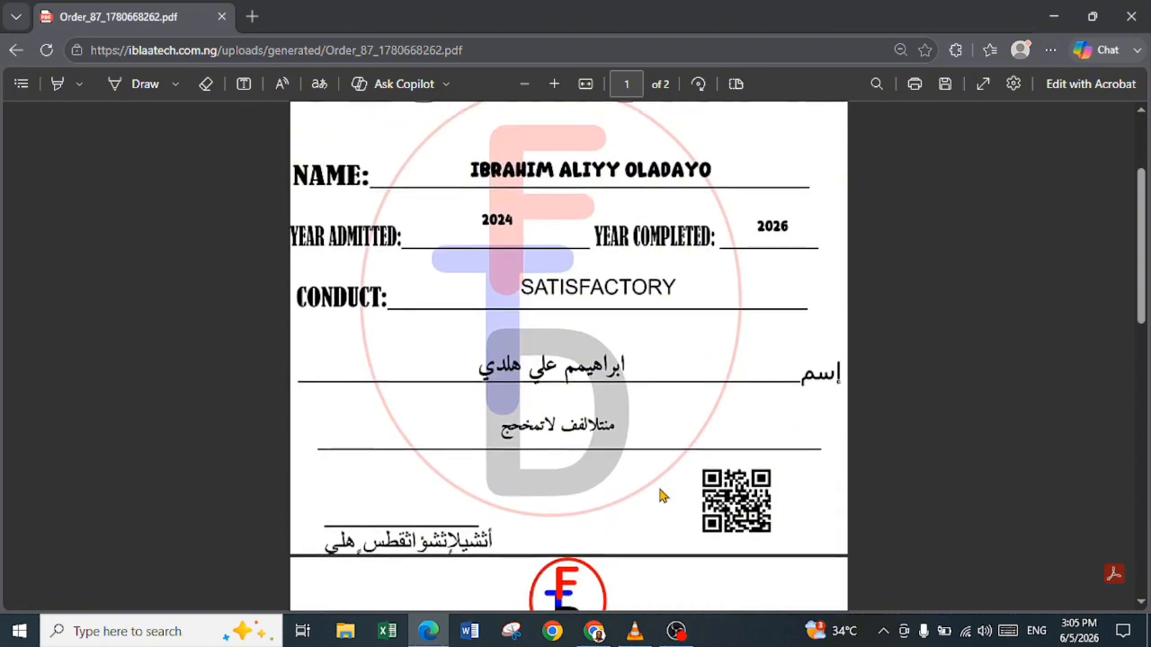
pyautogui.scroll(4, 660, 495)
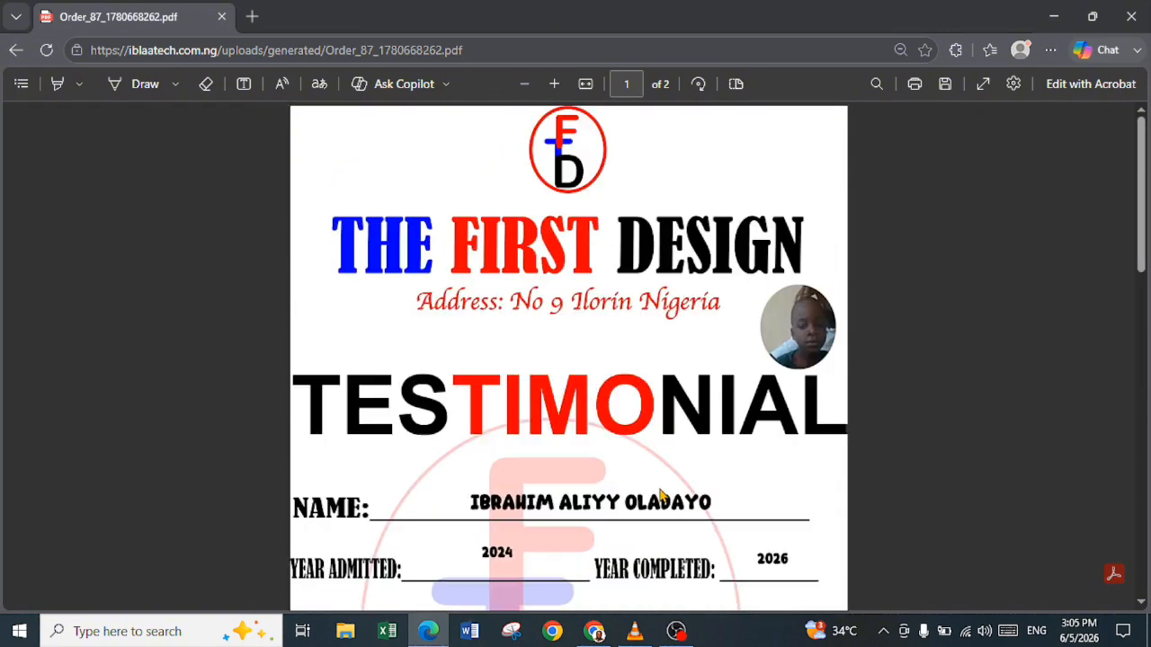
# Return to the output options, generate the certificates as ZIP Archive (Individual JPEG Images) and download the ZIP file
pyautogui.click(18, 51)
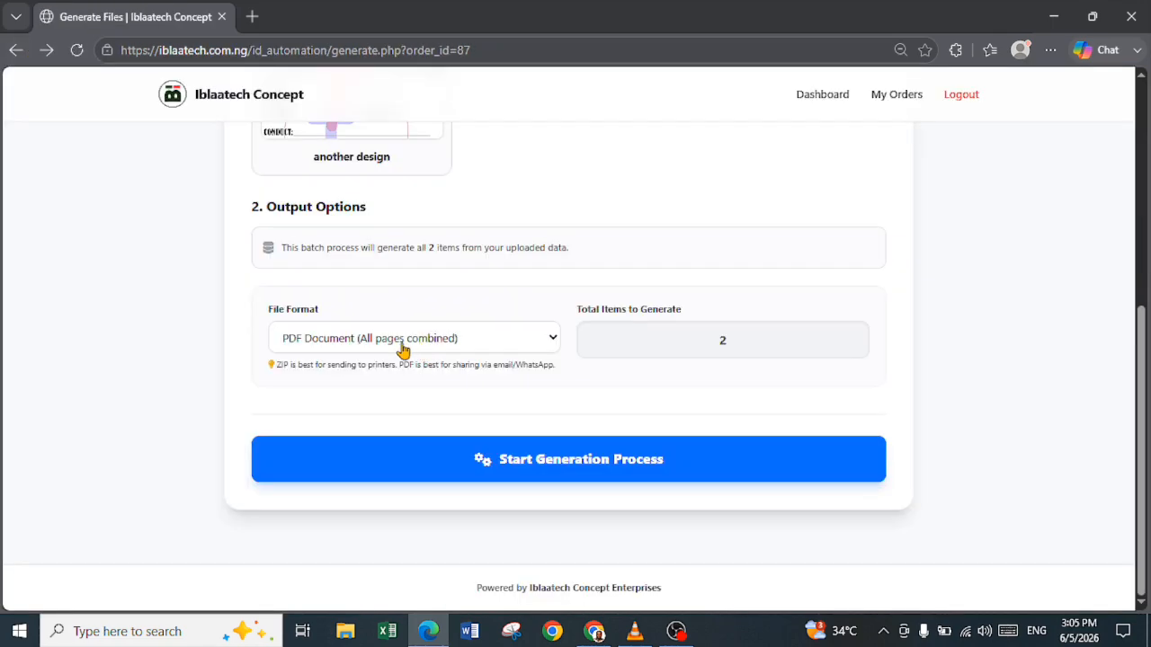
pyautogui.click(400, 350)
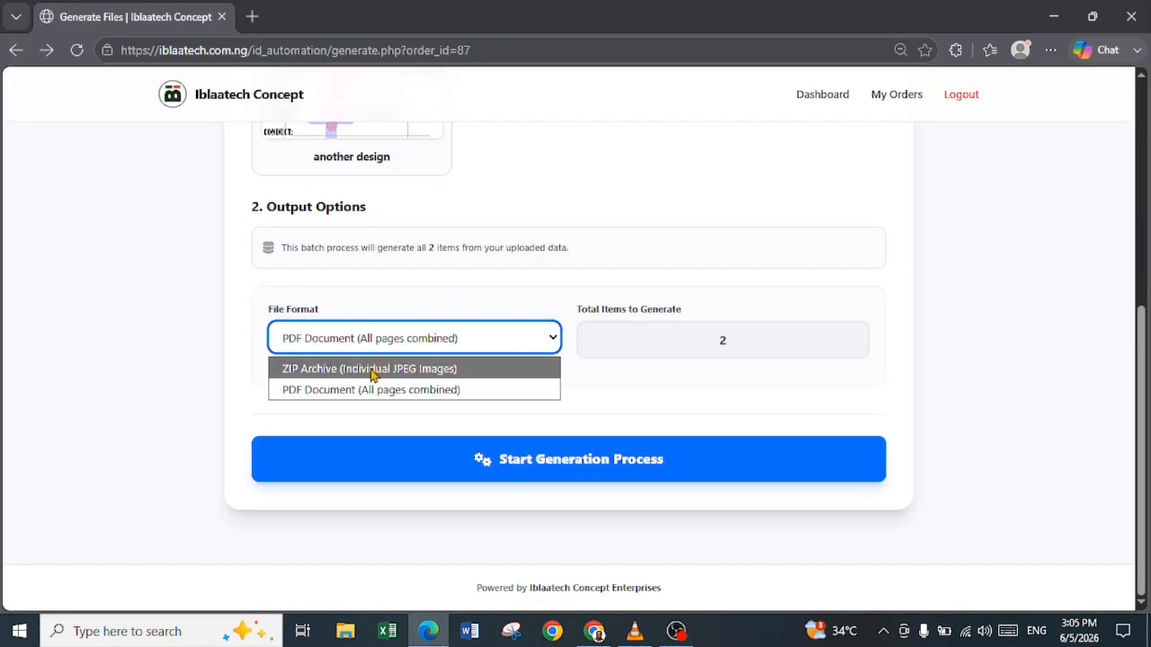
pyautogui.click(371, 370)
pyautogui.click(620, 466)
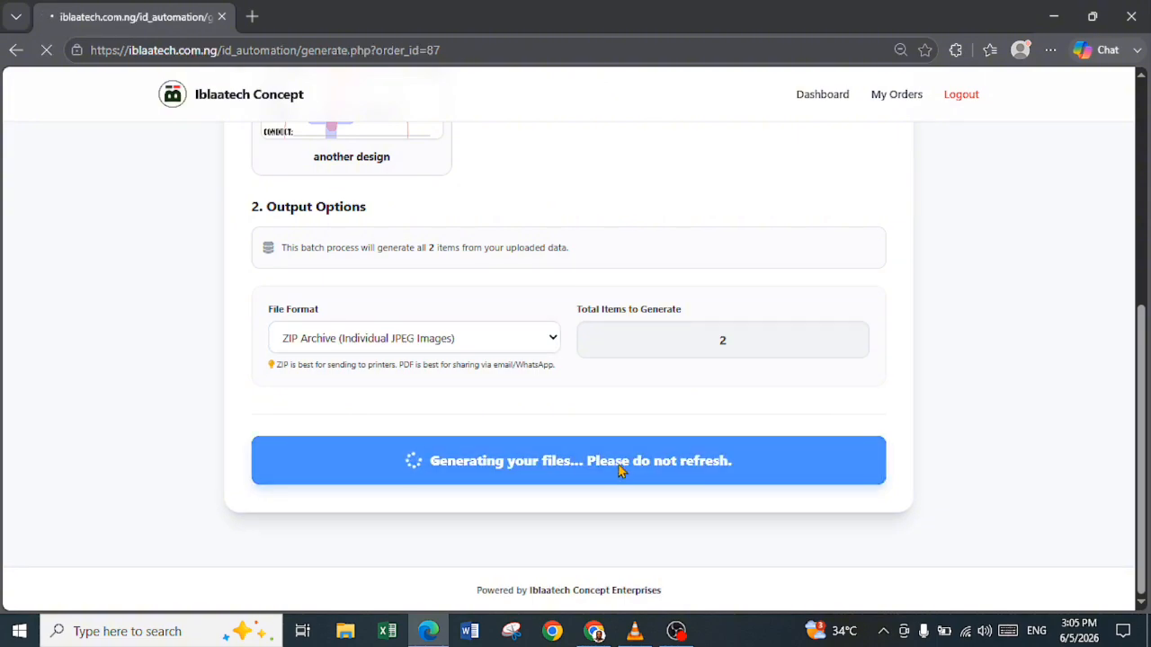
pyautogui.click(527, 443)
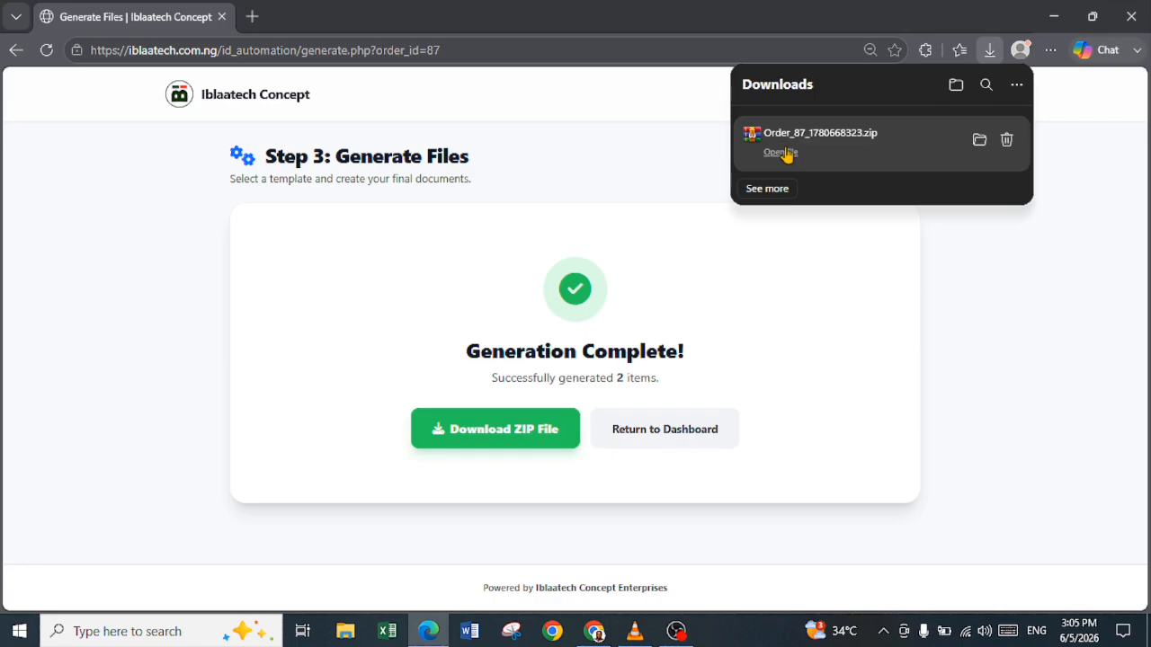
# Open the downloaded ZIP archive in WinRAR and dismiss the extra WinRAR windows covering it
pyautogui.click(783, 153)
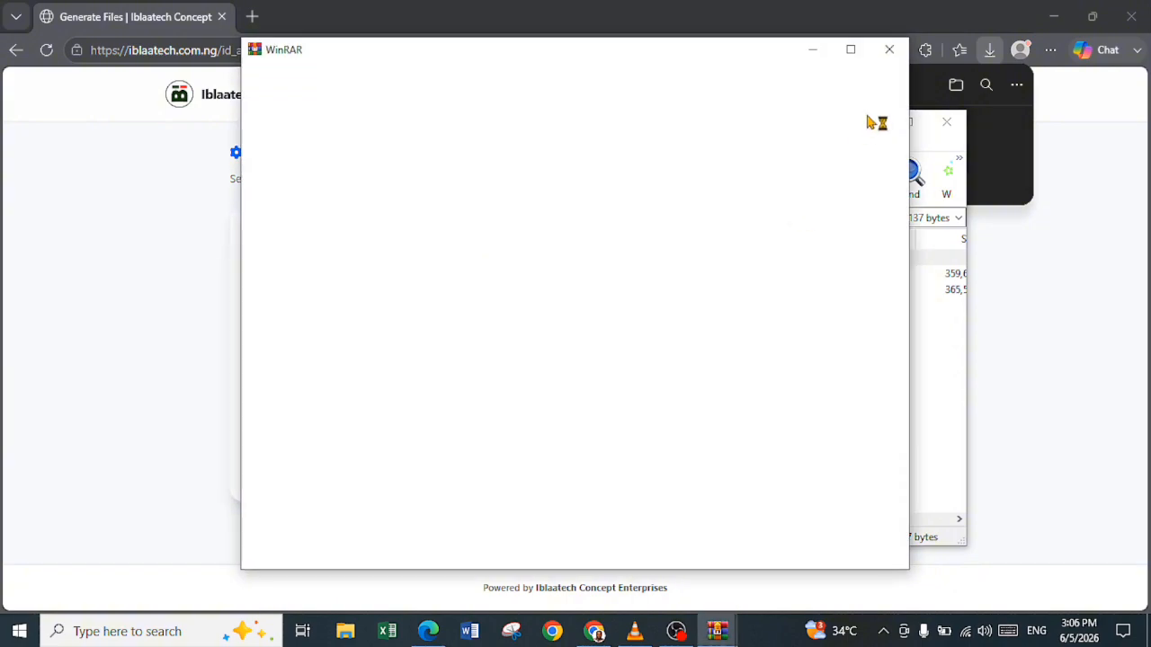
pyautogui.click(888, 50)
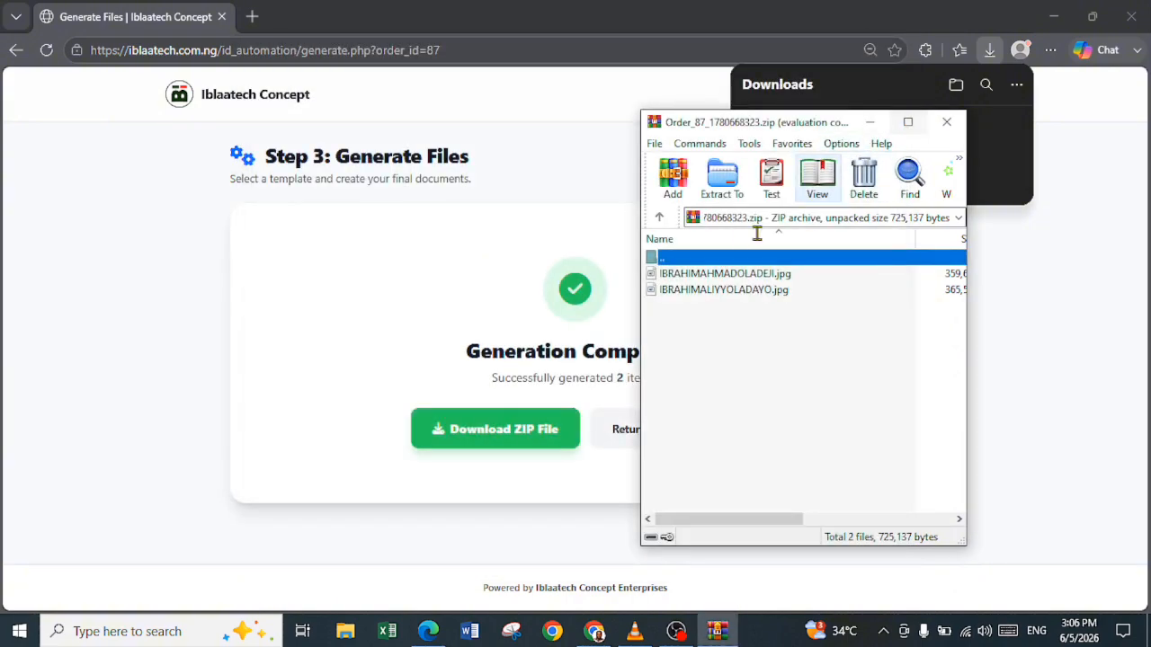
pyautogui.click(728, 274)
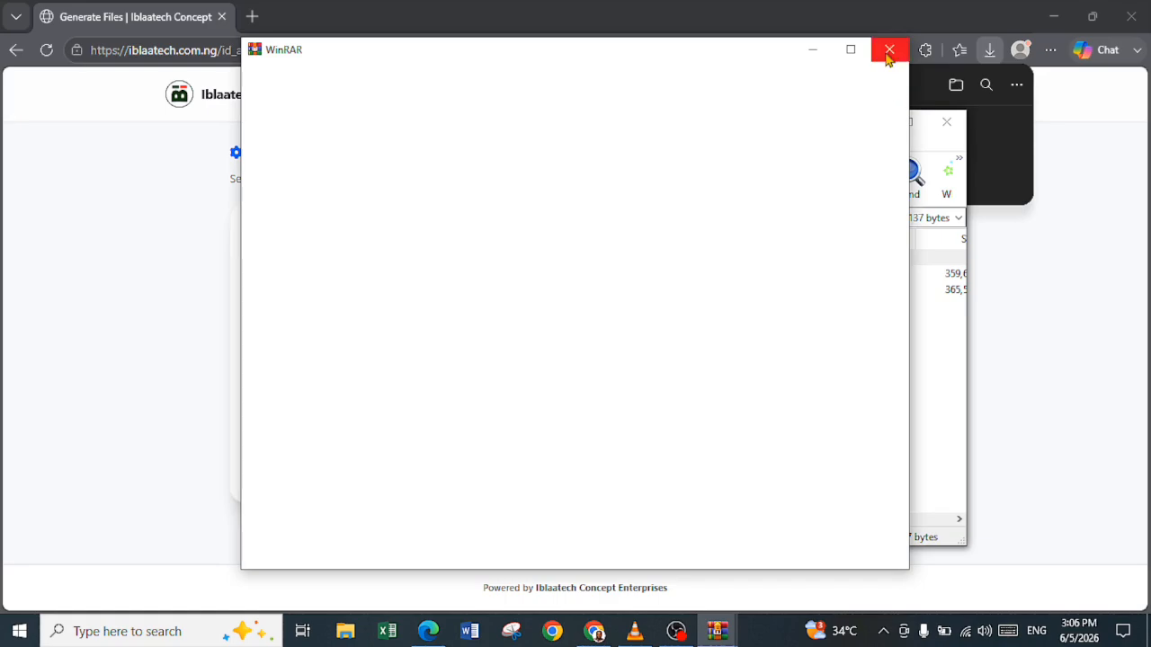
pyautogui.click(888, 50)
# Select both testimonial JPG files in the archive and copy them to the clipboard
pyautogui.click(751, 279)
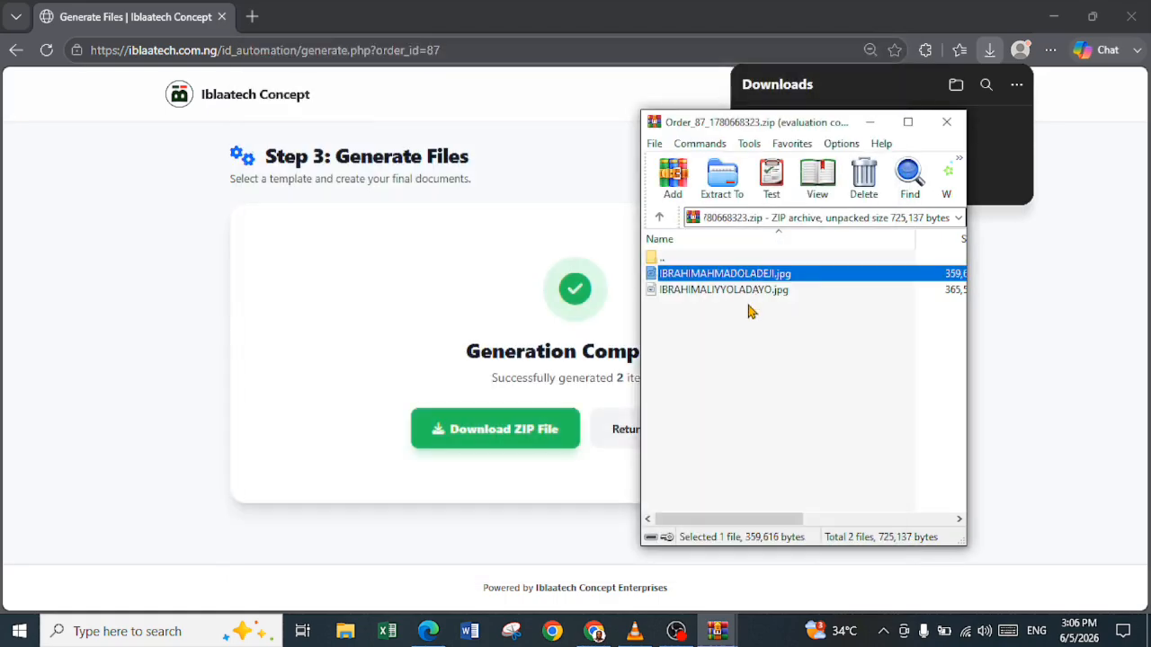
pyautogui.keyDown('shift'); pyautogui.click(740, 289); pyautogui.keyUp('shift')
pyautogui.rightClick(739, 296)
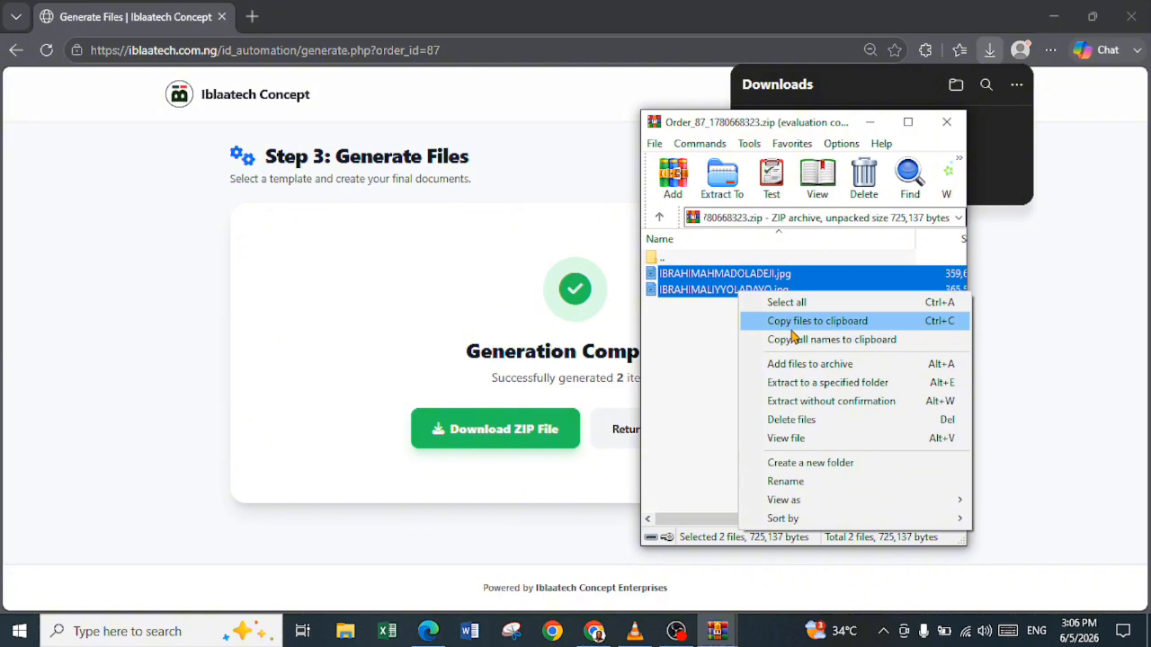
pyautogui.click(793, 325)
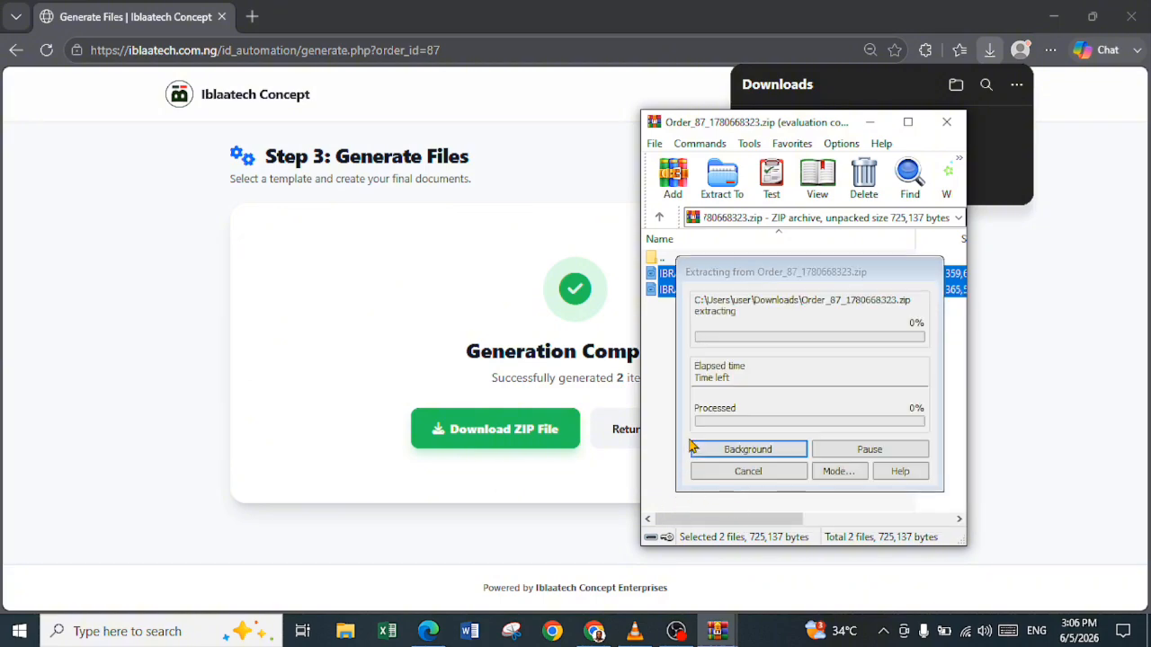
# Switch to File Explorer and paste the copied testimonial images into the ansformer folder
pyautogui.click(347, 635)
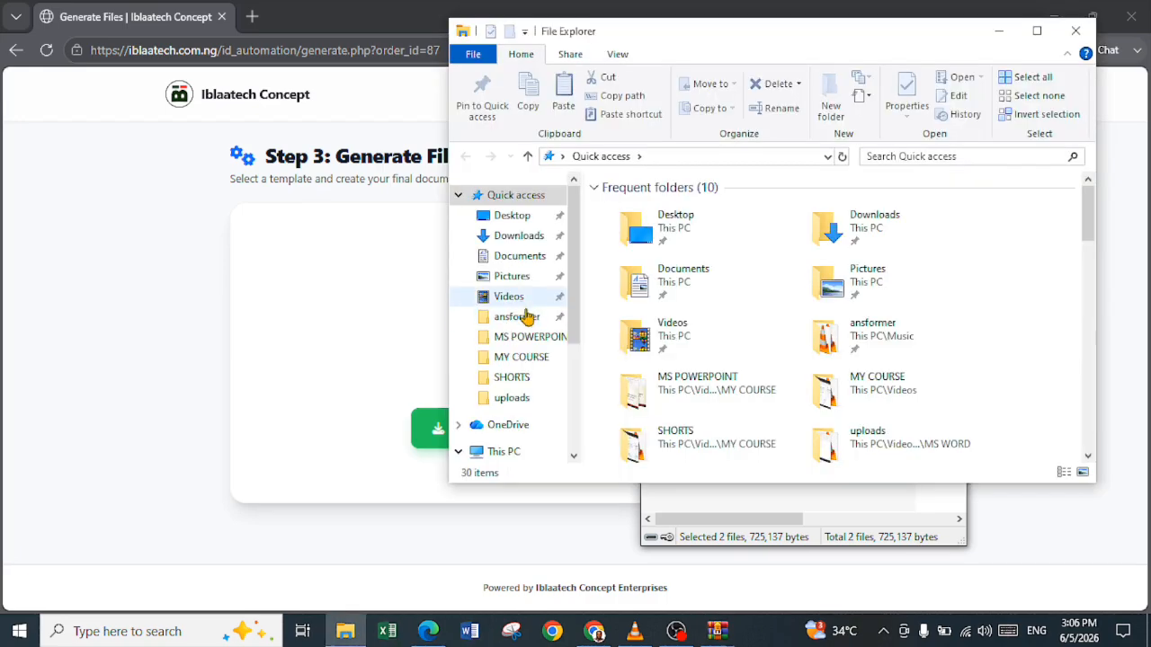
pyautogui.click(514, 318)
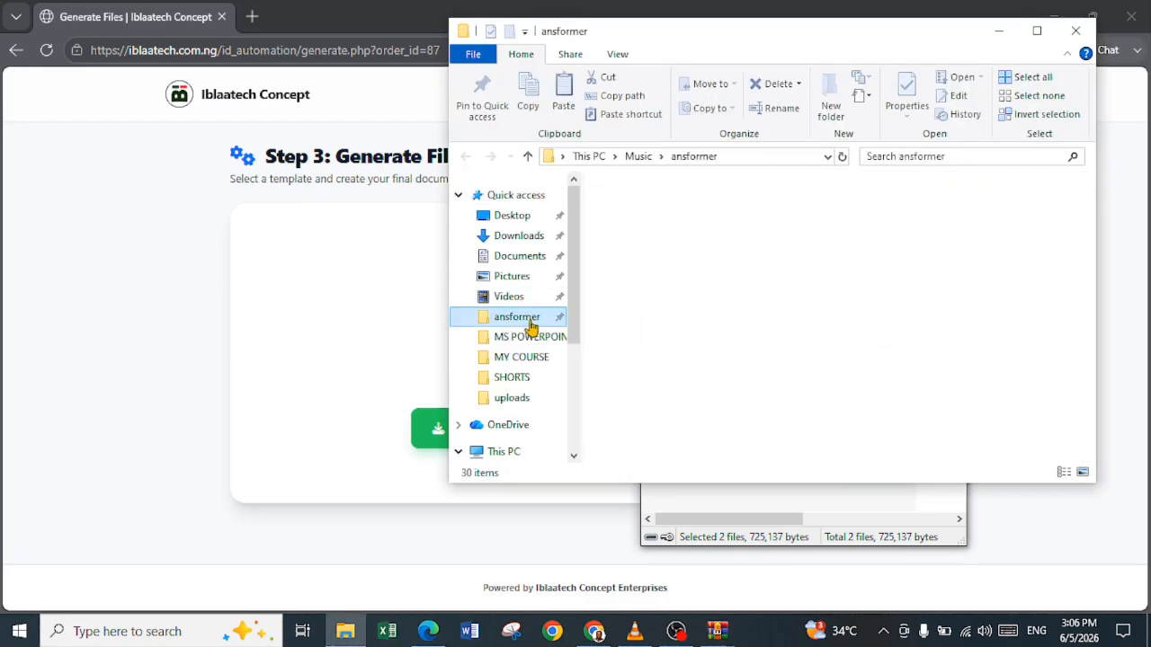
pyautogui.rightClick(814, 337)
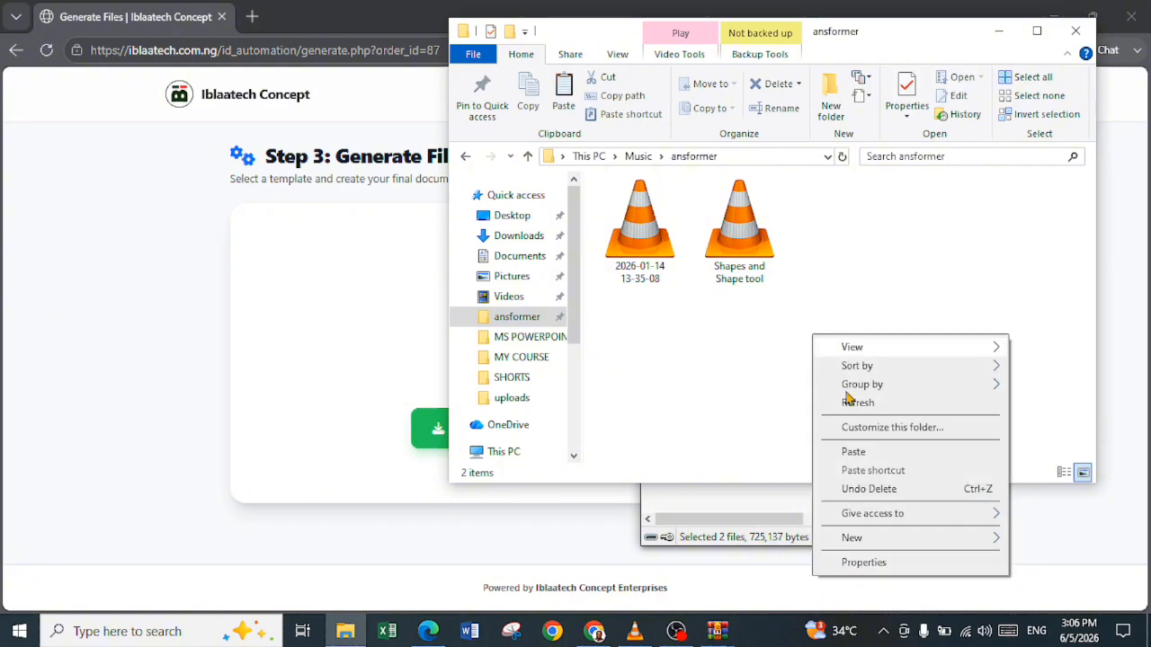
pyautogui.click(855, 450)
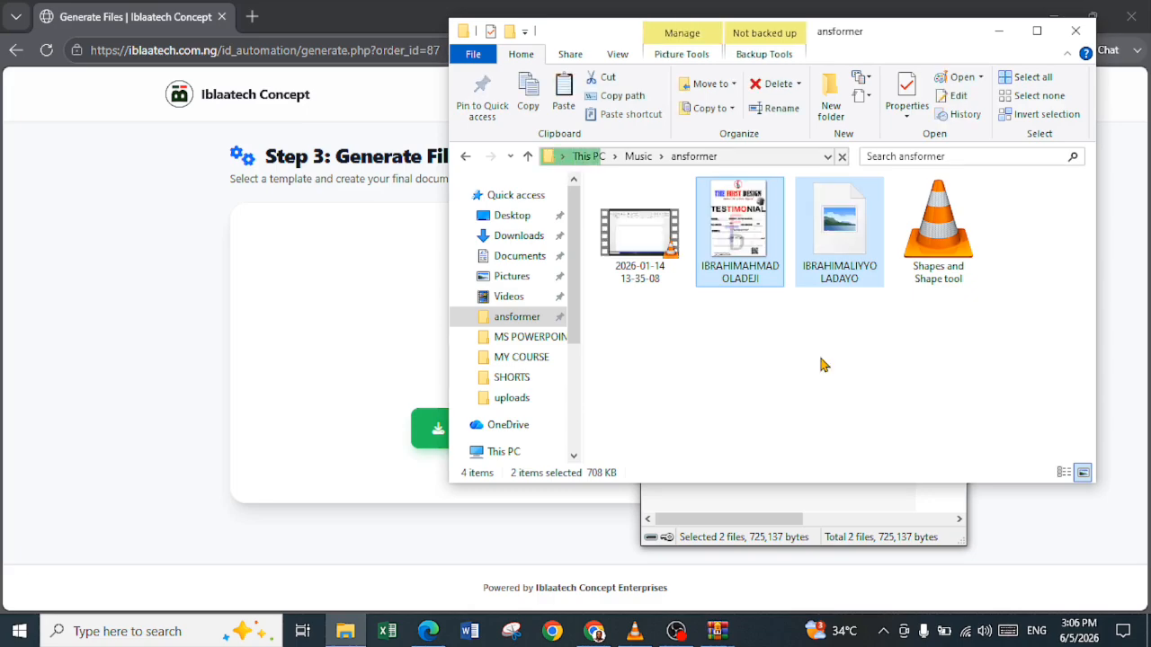
# Try to open the first pasted testimonial image and enlarge the folder's thumbnails to examine it
pyautogui.doubleClick(751, 235)
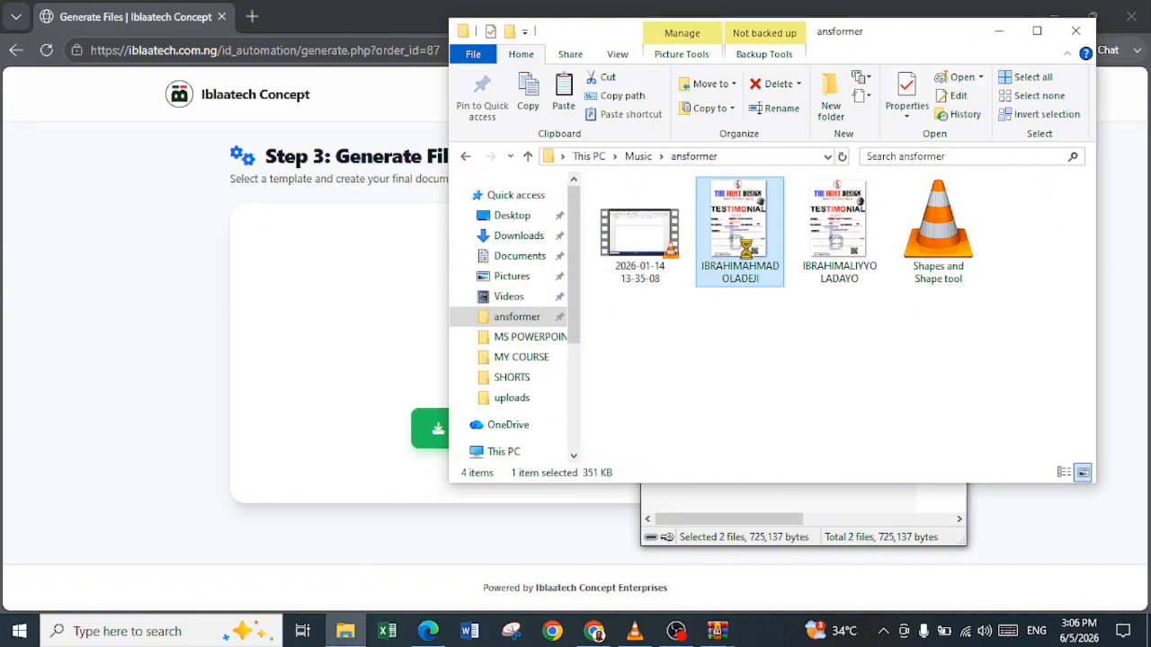
pyautogui.rightClick(743, 244)
pyautogui.click(707, 376)
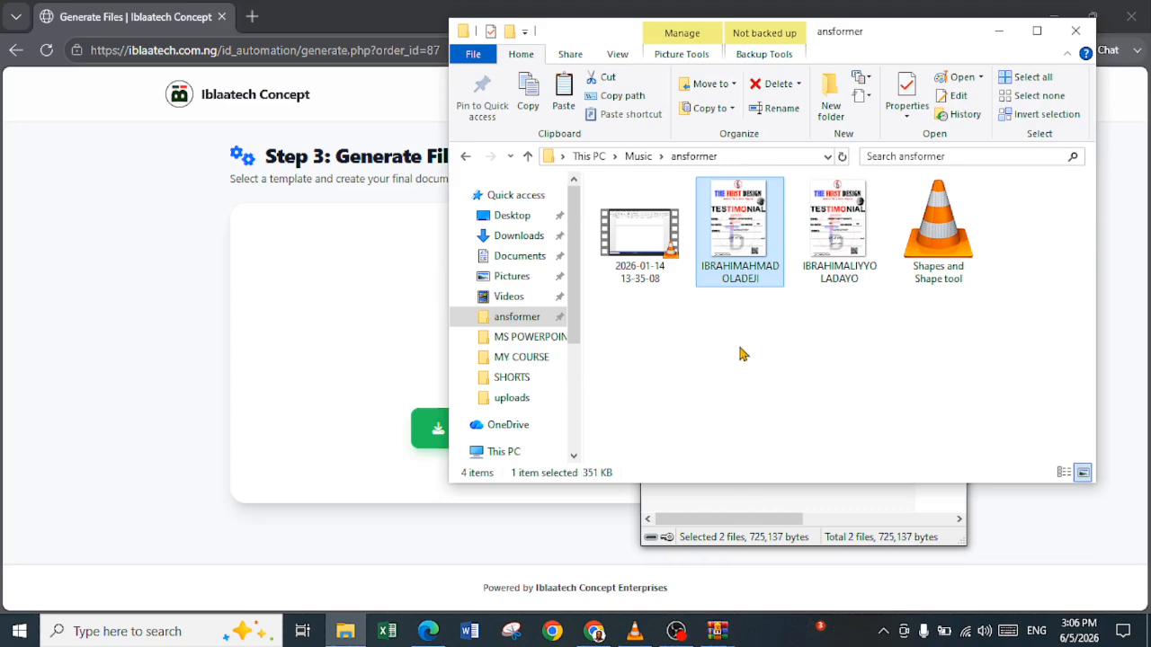
pyautogui.keyDown('ctrl'); pyautogui.scroll(2, 681, 314); pyautogui.keyUp('ctrl')
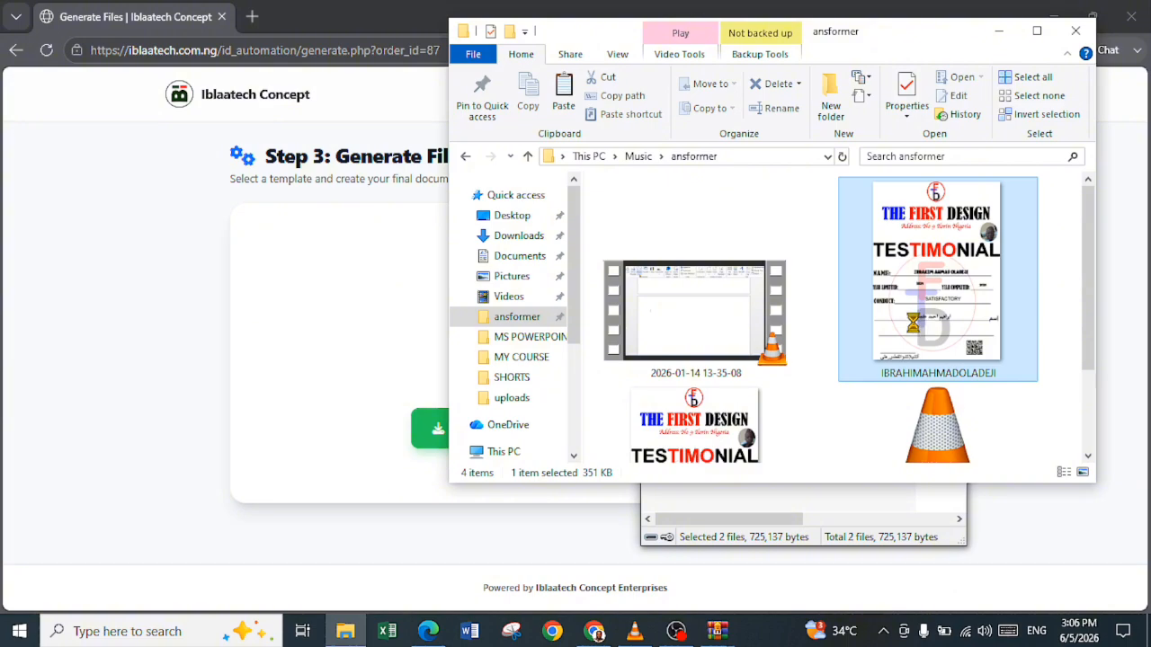
pyautogui.keyDown('ctrl'); pyautogui.scroll(1, 913, 328); pyautogui.keyUp('ctrl')
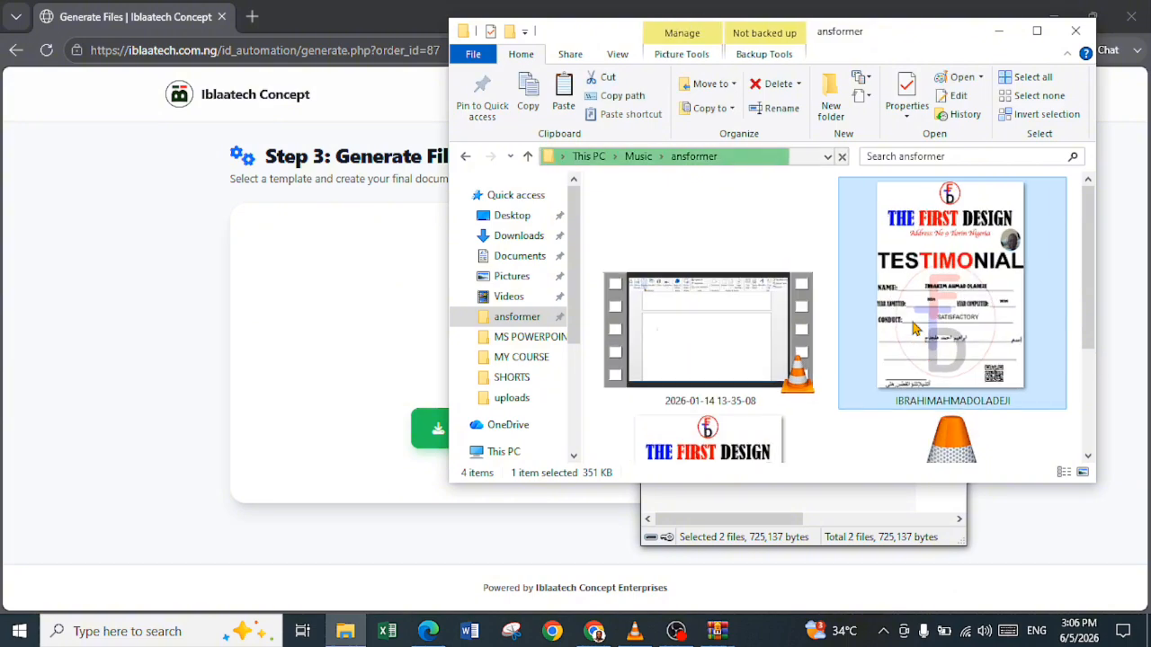